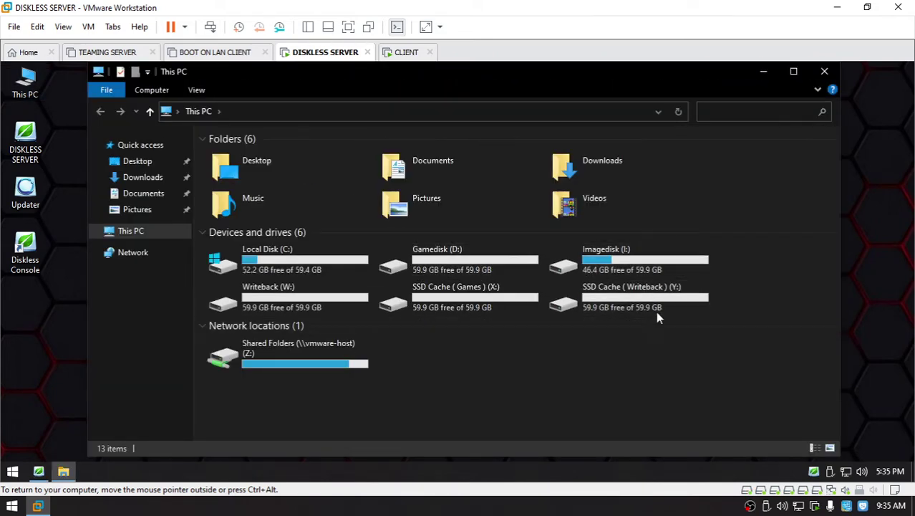
Review the two SSD cache drives on the diskless server, minimize the file window, and reposition the CyberIndo Disk window
{"action": "left_click", "coordinate": [627, 297]}
{"action": "left_click", "coordinate": [479, 296]}
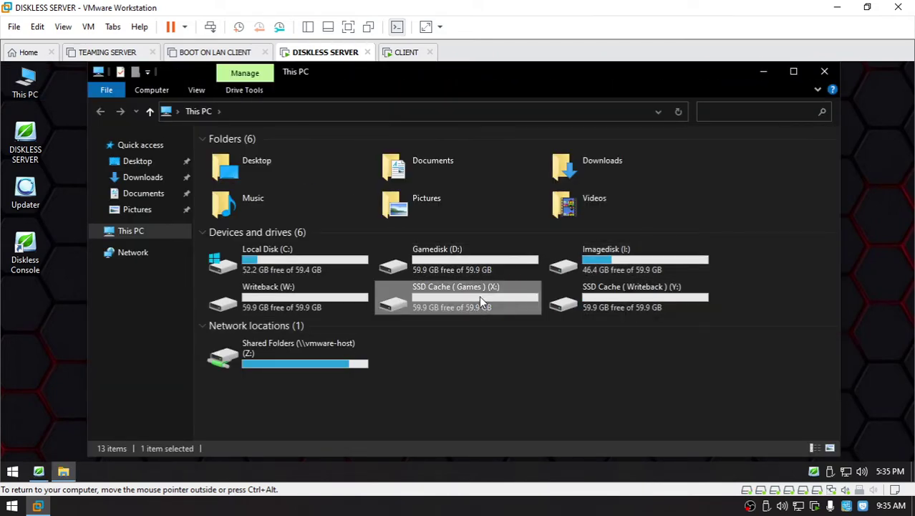
{"action": "left_click", "coordinate": [762, 75]}
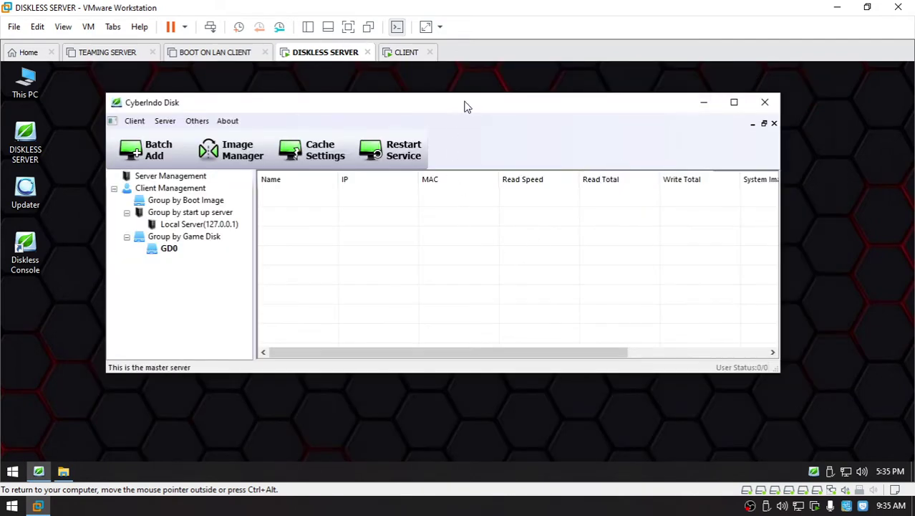
{"action": "left_click_drag", "start_coordinate": [464, 106], "coordinate": [469, 123]}
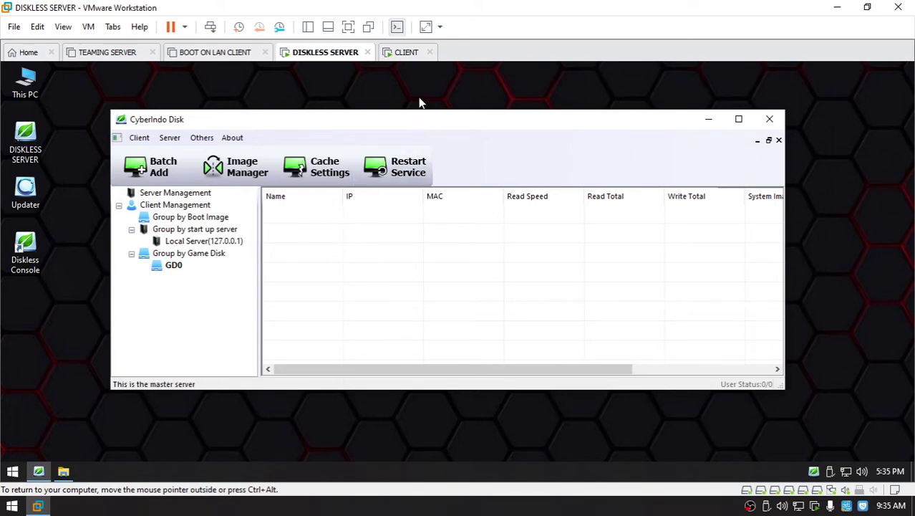
{"action": "left_click", "coordinate": [495, 89]}
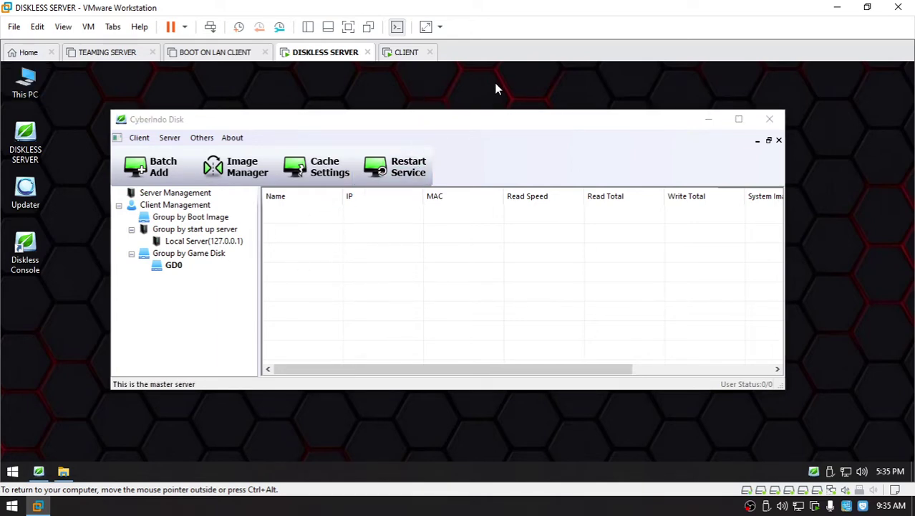
Switch to the CLIENT virtual machine and check its drives in This PC, closing the window when done
{"action": "left_click", "coordinate": [405, 53]}
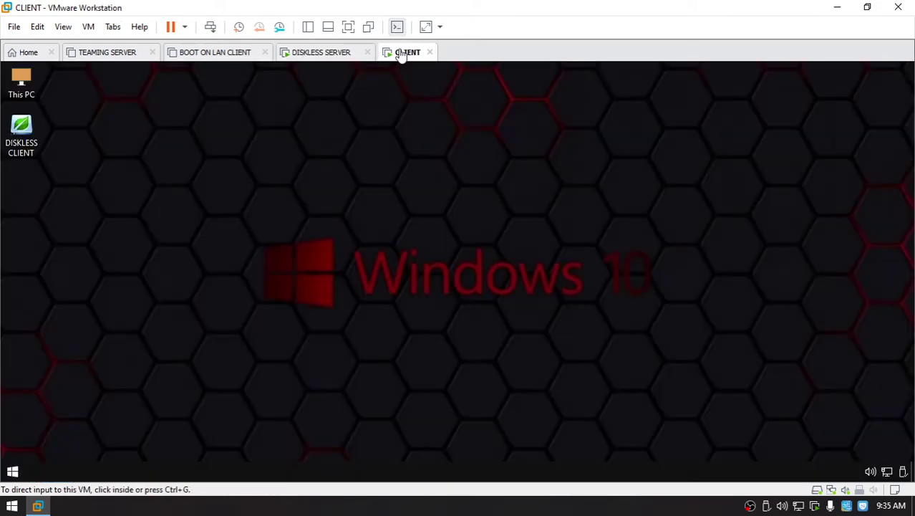
{"action": "left_click", "coordinate": [471, 206]}
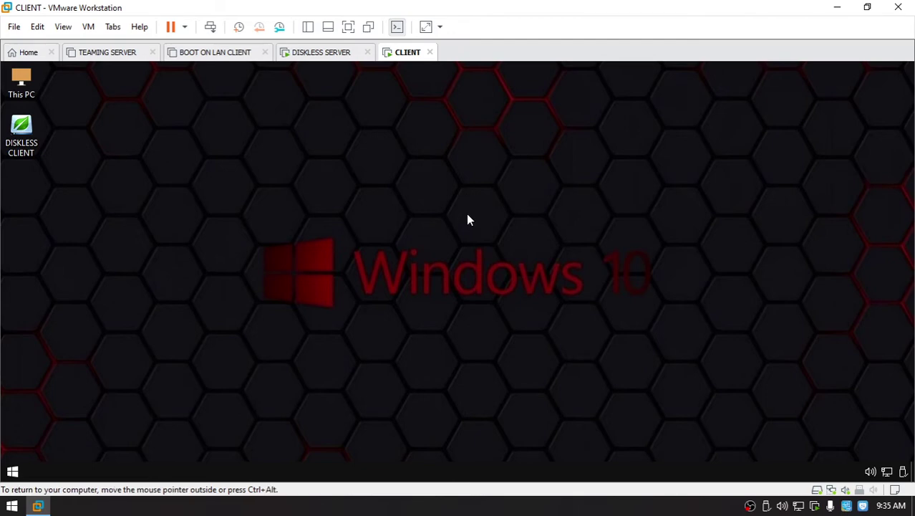
{"action": "double_click", "coordinate": [31, 91]}
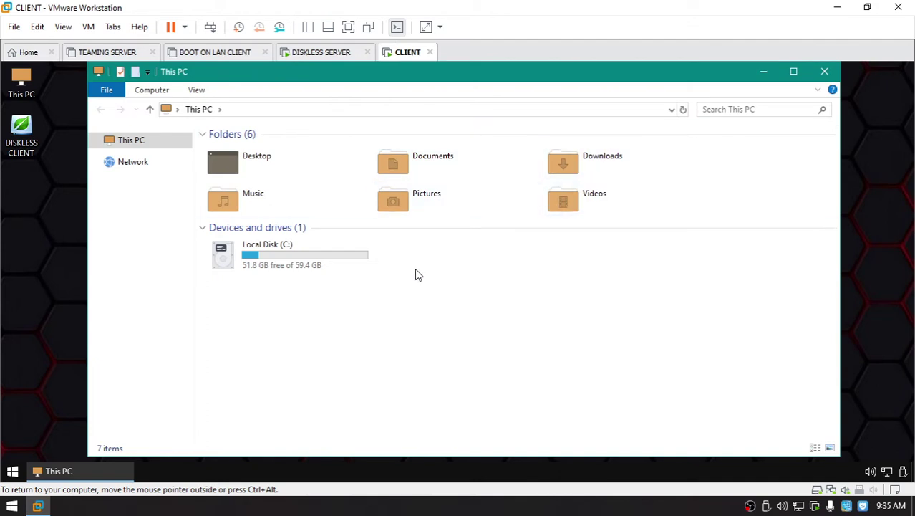
{"action": "left_click", "coordinate": [298, 266]}
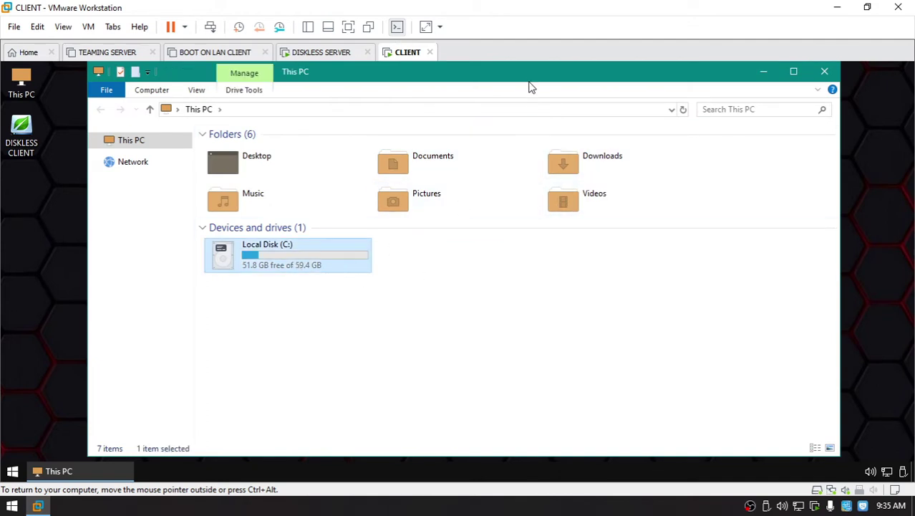
{"action": "left_click_drag", "start_coordinate": [529, 85], "coordinate": [532, 91]}
{"action": "left_click", "coordinate": [405, 348]}
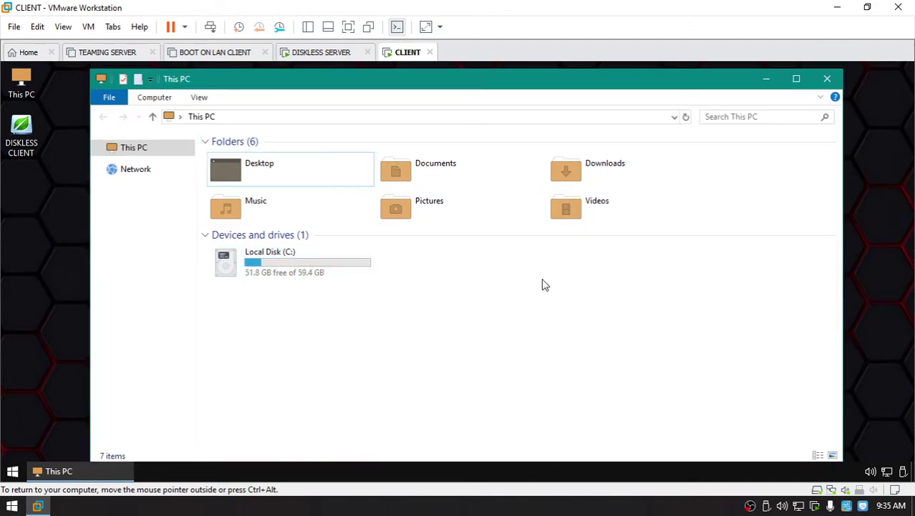
{"action": "left_click", "coordinate": [827, 80]}
{"action": "left_click", "coordinate": [262, 239]}
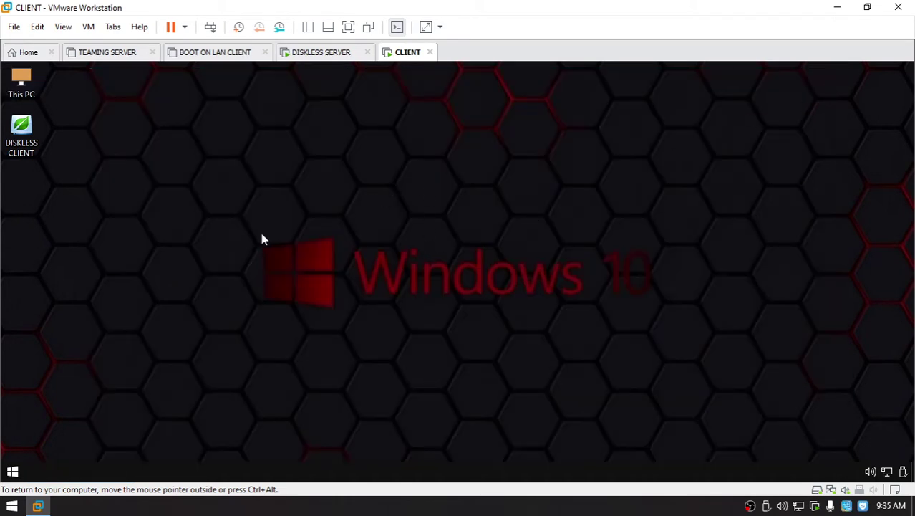
{"action": "left_click", "coordinate": [29, 136]}
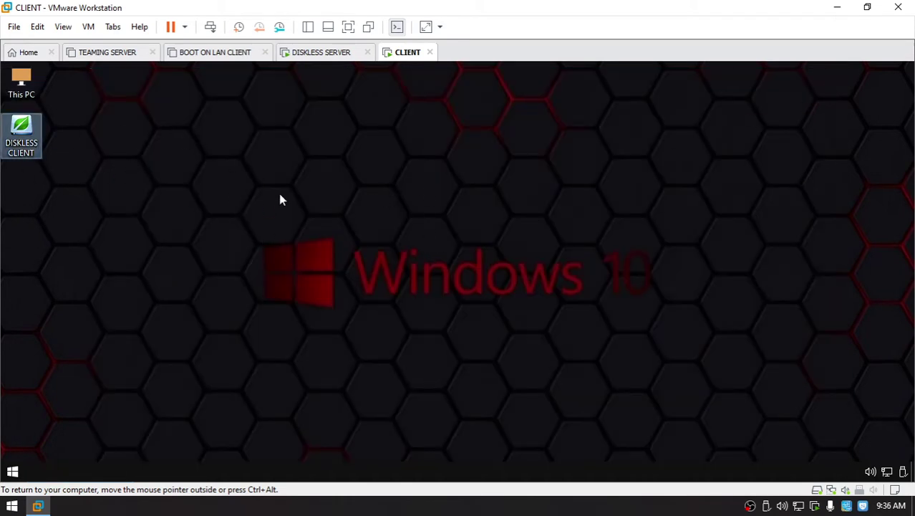
{"action": "left_click", "coordinate": [353, 189]}
{"action": "right_click", "coordinate": [351, 183]}
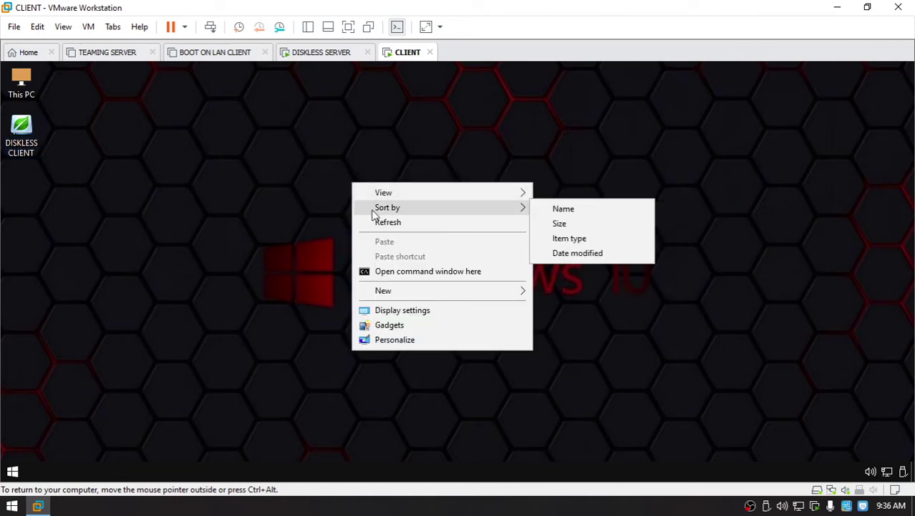
{"action": "left_click", "coordinate": [300, 203]}
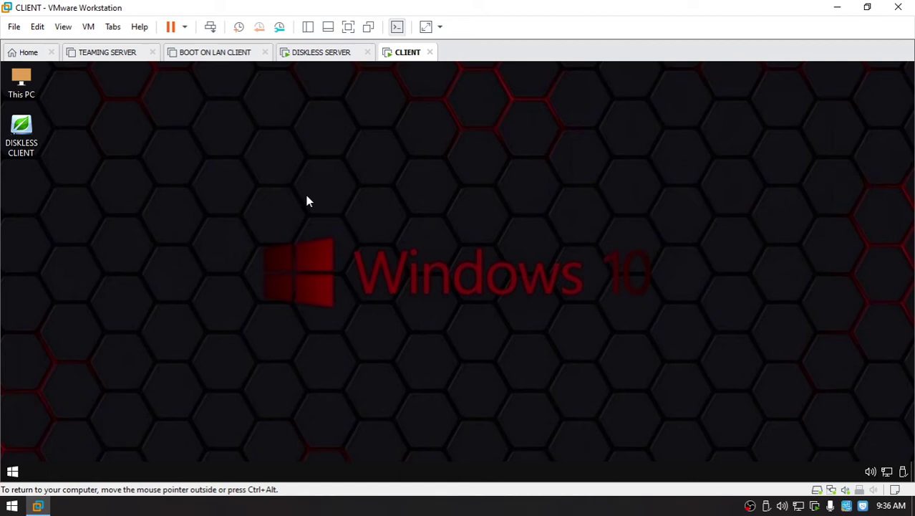
{"action": "left_click", "coordinate": [31, 145]}
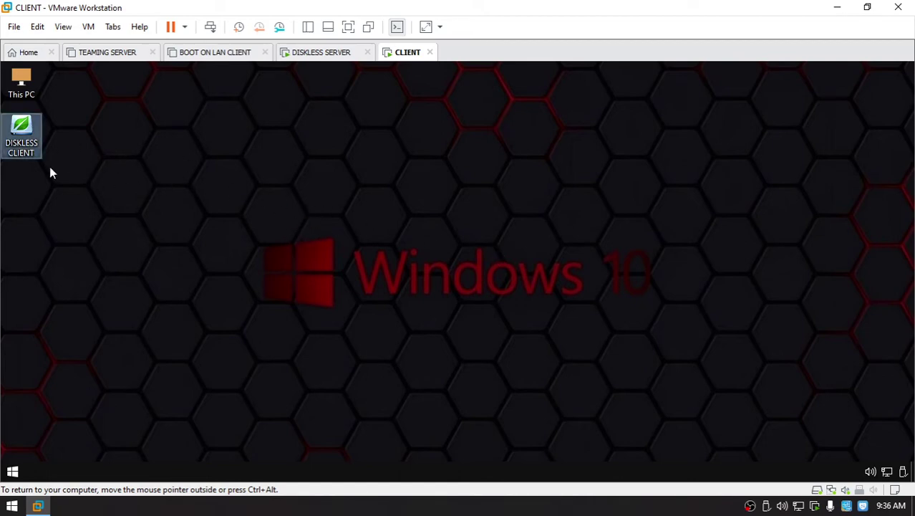
{"action": "left_click", "coordinate": [350, 223]}
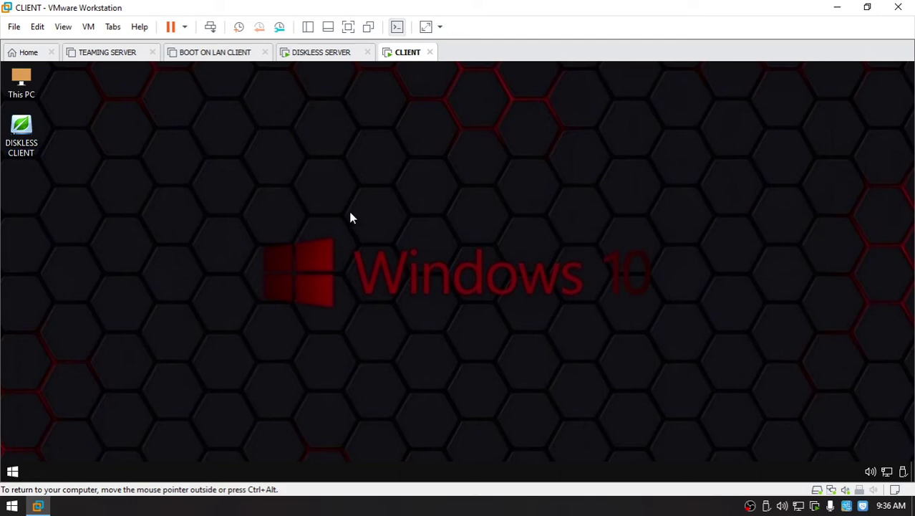
Launch Control Panel with the Run command "control panel", look through System and Security, and close it
{"action": "key", "text": "super+r"}
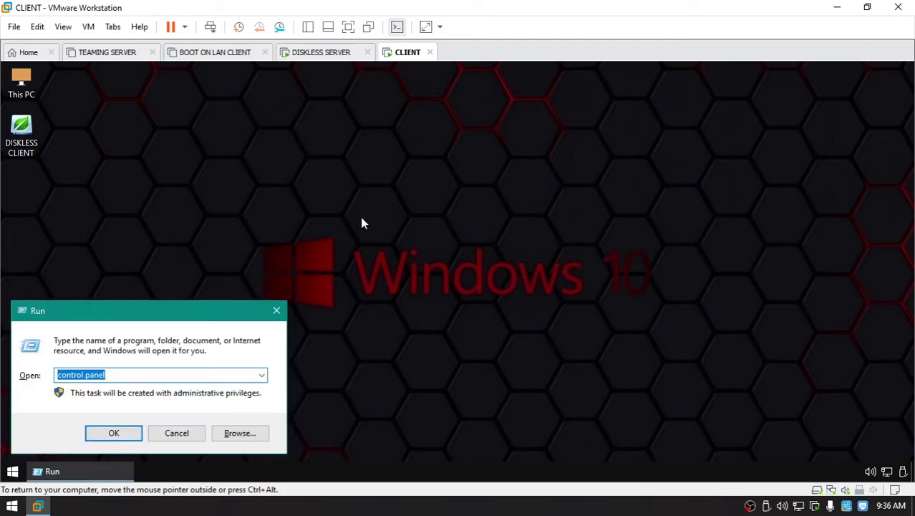
{"action": "type", "text": "control"}
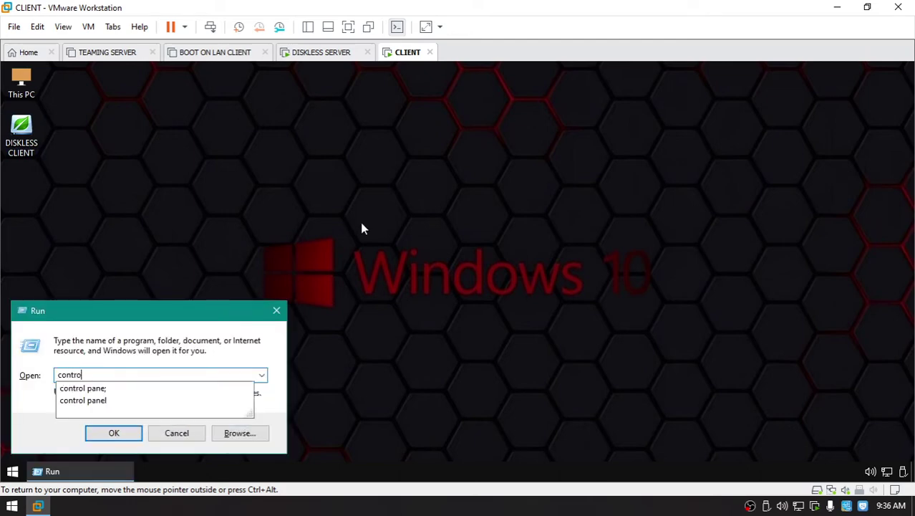
{"action": "type", "text": " panel"}
{"action": "key", "text": "Return"}
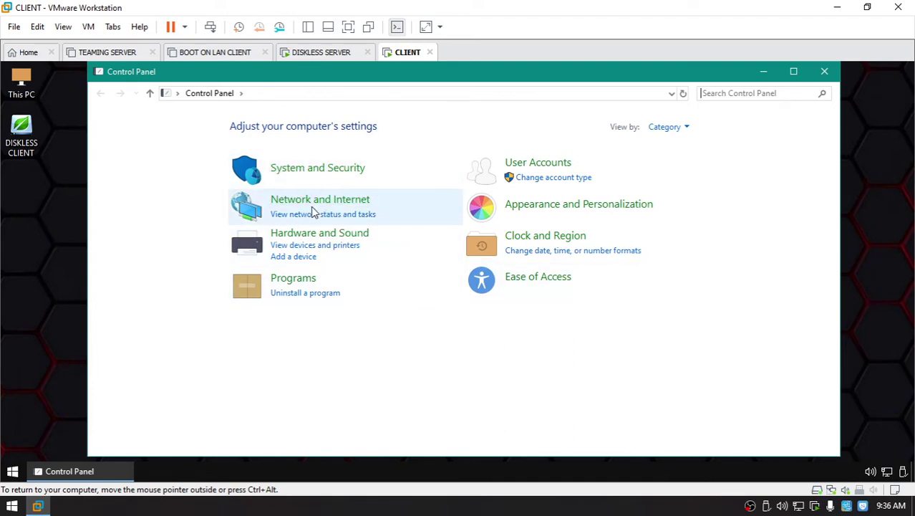
{"action": "left_click", "coordinate": [337, 174]}
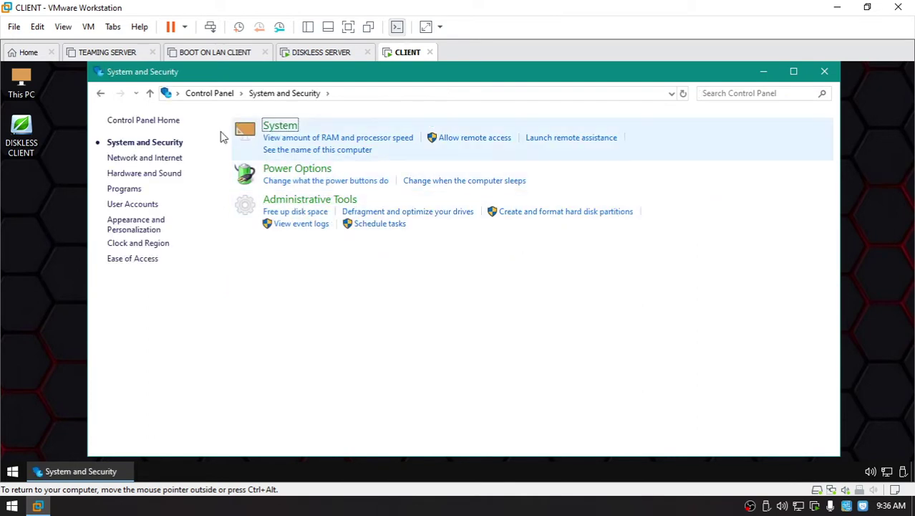
{"action": "left_click", "coordinate": [101, 96]}
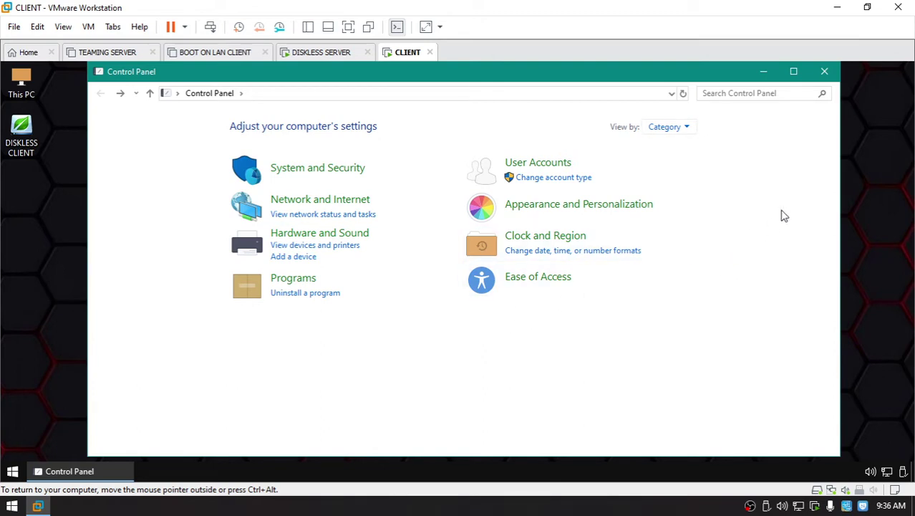
{"action": "left_click", "coordinate": [825, 72]}
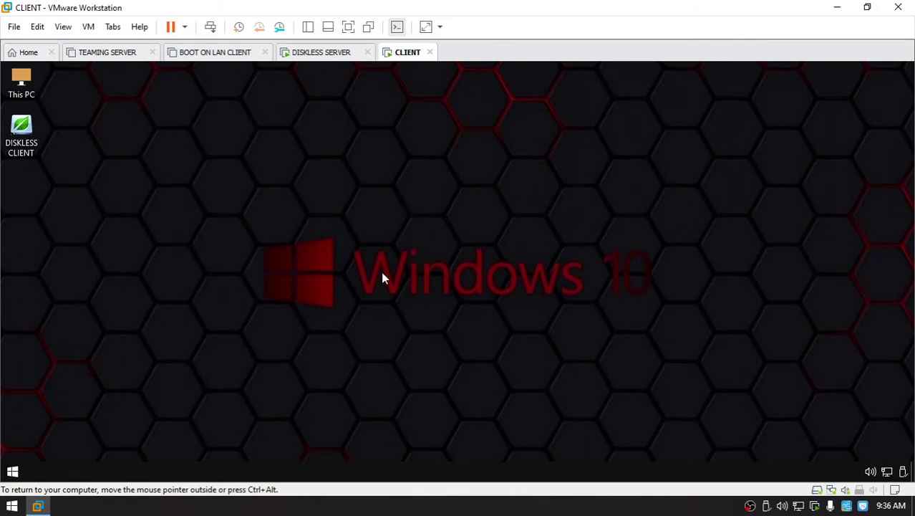
Move the DISKLESS CLIENT program icon away from This PC to an open area of the client's desktop
{"action": "right_click", "coordinate": [368, 234]}
{"action": "key", "text": "Escape"}
{"action": "left_click_drag", "start_coordinate": [28, 146], "coordinate": [292, 153]}
{"action": "left_click", "coordinate": [406, 184]}
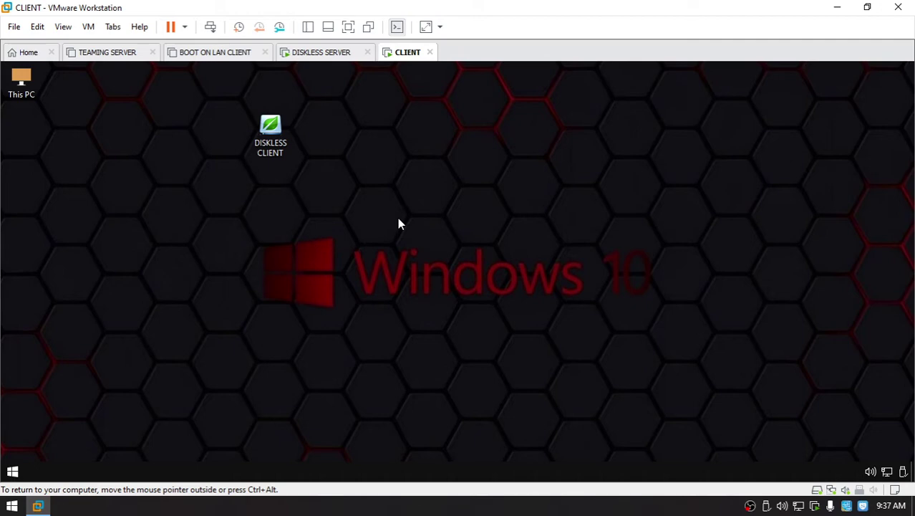
On the DISKLESS SERVER virtual machine, run ipconfig in a command prompt to check the IPv4 address, and close the prompt
{"action": "left_click", "coordinate": [321, 57]}
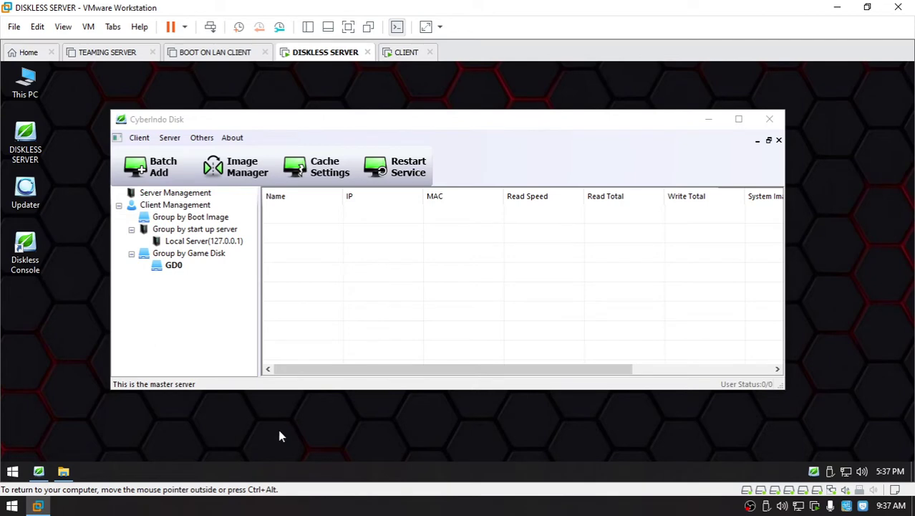
{"action": "key", "text": "super+r"}
{"action": "type", "text": "cmd"}
{"action": "key", "text": "Return"}
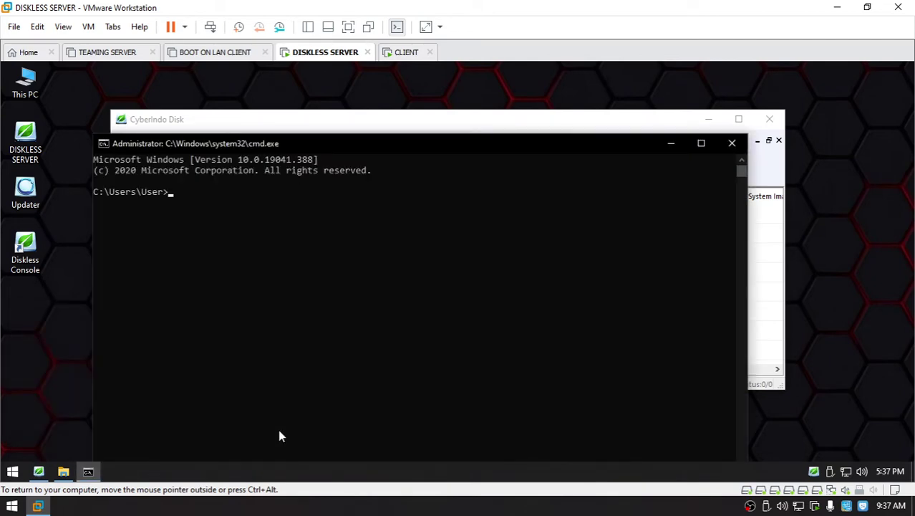
{"action": "type", "text": "ipconfig"}
{"action": "key", "text": "Return"}
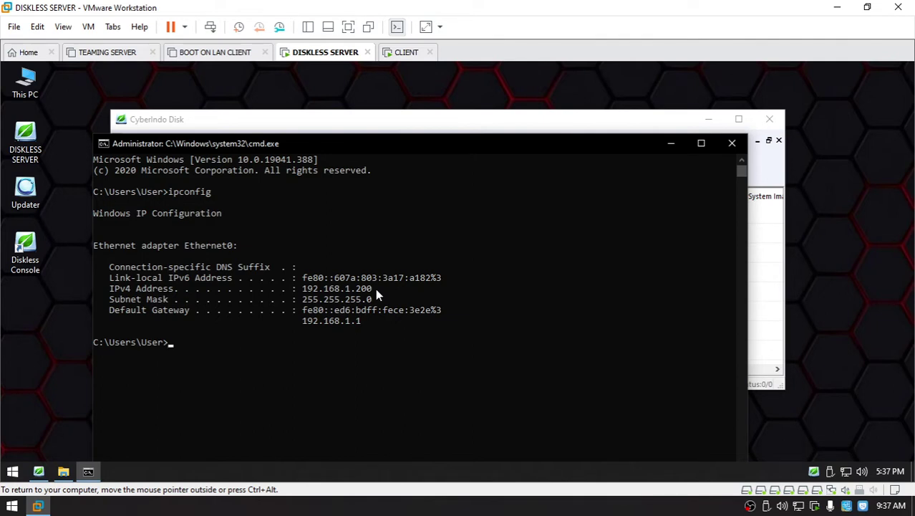
{"action": "left_click_drag", "start_coordinate": [375, 287], "coordinate": [294, 288]}
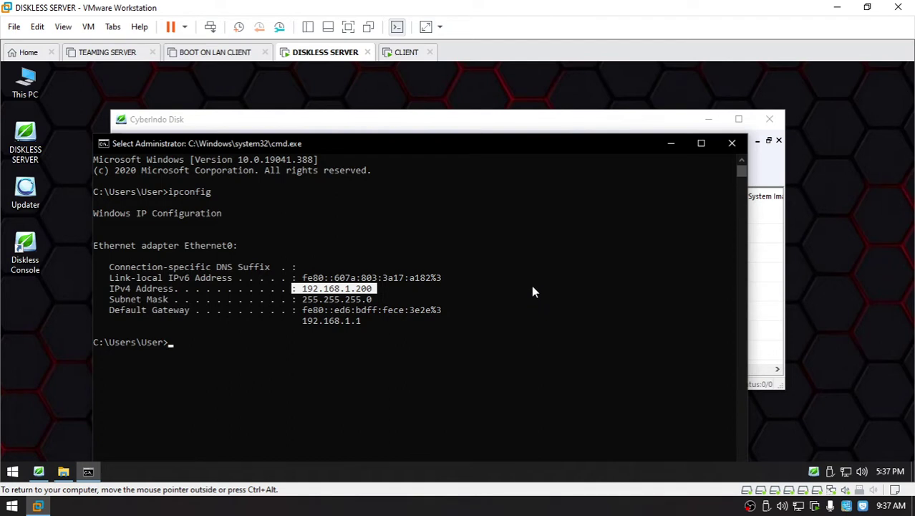
{"action": "left_click", "coordinate": [732, 143]}
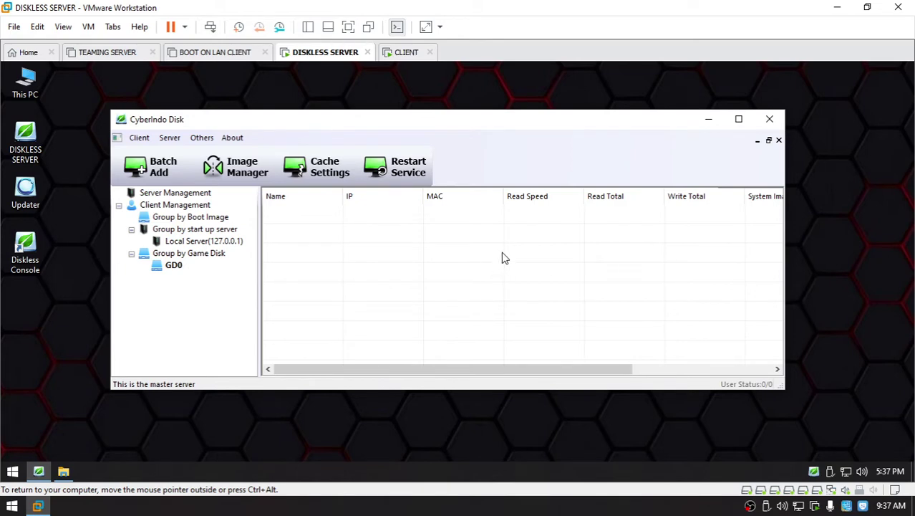
On the CLIENT machine, set DISKLESS CLIENT to run in Windows 8 compatibility mode and as an administrator, and apply the settings
{"action": "left_click", "coordinate": [395, 57]}
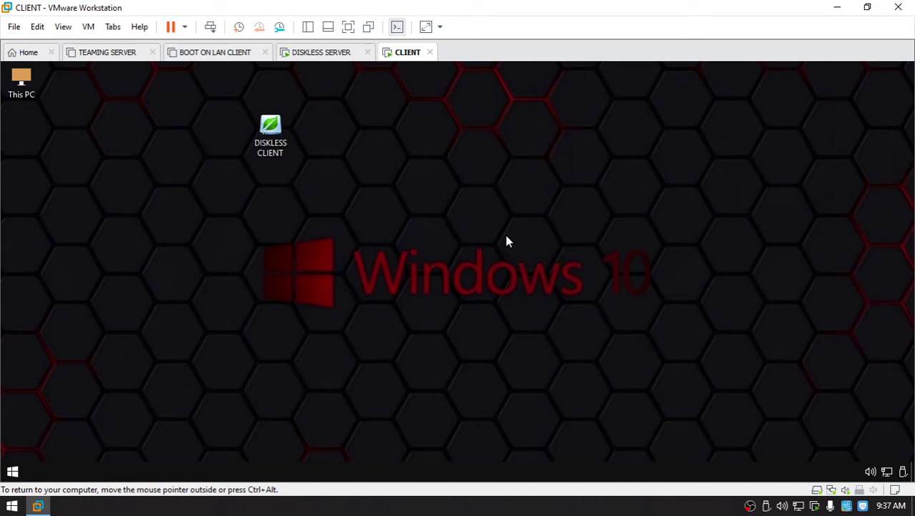
{"action": "right_click", "coordinate": [280, 149]}
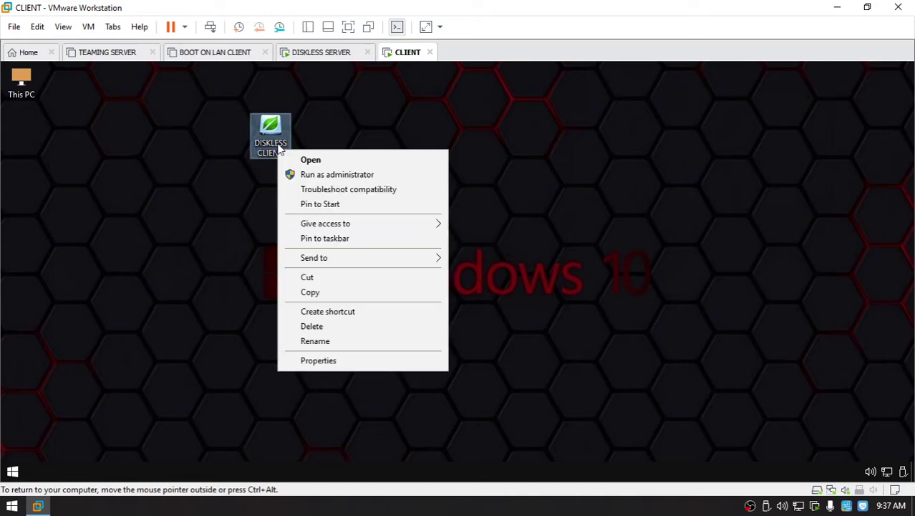
{"action": "left_click", "coordinate": [332, 365]}
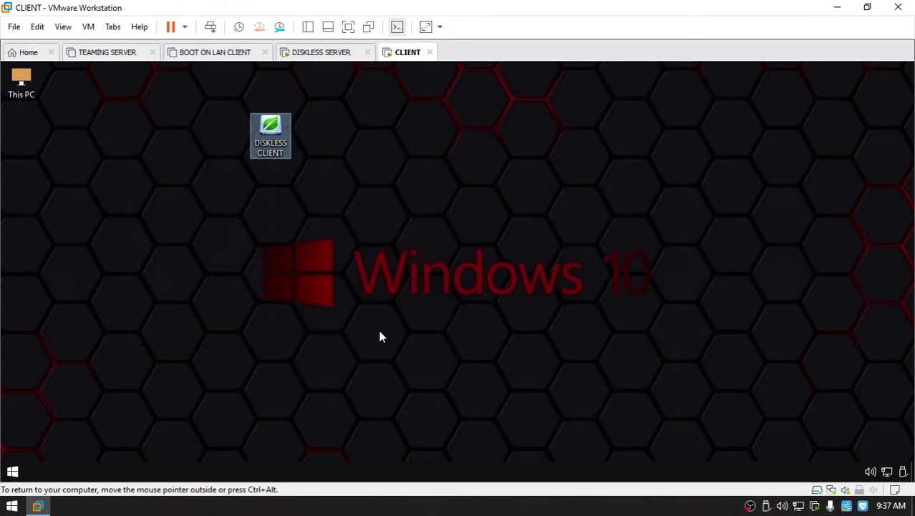
{"action": "left_click", "coordinate": [342, 146]}
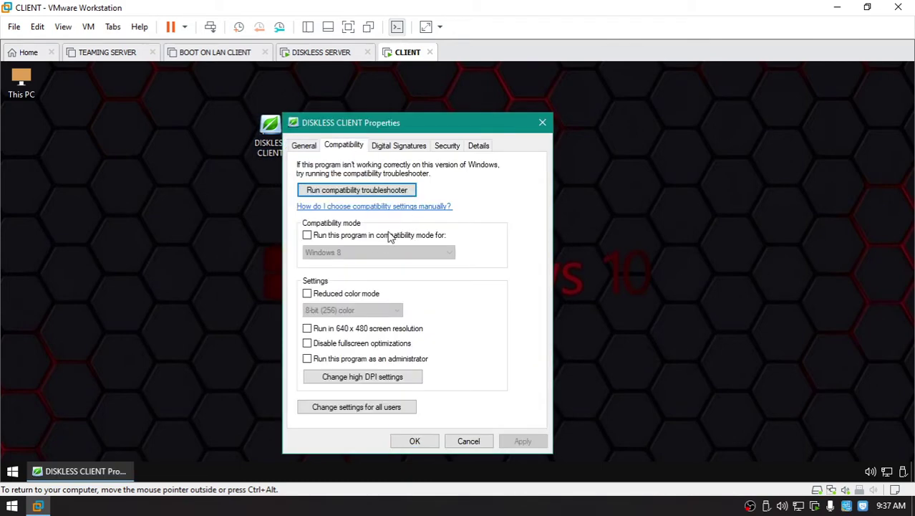
{"action": "left_click", "coordinate": [365, 234]}
{"action": "left_click", "coordinate": [386, 252]}
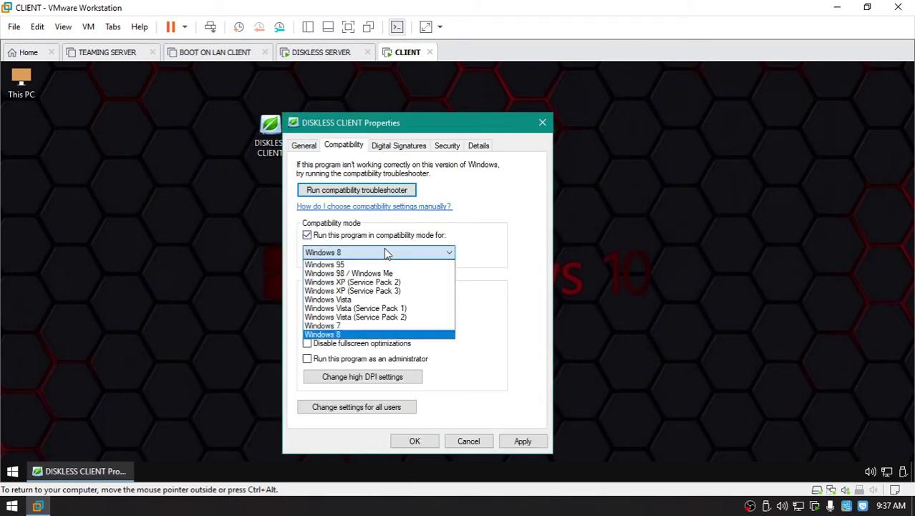
{"action": "left_click", "coordinate": [369, 335]}
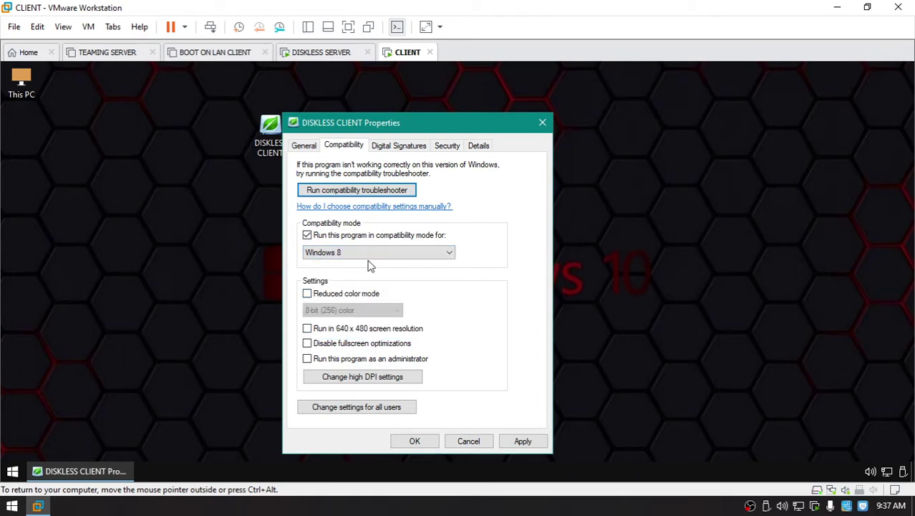
{"action": "left_click", "coordinate": [364, 360]}
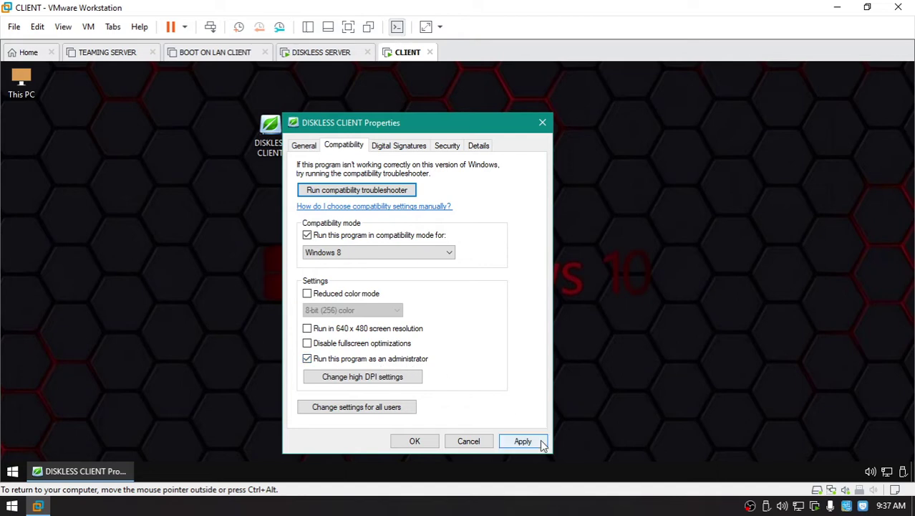
{"action": "left_click", "coordinate": [526, 440]}
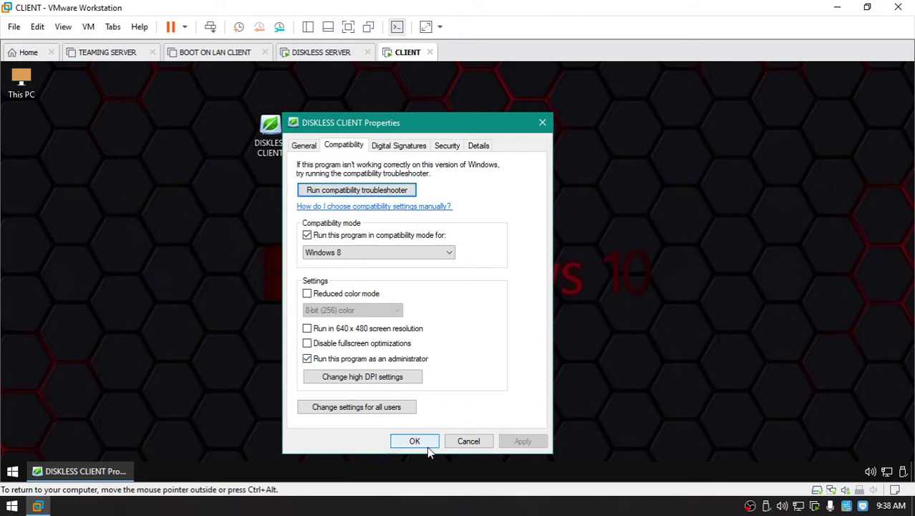
Close the DISKLESS CLIENT properties, run the program as administrator, and choose English as the installer language
{"action": "left_click", "coordinate": [415, 441]}
{"action": "right_click", "coordinate": [281, 155]}
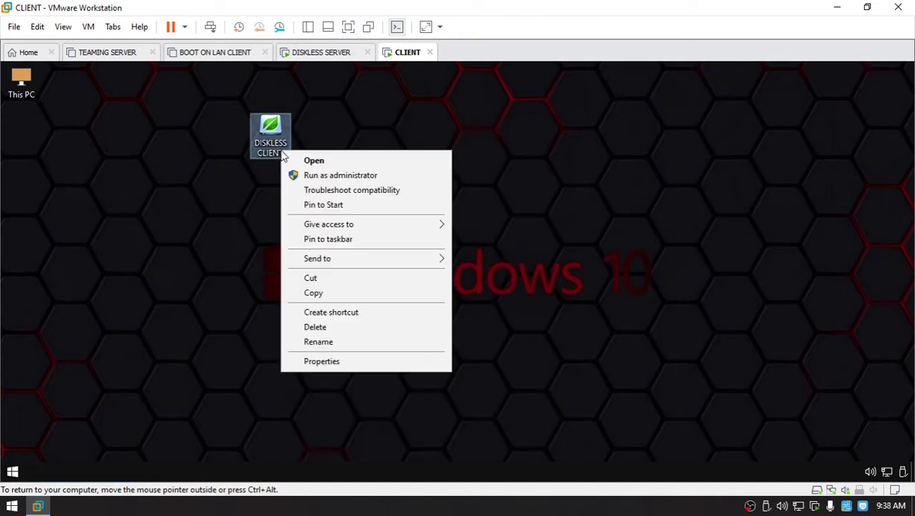
{"action": "left_click", "coordinate": [326, 177]}
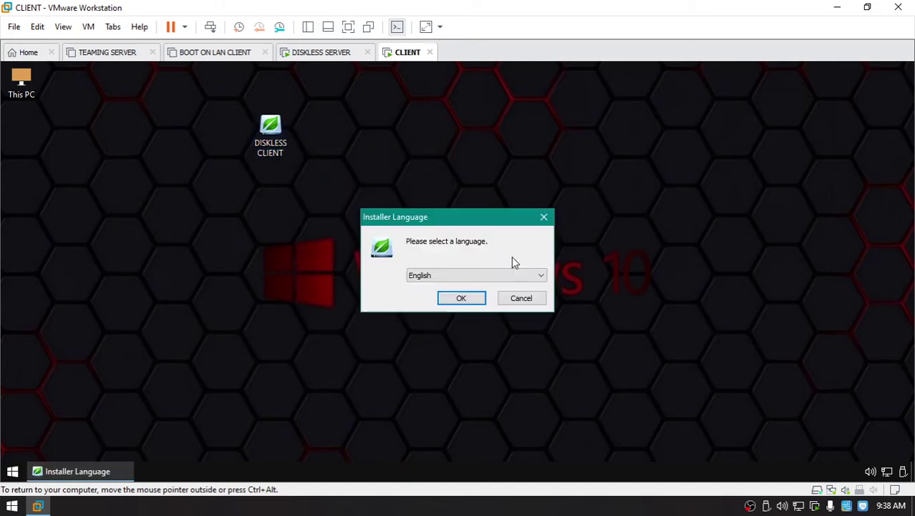
{"action": "left_click_drag", "start_coordinate": [465, 226], "coordinate": [424, 194]}
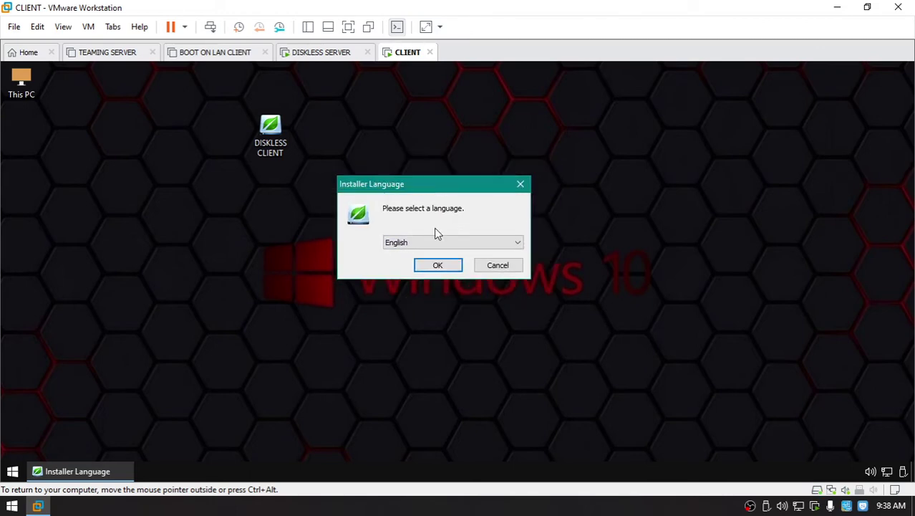
{"action": "left_click", "coordinate": [437, 267]}
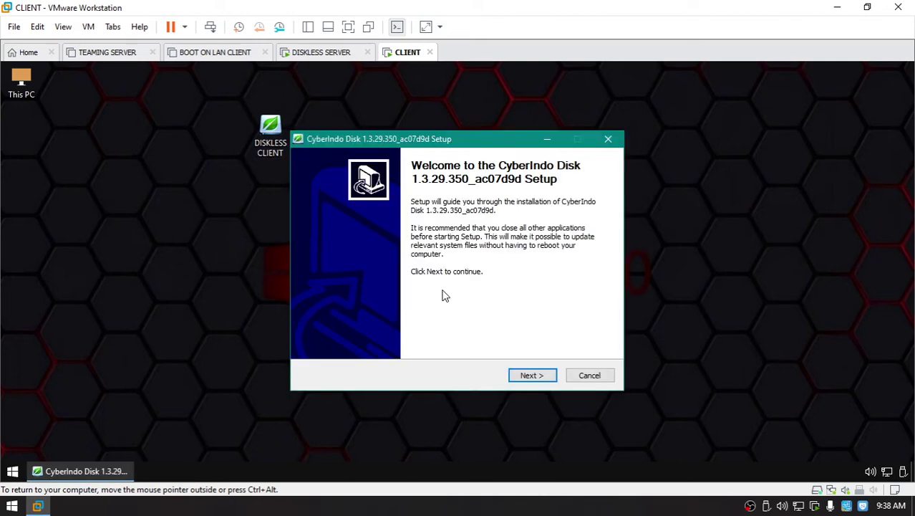
Accept the license agreement and start installing CyberIndo Disk into C:\CyberIndoDisk
{"action": "left_click", "coordinate": [529, 375]}
{"action": "left_click", "coordinate": [411, 336]}
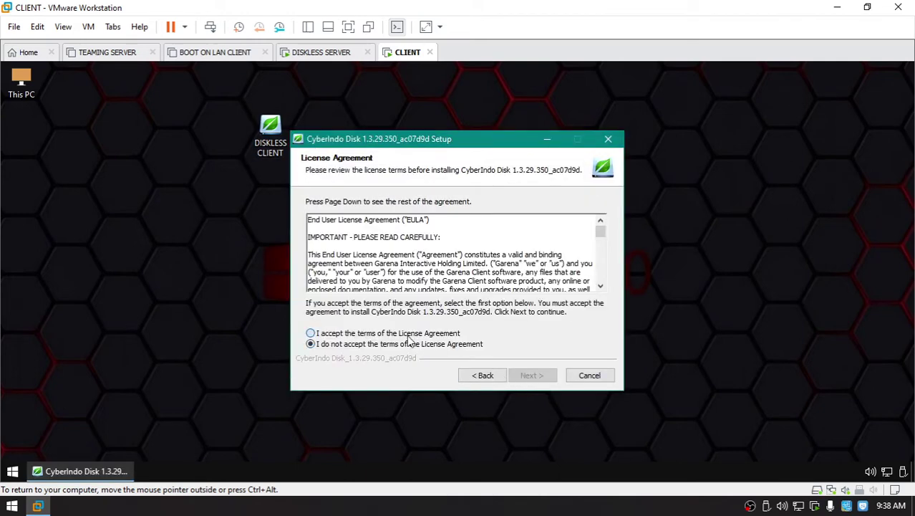
{"action": "left_click", "coordinate": [530, 376]}
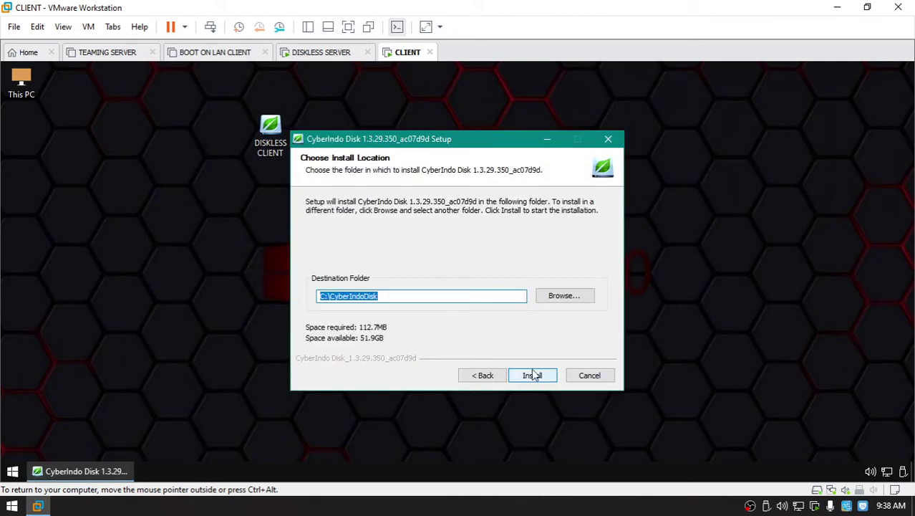
{"action": "left_click", "coordinate": [401, 295]}
{"action": "left_click_drag", "start_coordinate": [421, 295], "coordinate": [319, 296]}
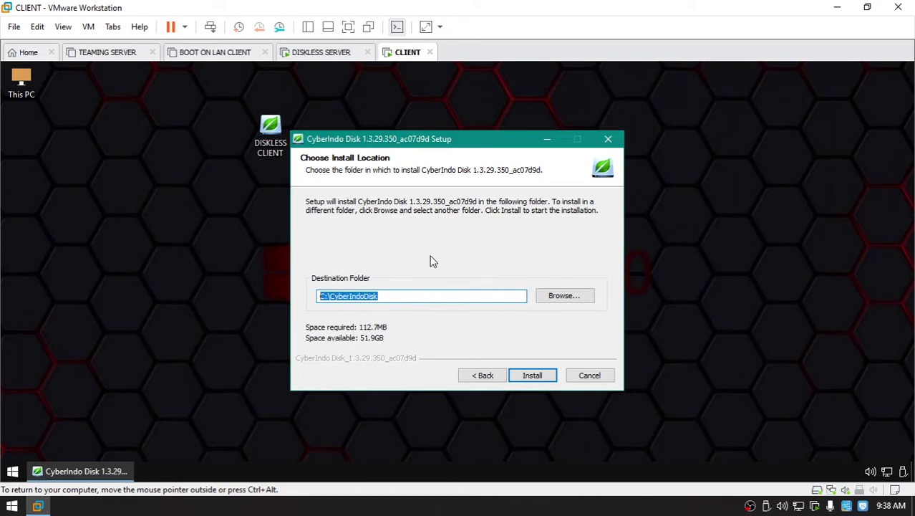
{"action": "left_click_drag", "start_coordinate": [501, 149], "coordinate": [520, 122]}
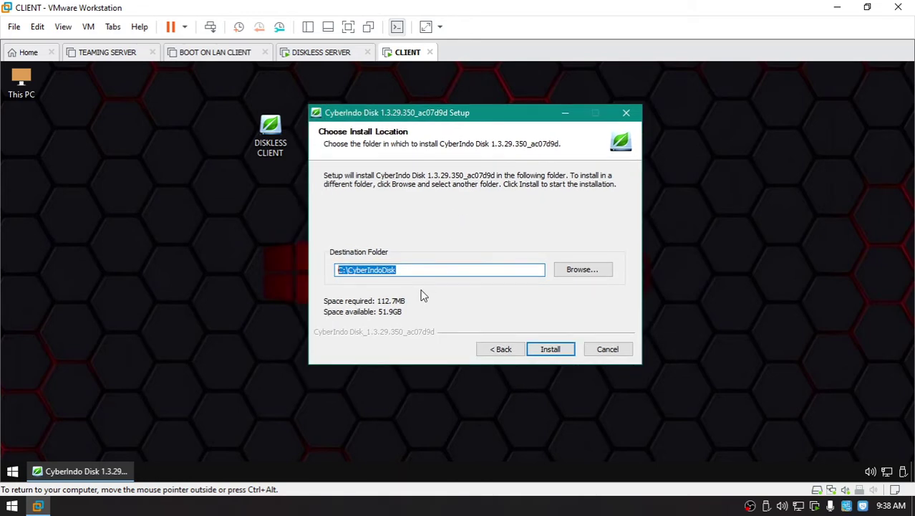
{"action": "left_click", "coordinate": [473, 273]}
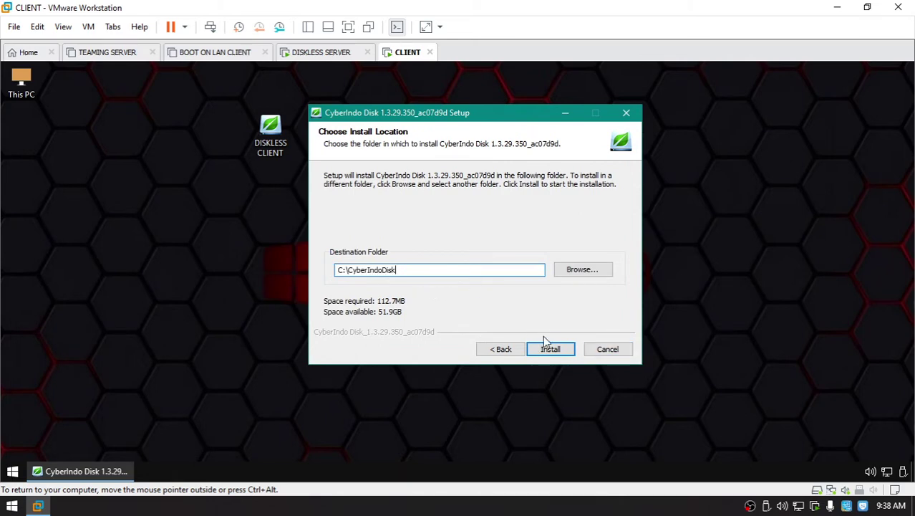
{"action": "left_click", "coordinate": [550, 349]}
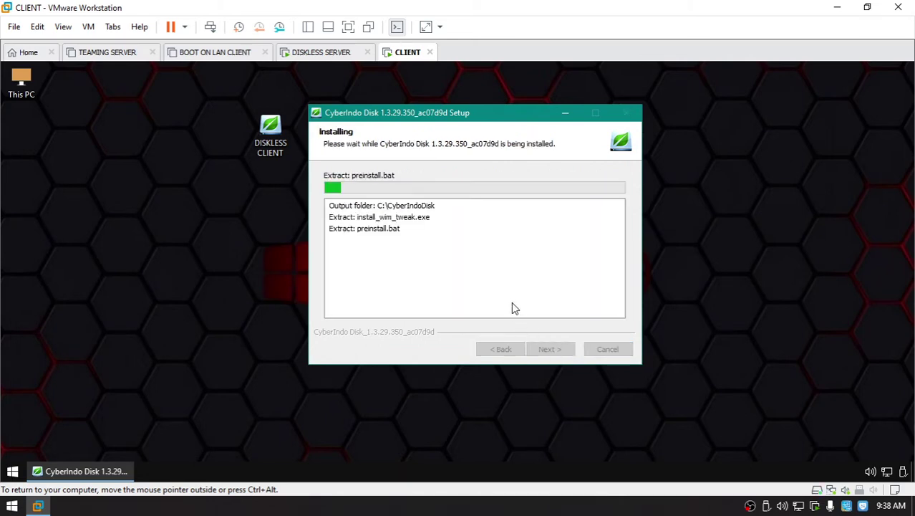
Move the reboot prompt clear of the setup window and agree to reboot the CLIENT machine
{"action": "left_click_drag", "start_coordinate": [481, 114], "coordinate": [487, 134]}
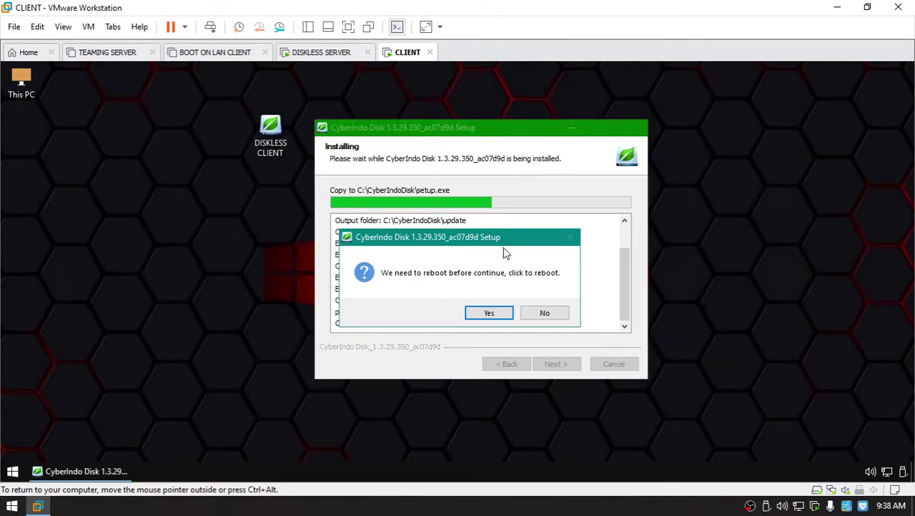
{"action": "left_click_drag", "start_coordinate": [504, 251], "coordinate": [336, 251]}
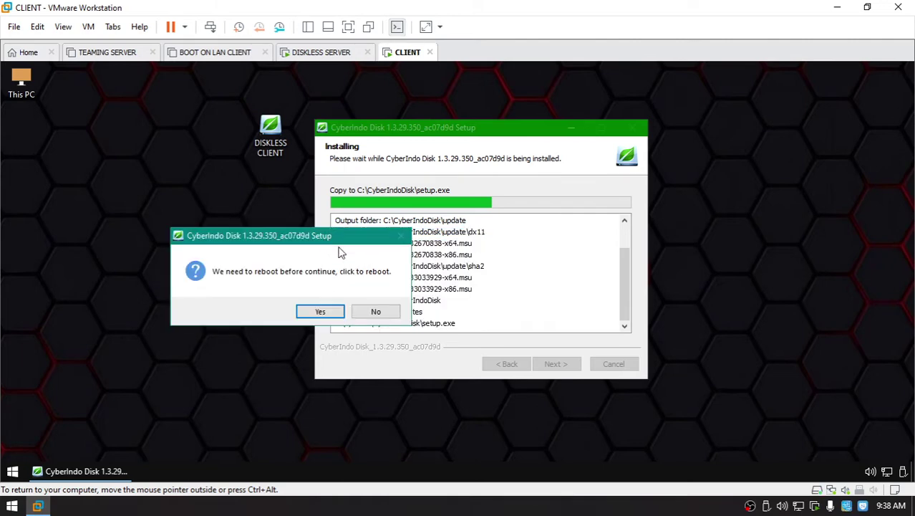
{"action": "left_click_drag", "start_coordinate": [338, 238], "coordinate": [313, 235]}
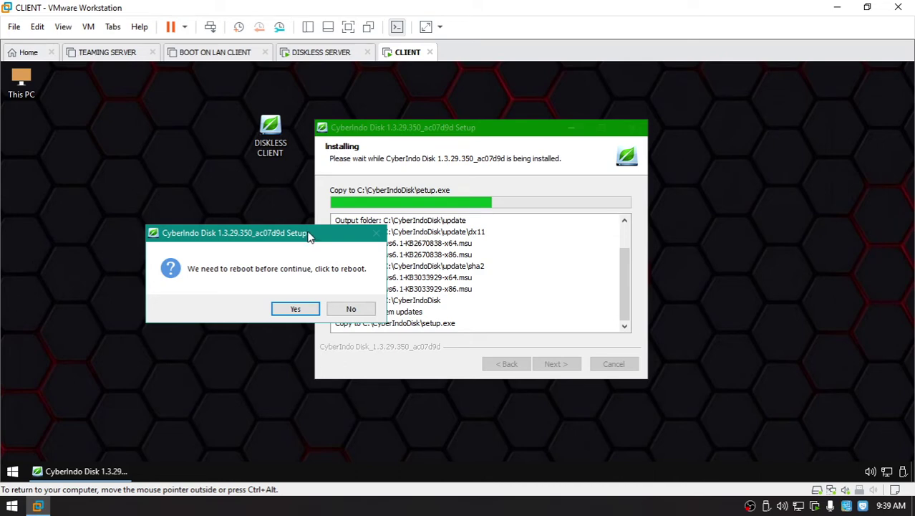
{"action": "left_click_drag", "start_coordinate": [309, 236], "coordinate": [232, 238]}
{"action": "left_click", "coordinate": [503, 138]}
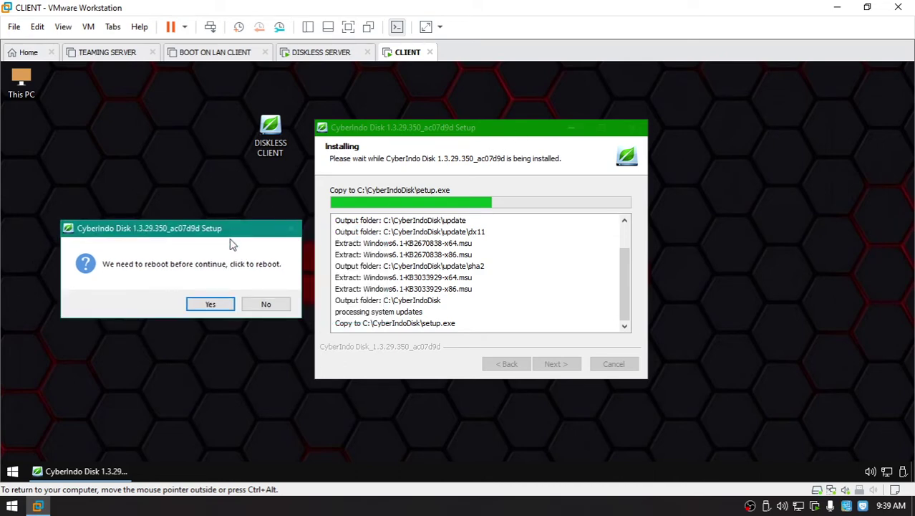
{"action": "left_click", "coordinate": [208, 308]}
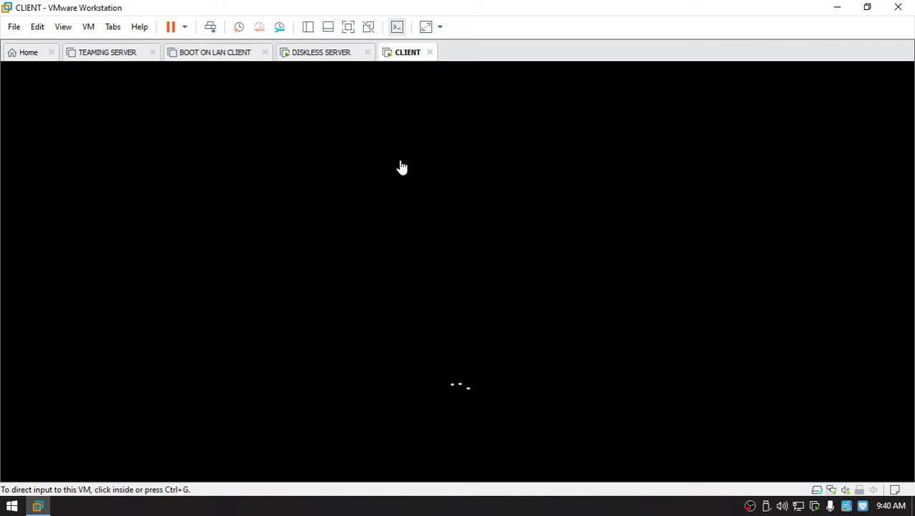
Restart the CLIENT virtual machine with the VMware power controls and let it boot back to its desktop
{"action": "left_click", "coordinate": [487, 231]}
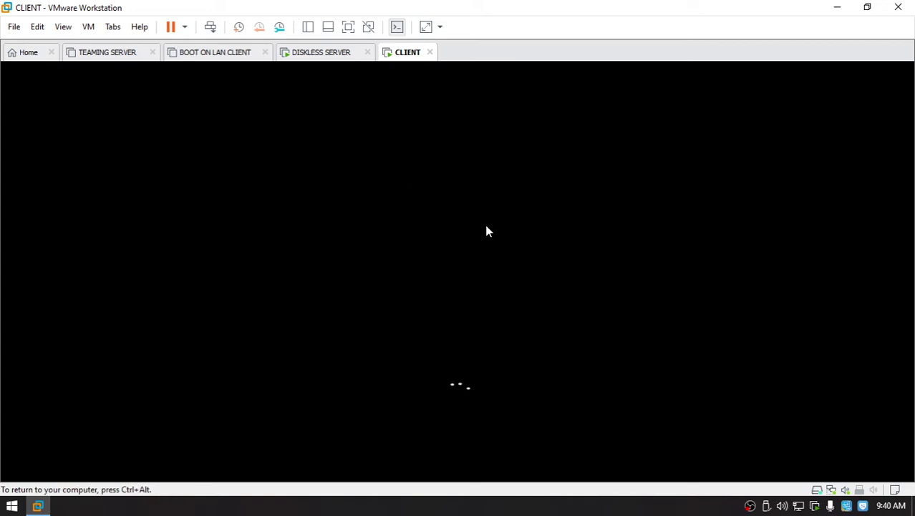
{"action": "key", "text": "ctrl+alt"}
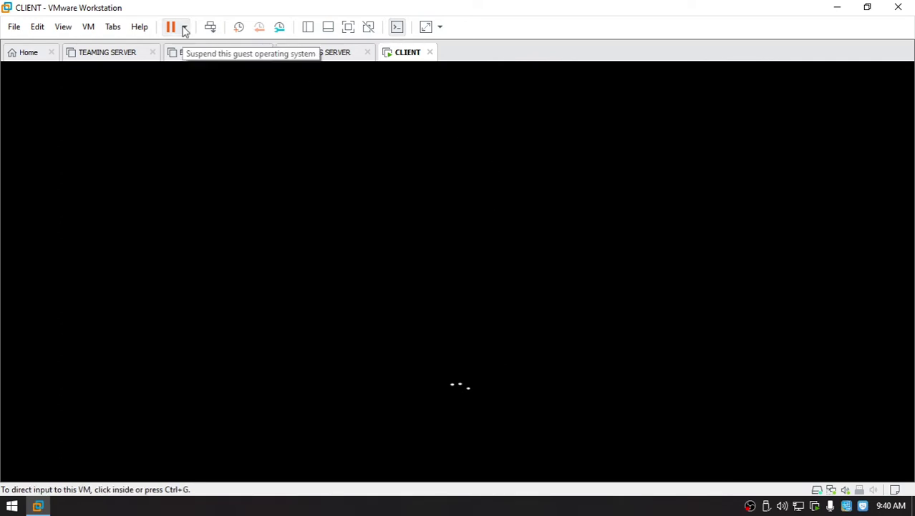
{"action": "left_click", "coordinate": [184, 27]}
{"action": "left_click", "coordinate": [226, 91]}
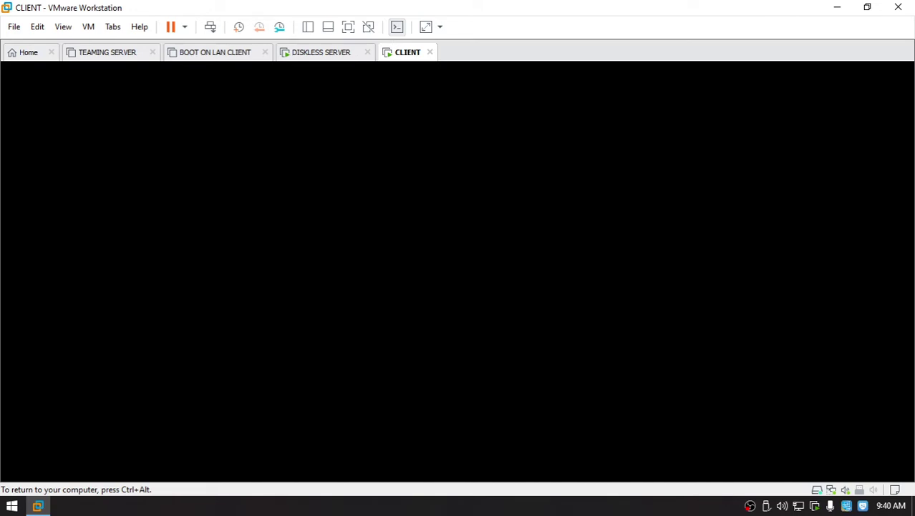
{"action": "key", "text": "ctrl+alt"}
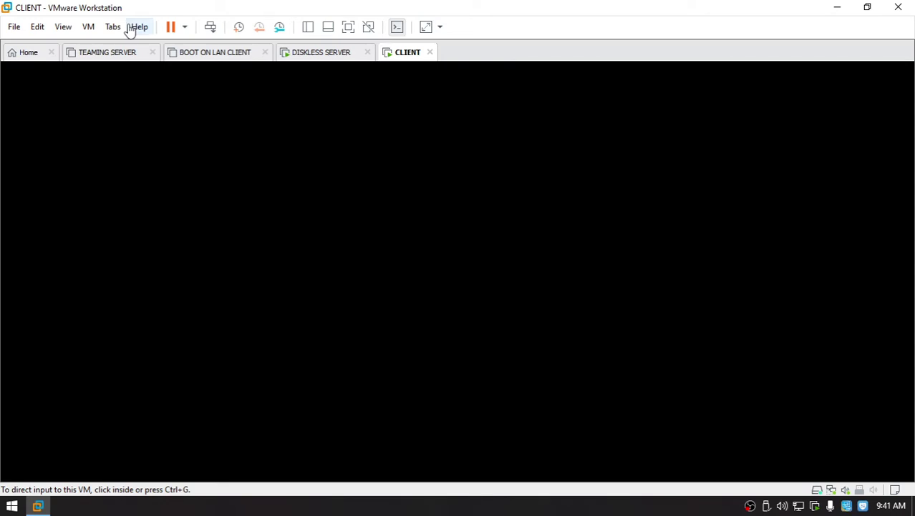
{"action": "left_click", "coordinate": [102, 112]}
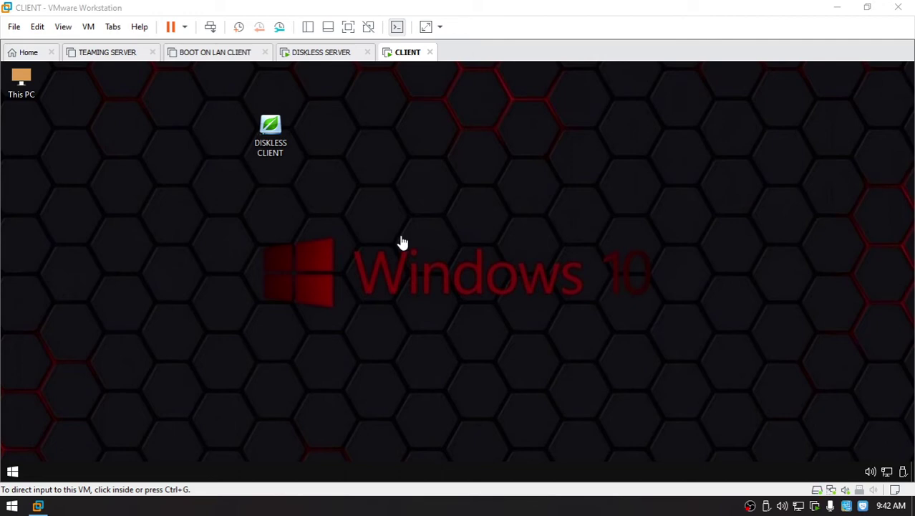
Launch the DISKLESS CLIENT installer again on the CLIENT desktop and confirm the installer language
{"action": "left_click", "coordinate": [580, 187]}
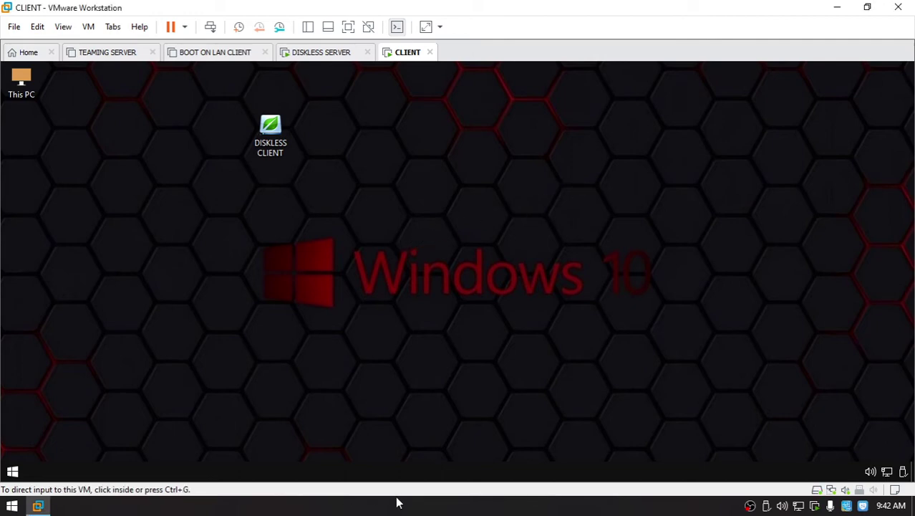
{"action": "left_click", "coordinate": [513, 352]}
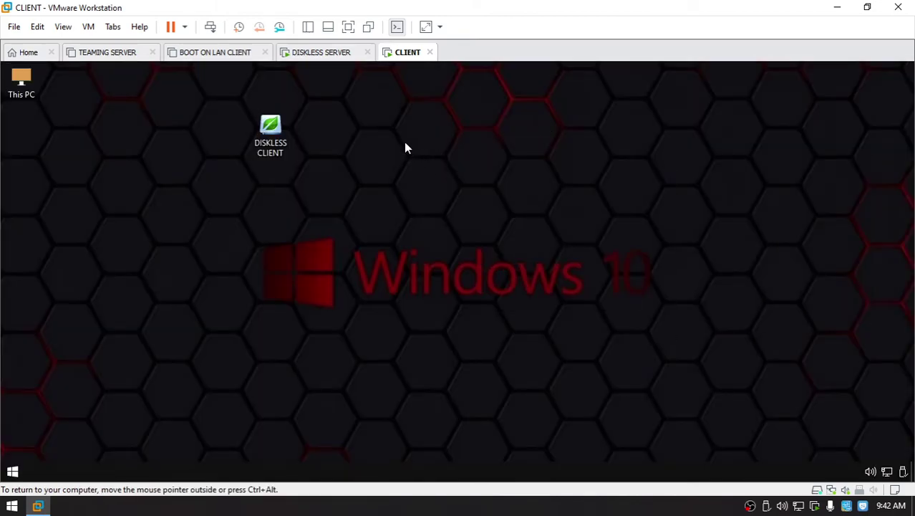
{"action": "right_click", "coordinate": [393, 135]}
{"action": "left_click", "coordinate": [393, 168]}
{"action": "left_click_drag", "start_coordinate": [484, 219], "coordinate": [519, 152]}
{"action": "left_click", "coordinate": [493, 232]}
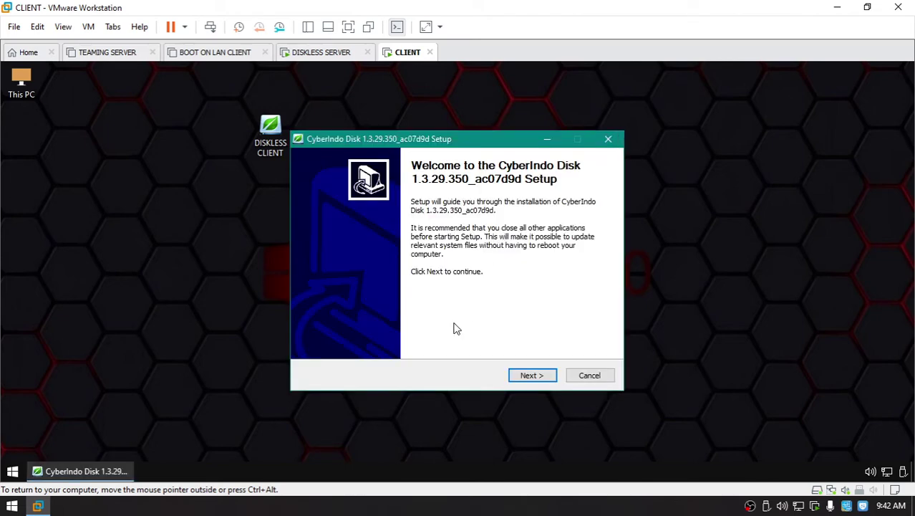
Accept the CyberIndo Disk license terms again and install to the default folder C:\CyberIndoDisk
{"action": "left_click", "coordinate": [532, 376]}
{"action": "left_click", "coordinate": [397, 334]}
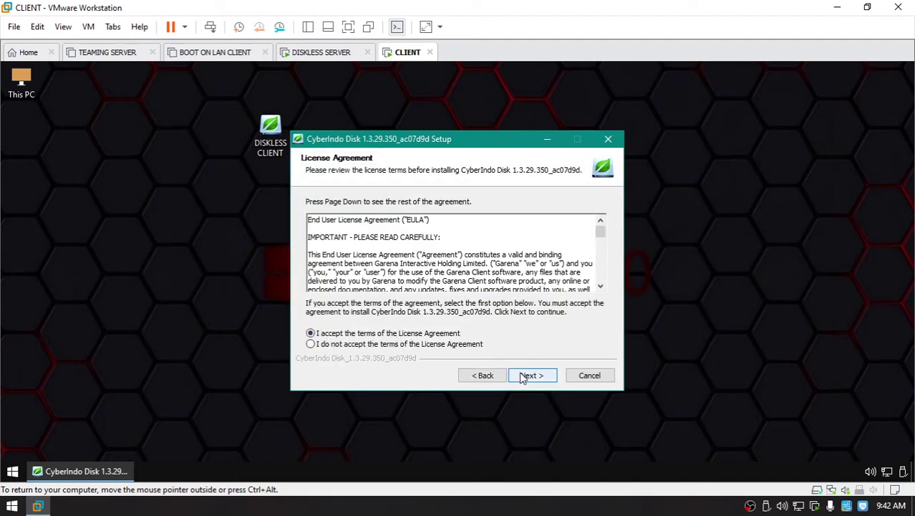
{"action": "left_click", "coordinate": [532, 376]}
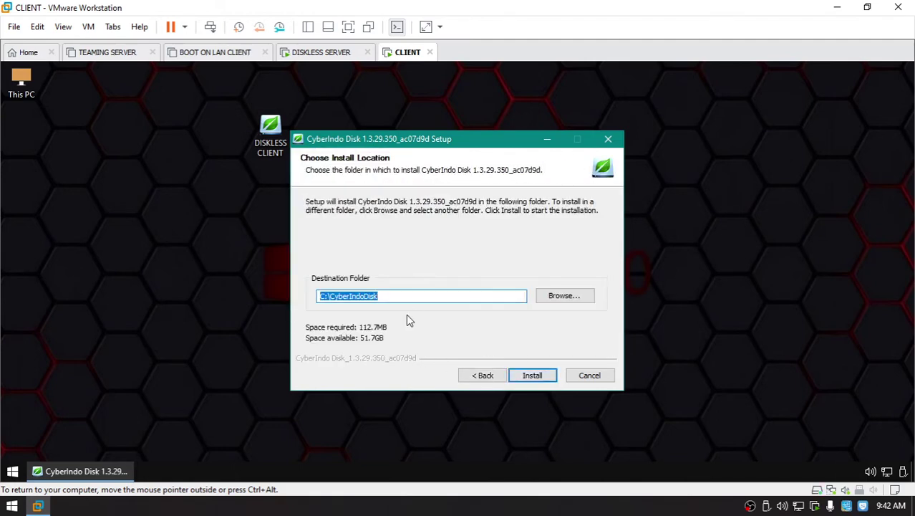
{"action": "left_click", "coordinate": [532, 375]}
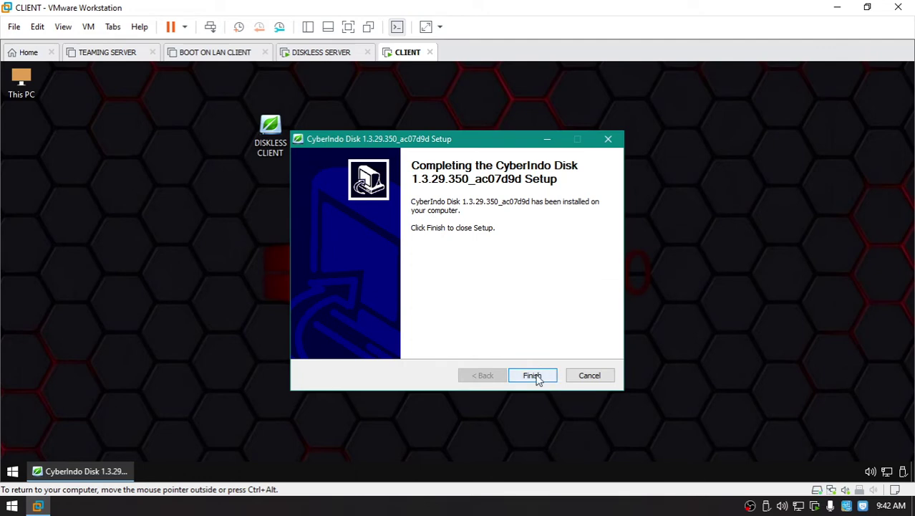
Finish the CyberIndo Disk setup and agree to reboot the CLIENT machine
{"action": "left_click", "coordinate": [533, 376]}
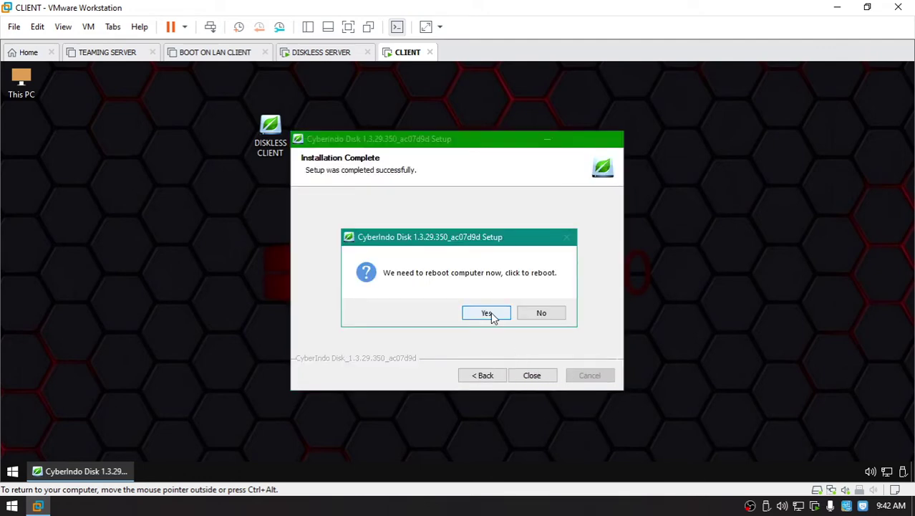
{"action": "left_click", "coordinate": [491, 313]}
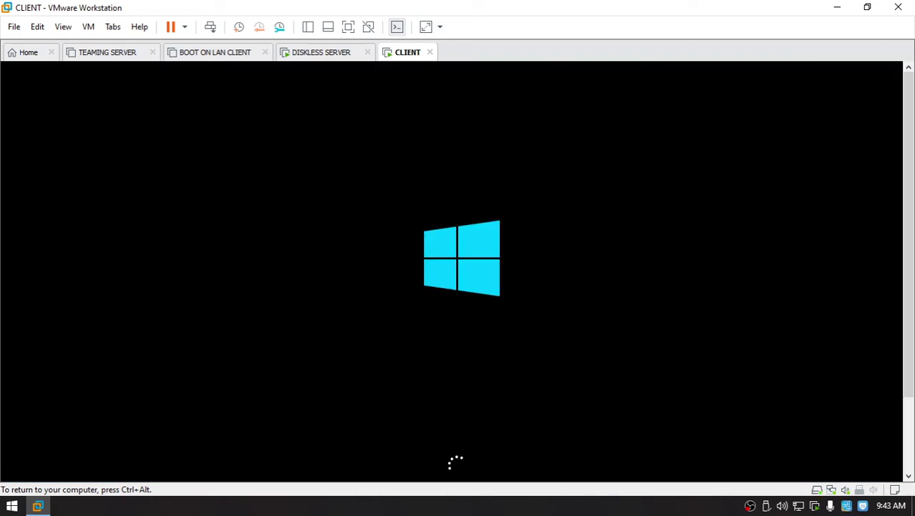
{"action": "key", "text": "ctrl+alt"}
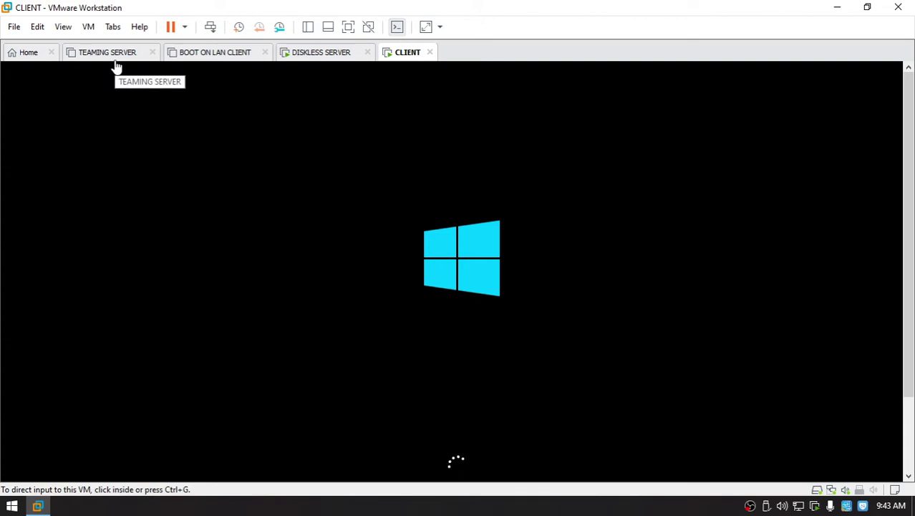
{"action": "left_click", "coordinate": [302, 182]}
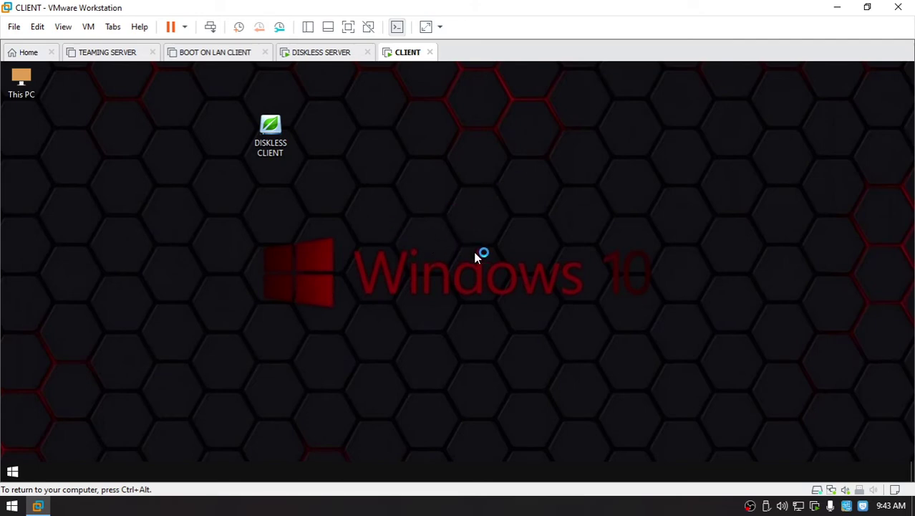
Open the CyberIndoDisk folder on the CLIENT machine's Local Disk (C:) in File Explorer
{"action": "right_click", "coordinate": [472, 209]}
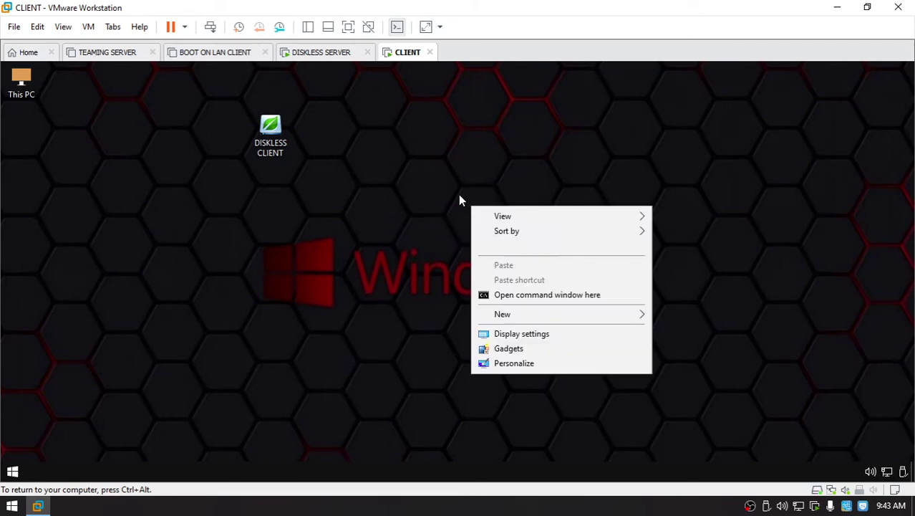
{"action": "key", "text": "e"}
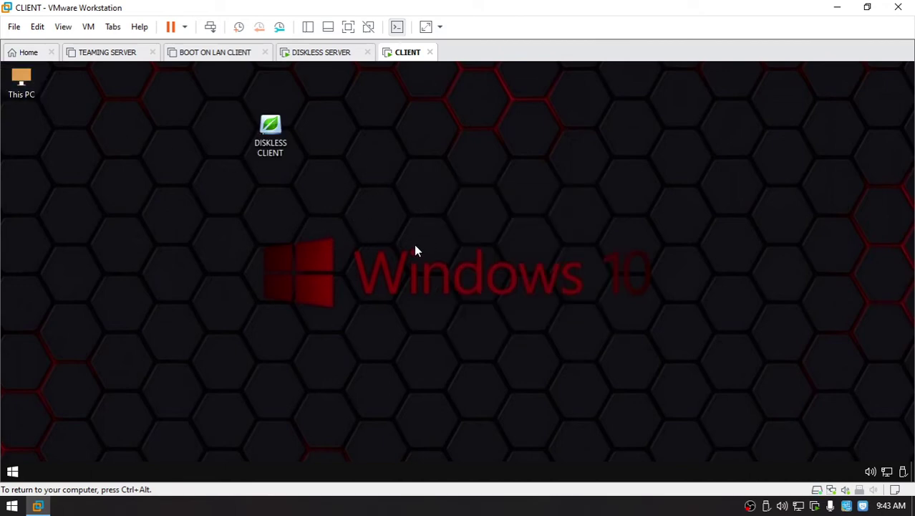
{"action": "key", "text": "super+e"}
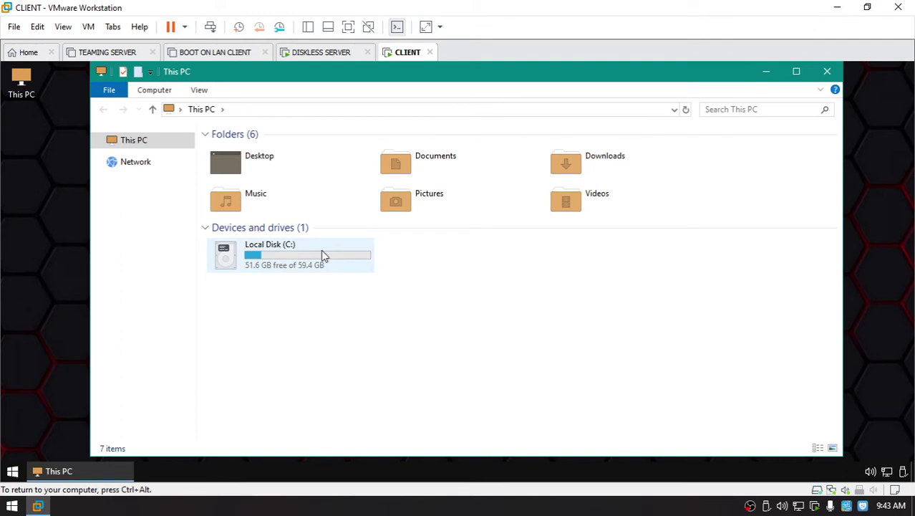
{"action": "left_click", "coordinate": [315, 265]}
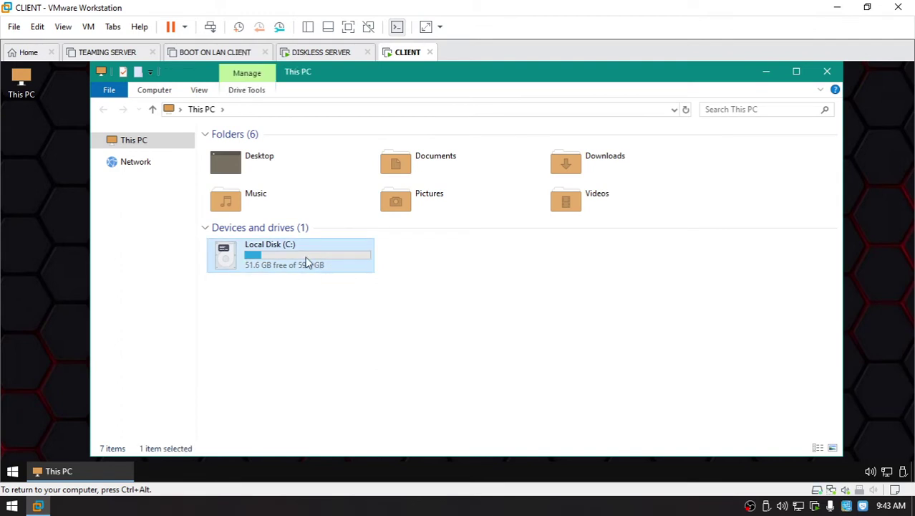
{"action": "double_click", "coordinate": [307, 264]}
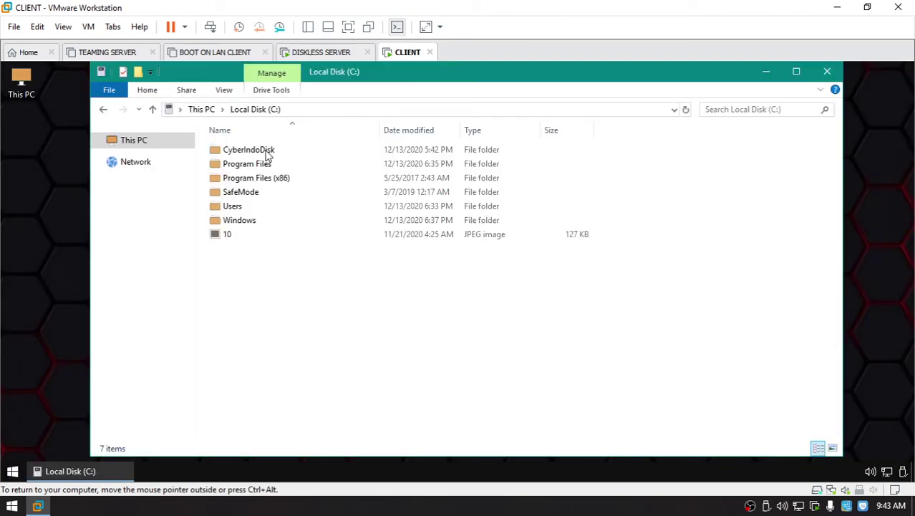
{"action": "key", "text": "ctrl+a"}
{"action": "left_click", "coordinate": [340, 153]}
{"action": "double_click", "coordinate": [315, 155]}
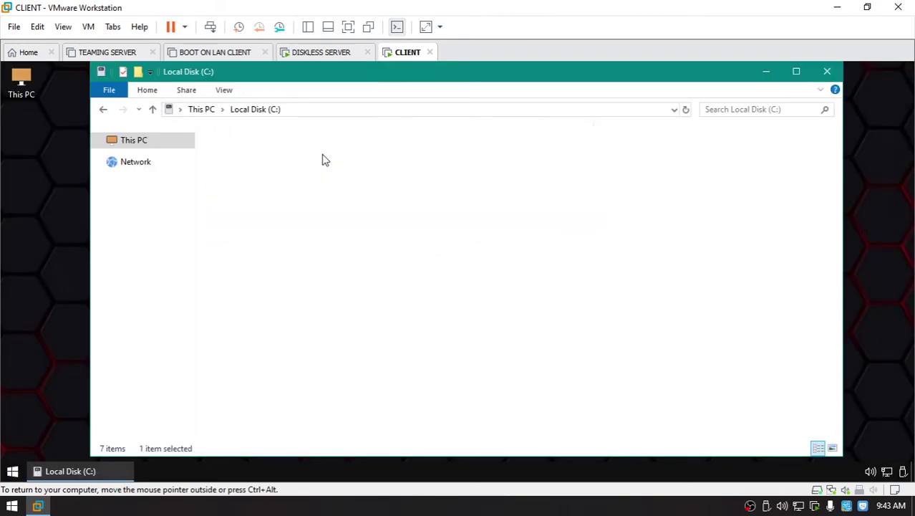
Create a desktop shortcut for the uploadtool application in the CyberIndoDisk folder
{"action": "left_click", "coordinate": [240, 322]}
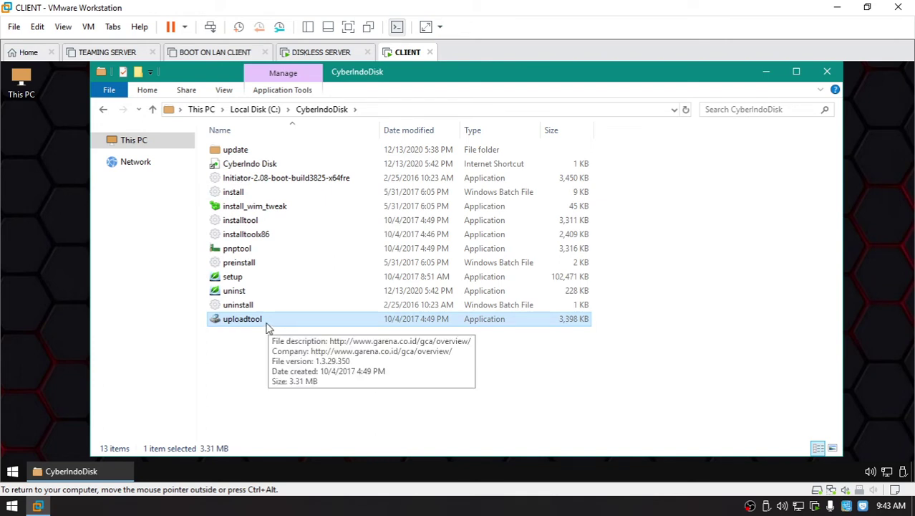
{"action": "right_click", "coordinate": [266, 323]}
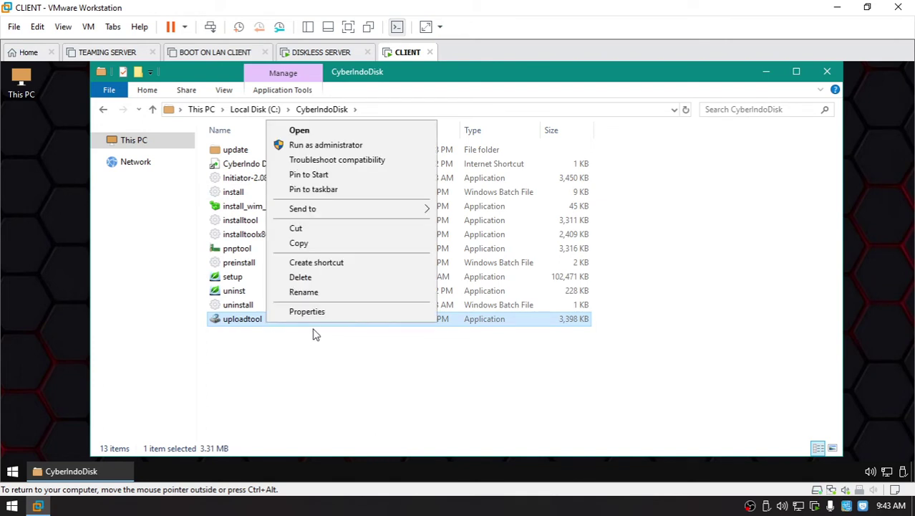
{"action": "mouse_move", "coordinate": [402, 210]}
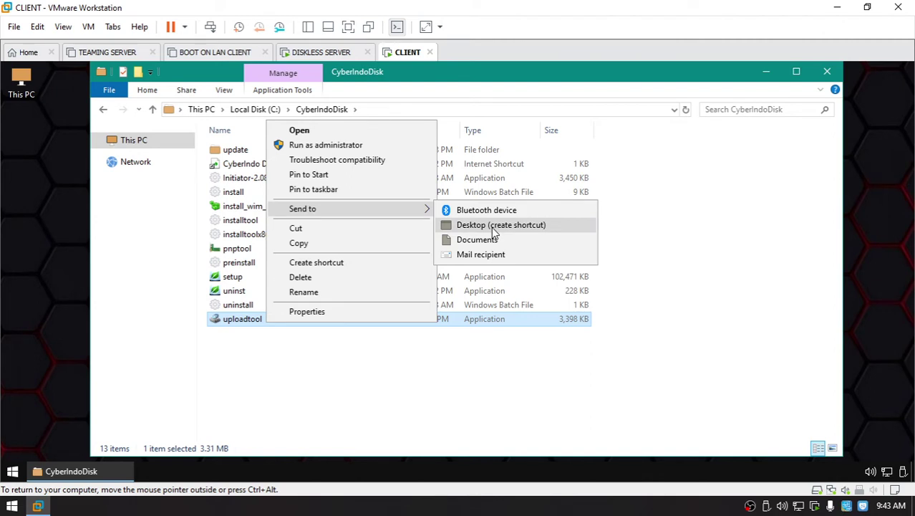
{"action": "right_click", "coordinate": [255, 320]}
{"action": "mouse_move", "coordinate": [358, 209]}
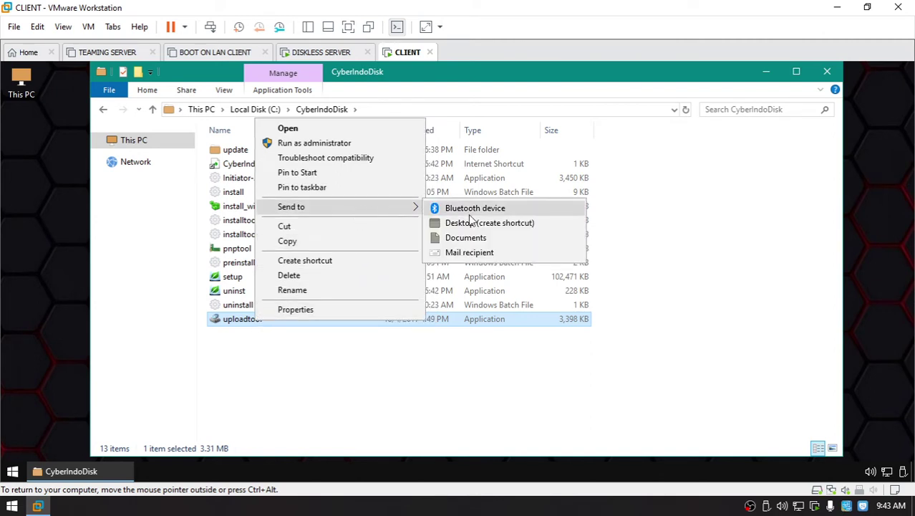
{"action": "left_click", "coordinate": [494, 223]}
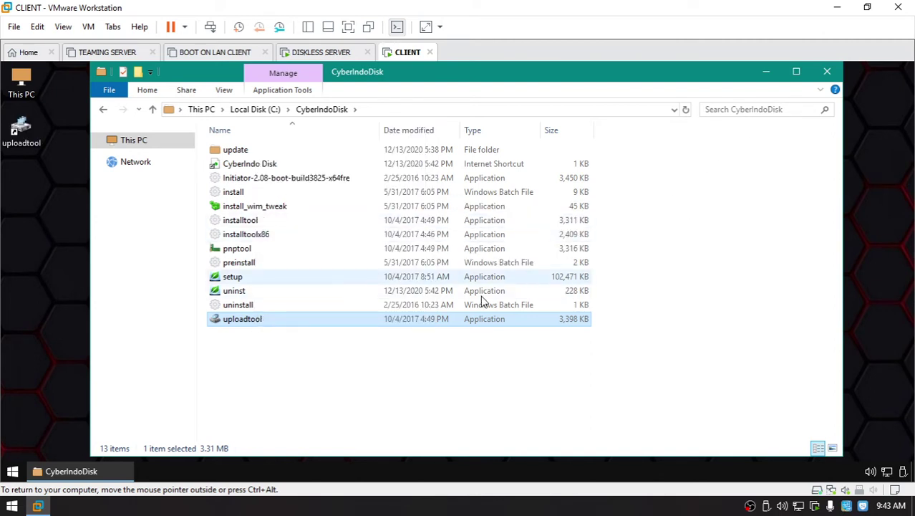
Set uploadtool to run in Windows 8 compatibility mode and as administrator, apply the properties and close the folder window
{"action": "right_click", "coordinate": [273, 322]}
{"action": "left_click", "coordinate": [369, 310]}
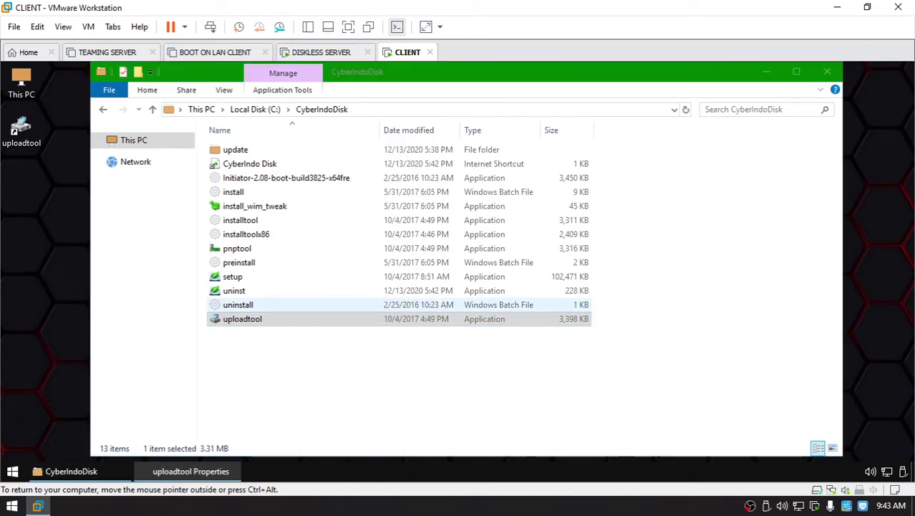
{"action": "left_click", "coordinate": [350, 147]}
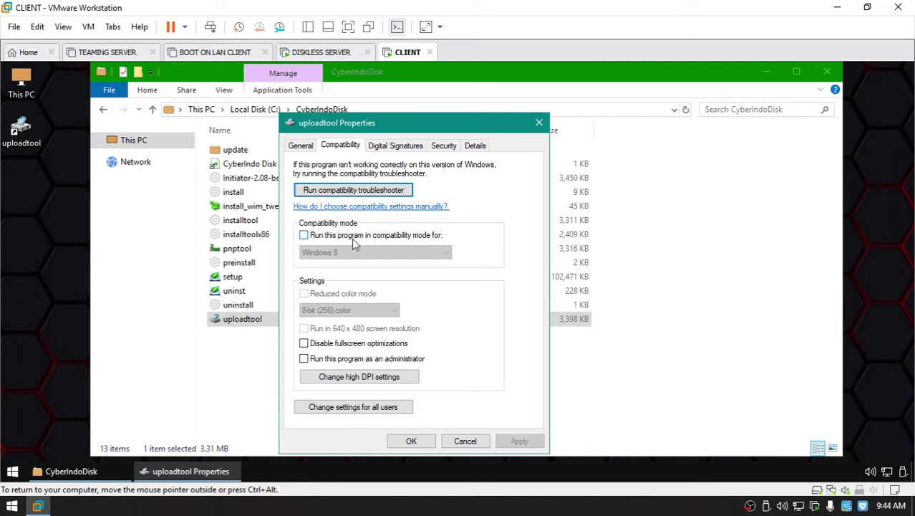
{"action": "left_click", "coordinate": [351, 237]}
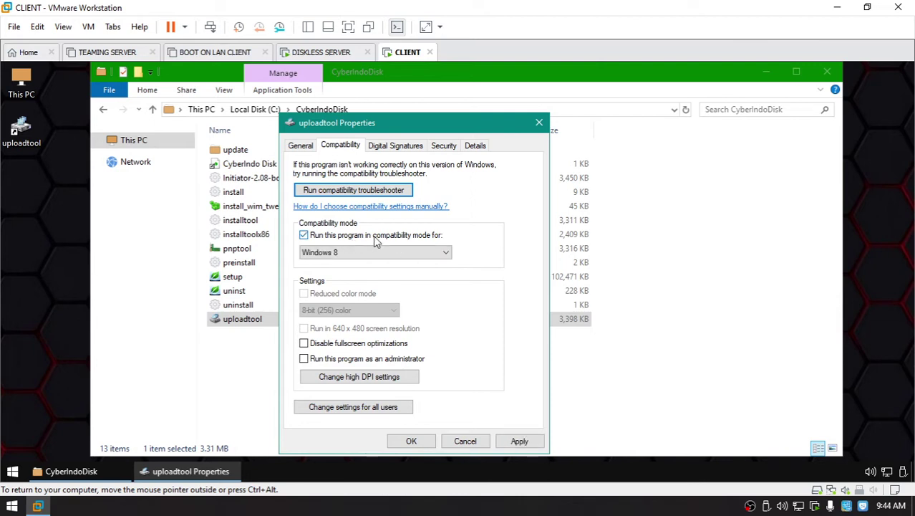
{"action": "left_click", "coordinate": [372, 360]}
{"action": "left_click", "coordinate": [520, 442]}
{"action": "left_click", "coordinate": [462, 440]}
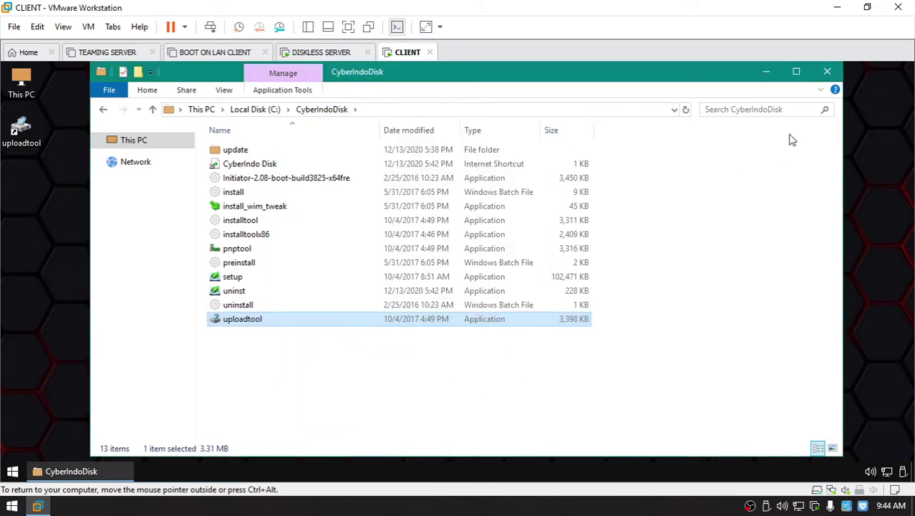
{"action": "left_click", "coordinate": [827, 73]}
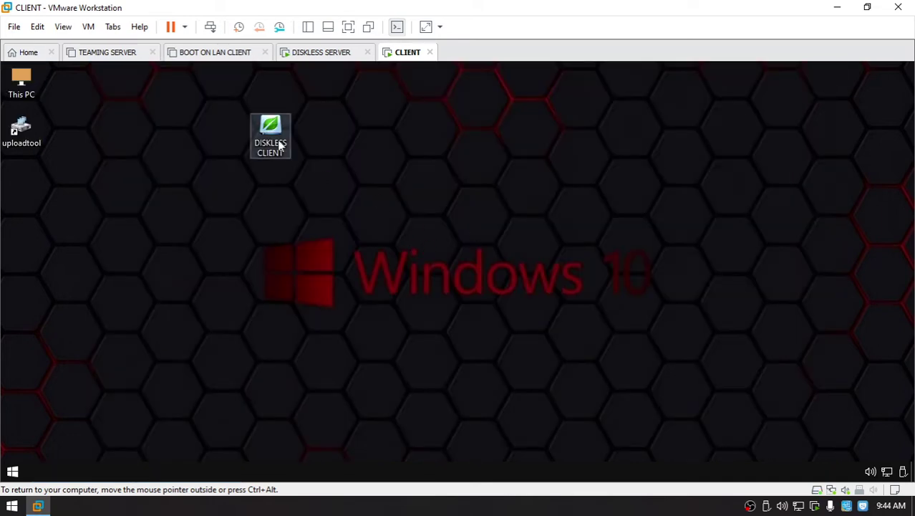
Permanently delete the DISKLESS CLIENT installer from the CLIENT desktop
{"action": "left_click_drag", "start_coordinate": [391, 204], "coordinate": [271, 140]}
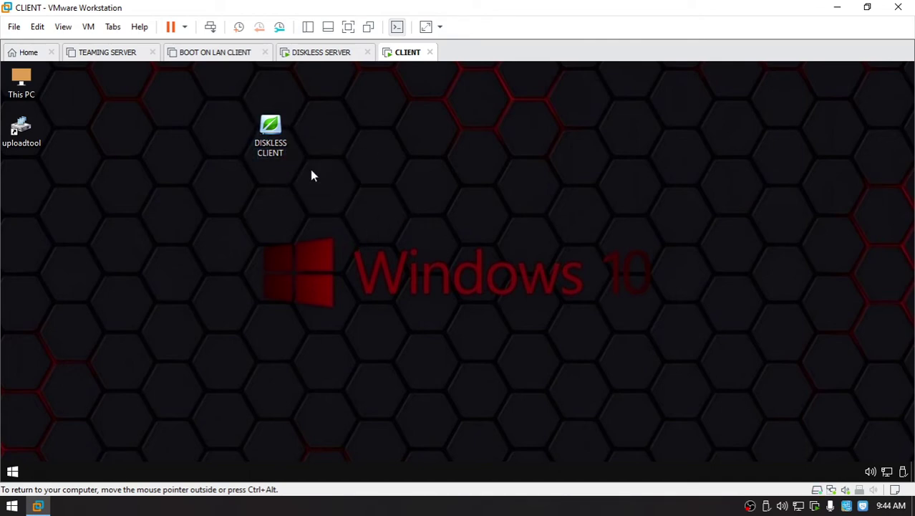
{"action": "key", "text": "shift+Delete"}
{"action": "key", "text": "Return"}
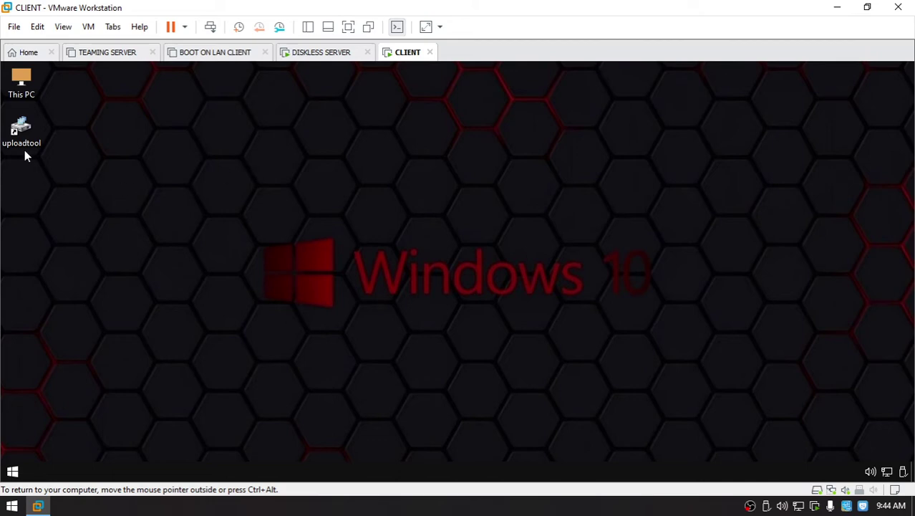
Move the uploadtool shortcut away from the desktop's edge and run it as administrator, placing the Image Uploader window mid-screen
{"action": "left_click_drag", "start_coordinate": [23, 139], "coordinate": [319, 162]}
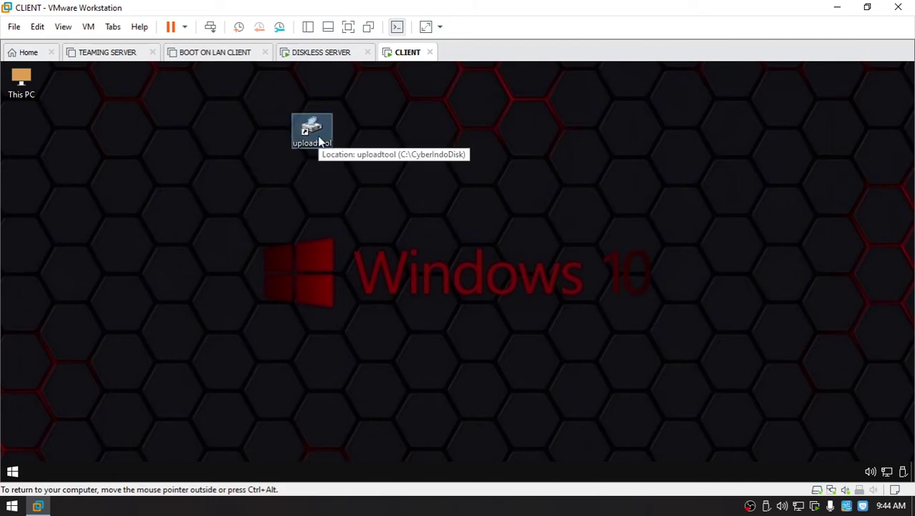
{"action": "right_click", "coordinate": [320, 141]}
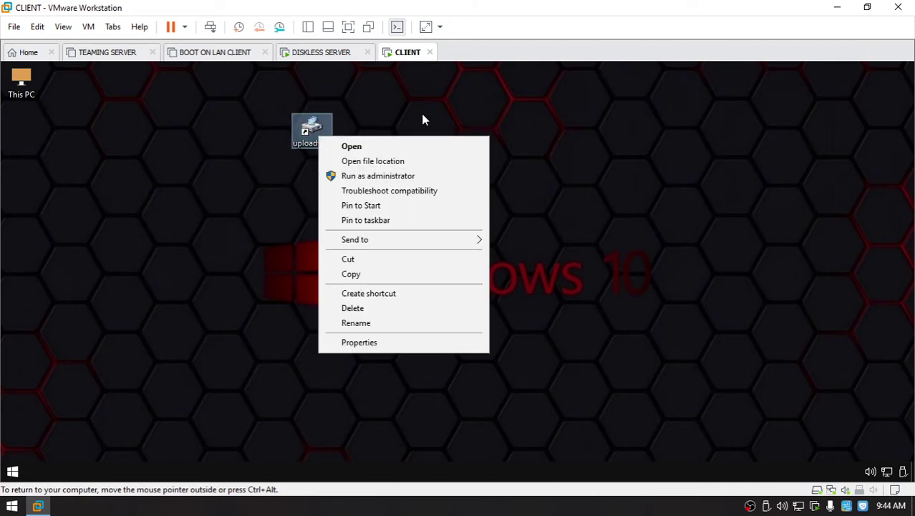
{"action": "left_click", "coordinate": [307, 132]}
{"action": "right_click", "coordinate": [308, 132]}
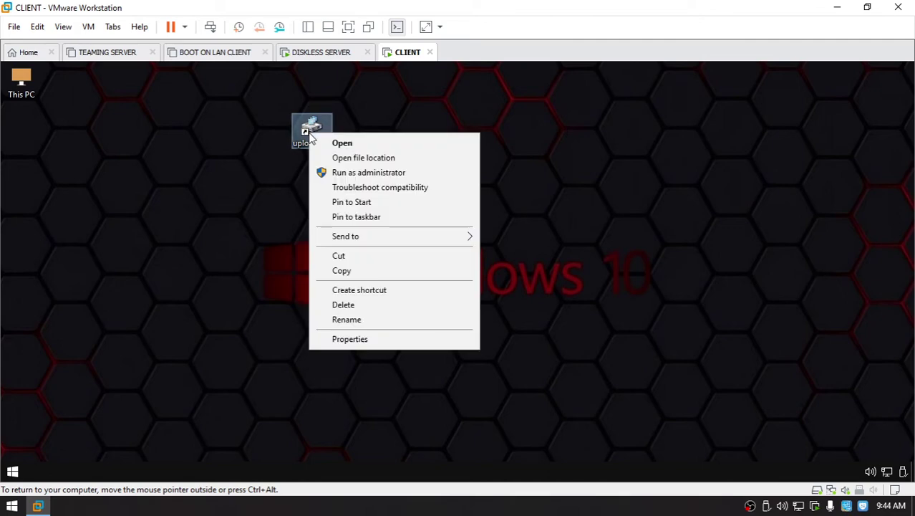
{"action": "left_click", "coordinate": [358, 173]}
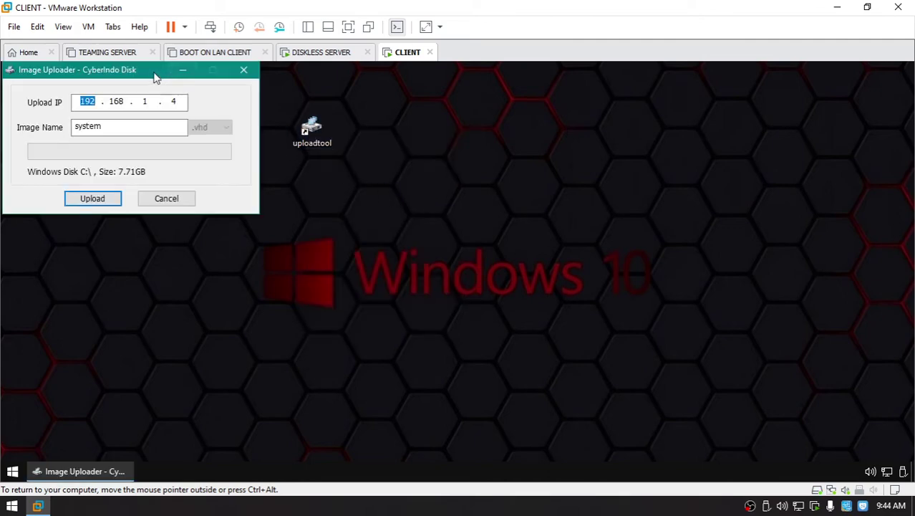
{"action": "left_click_drag", "start_coordinate": [153, 73], "coordinate": [508, 186]}
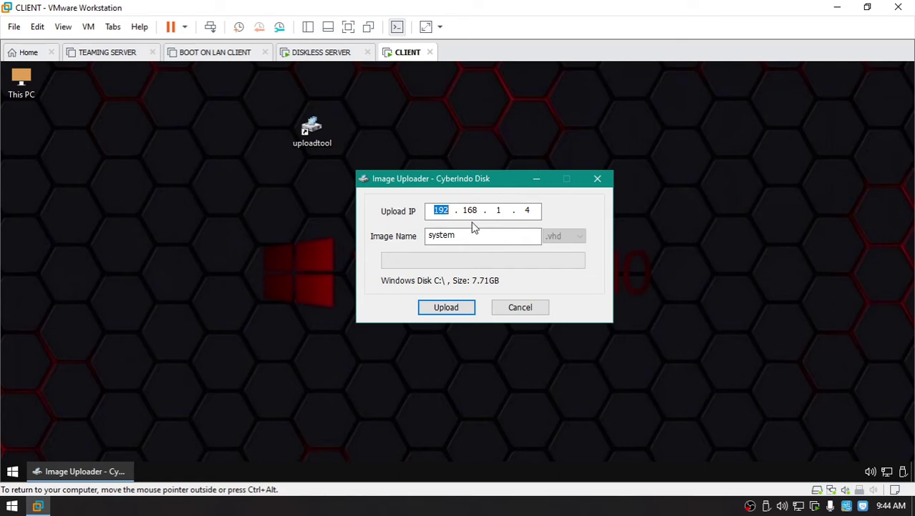
Set the Image Uploader's upload IP to 192.168.1.200
{"action": "key", "text": "Right"}
{"action": "type", "text": "200"}
{"action": "key", "text": "Tab"}
{"action": "key", "text": "period"}
{"action": "key", "text": "period"}
{"action": "key", "text": "period"}
{"action": "key", "text": "Tab"}
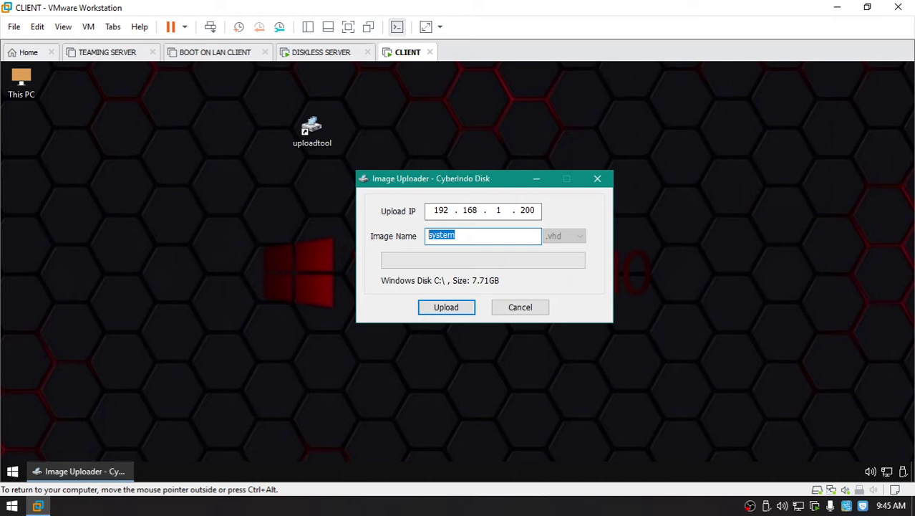
Upload the Windows disk as a .vhd image named "Cyberdisk Diskless Image" and close the Image Uploader once it finishes
{"action": "type", "text": "Cyberdisk Diskless "}
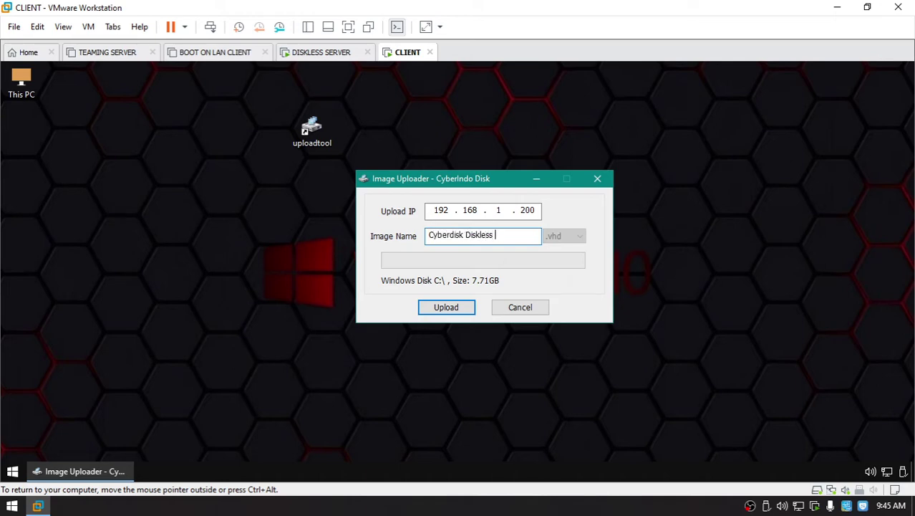
{"action": "type", "text": "Image"}
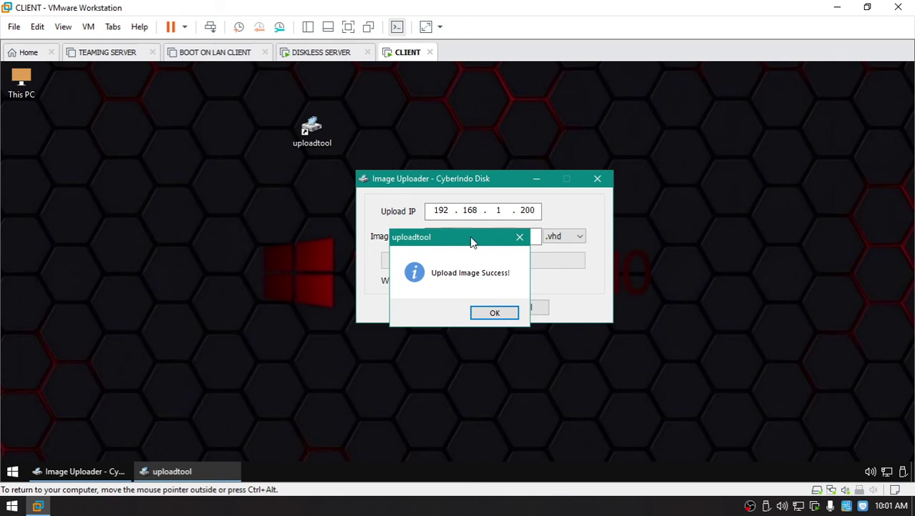
{"action": "left_click_drag", "start_coordinate": [472, 242], "coordinate": [252, 207]}
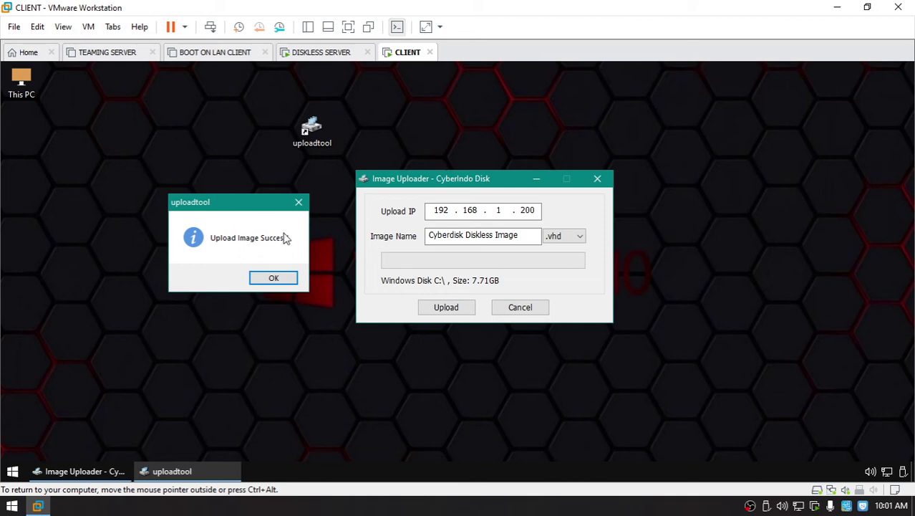
{"action": "left_click", "coordinate": [287, 279]}
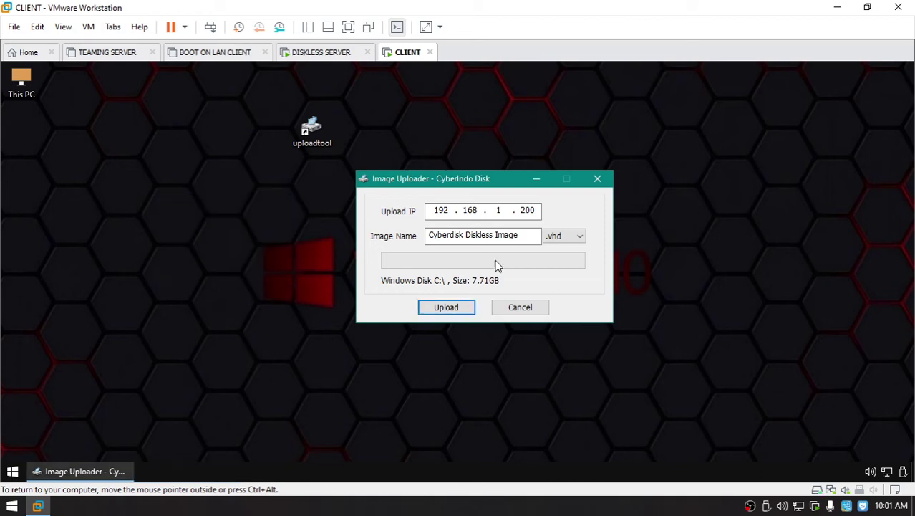
{"action": "left_click", "coordinate": [602, 181]}
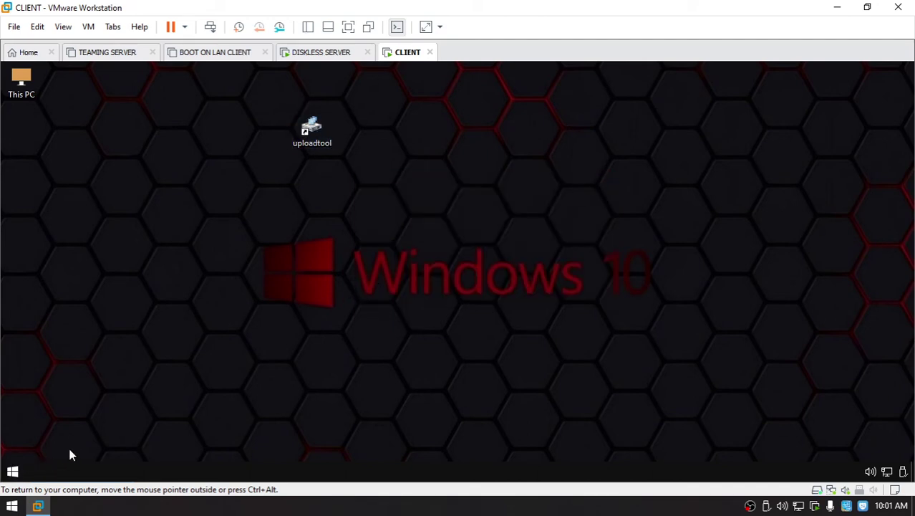
Shut down Windows on the CLIENT virtual machine
{"action": "left_click", "coordinate": [14, 470]}
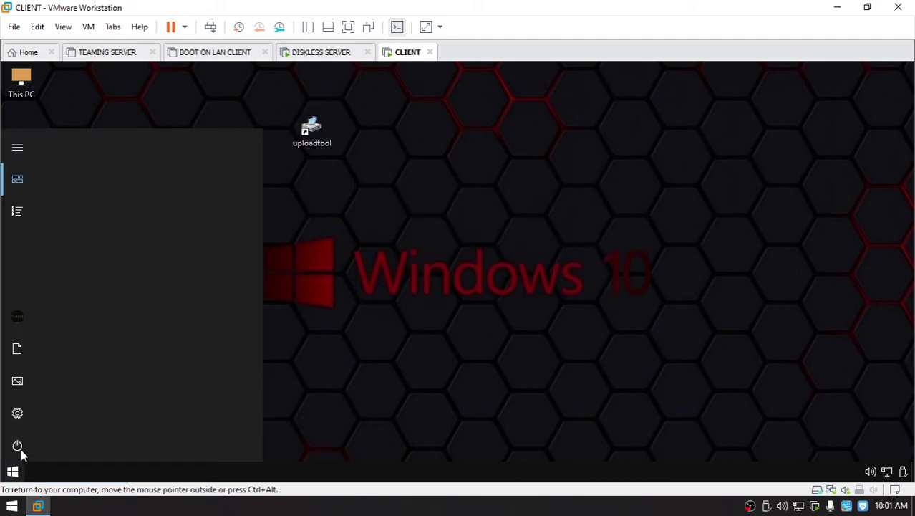
{"action": "left_click", "coordinate": [70, 442]}
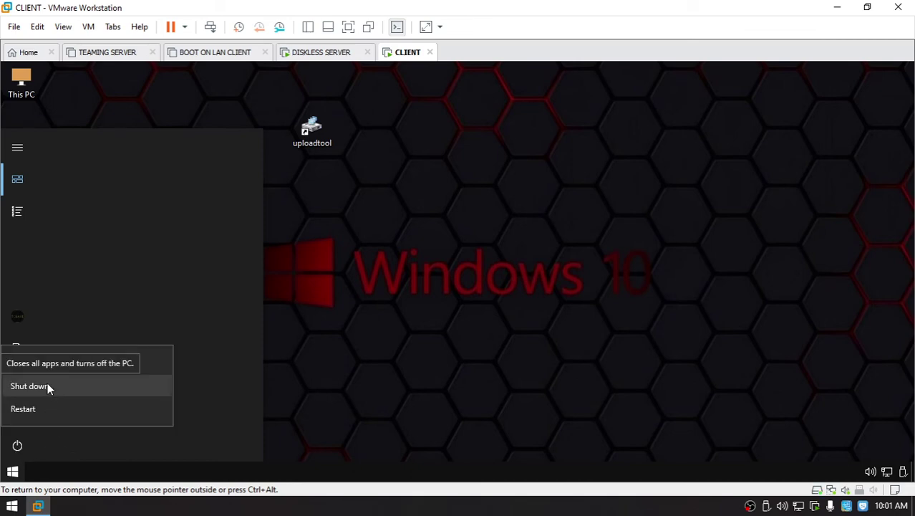
{"action": "left_click", "coordinate": [151, 391]}
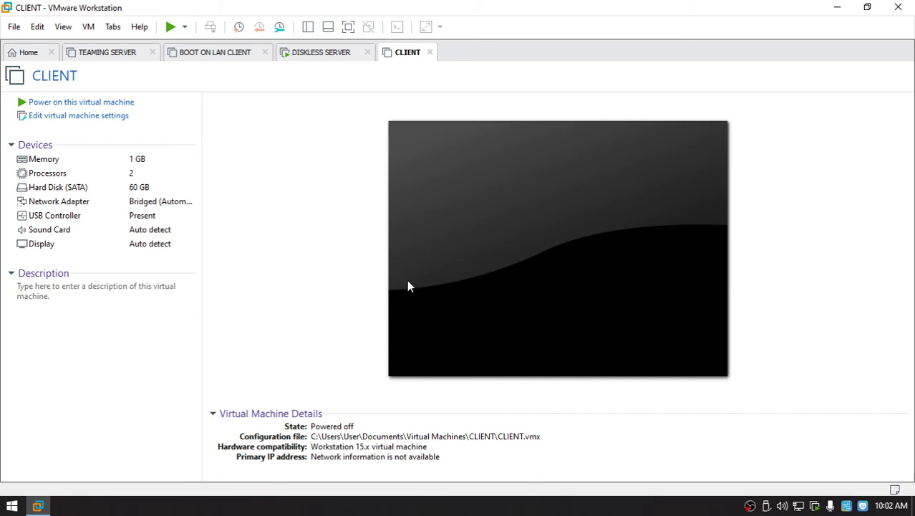
Switch to the DISKLESS SERVER virtual machine and select the Cyberdisk Diskless Image entry under Group by Boot Image
{"action": "left_click", "coordinate": [319, 55]}
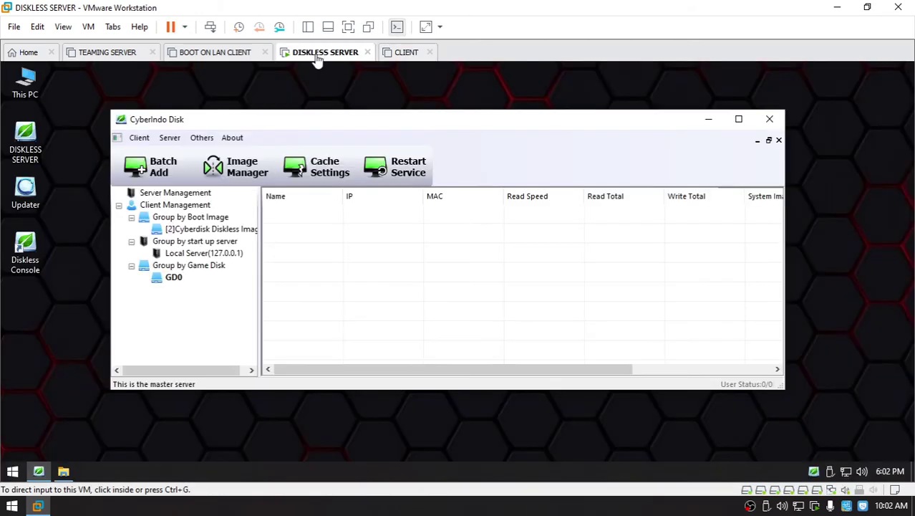
{"action": "left_click", "coordinate": [368, 119]}
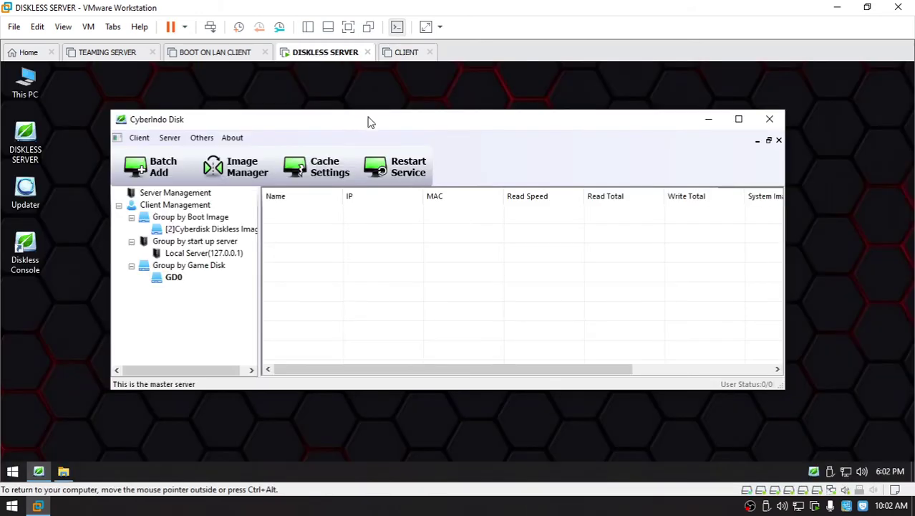
{"action": "left_click", "coordinate": [226, 232]}
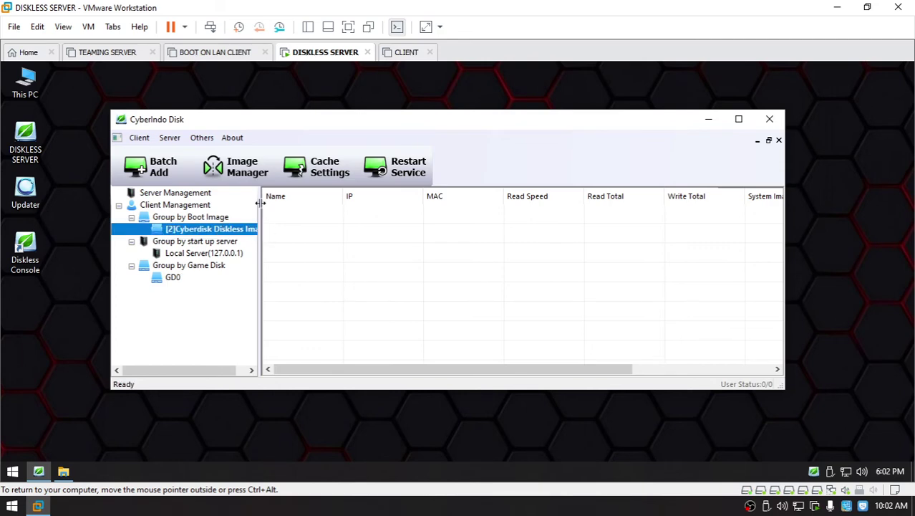
Check the file properties of the Cyberdisk Diskless Image in its folder on Imagedisk (I:), and minimize the folder window
{"action": "left_click_drag", "start_coordinate": [262, 209], "coordinate": [273, 206]}
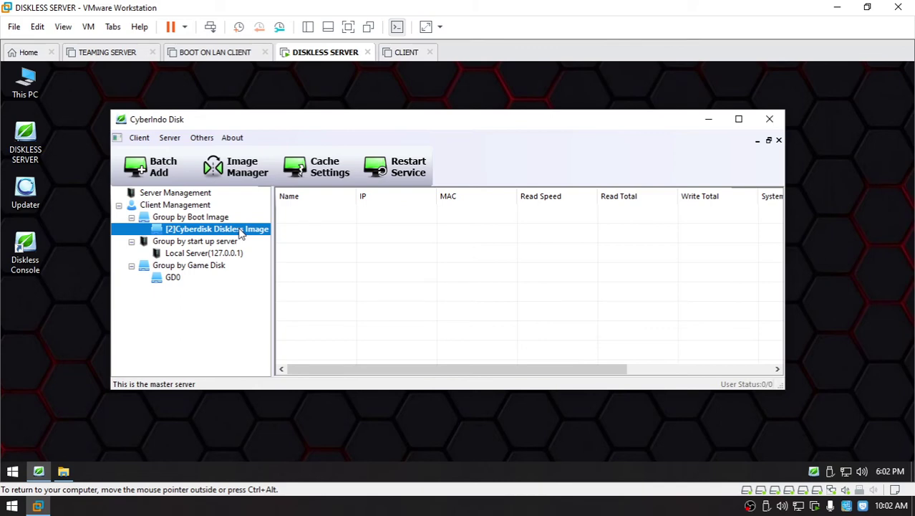
{"action": "double_click", "coordinate": [29, 85]}
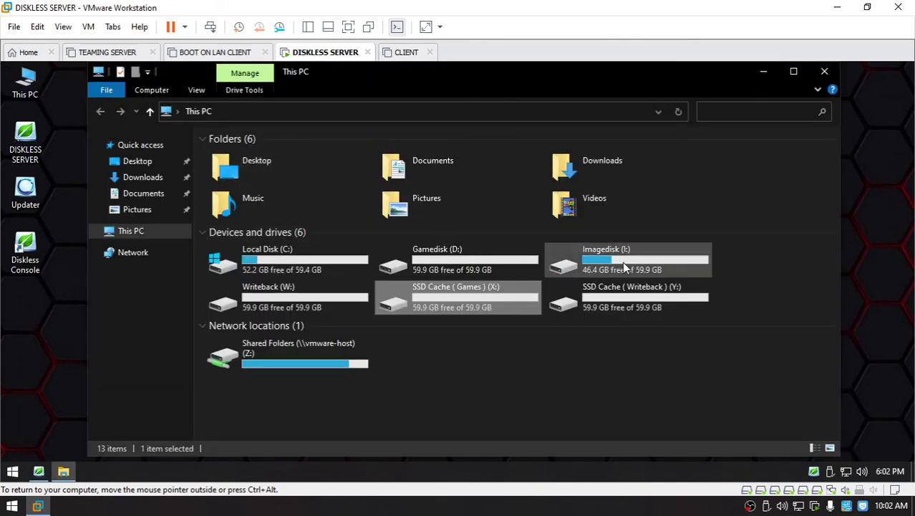
{"action": "double_click", "coordinate": [628, 261]}
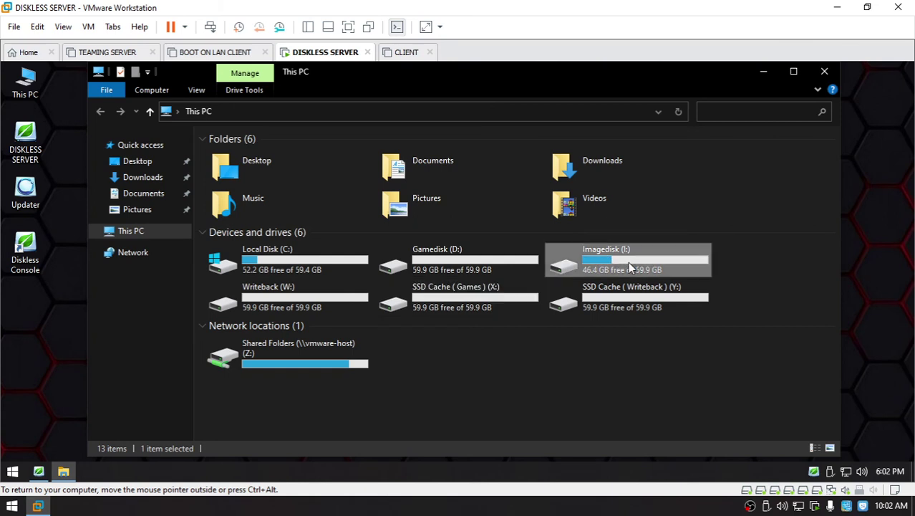
{"action": "left_click", "coordinate": [279, 175]}
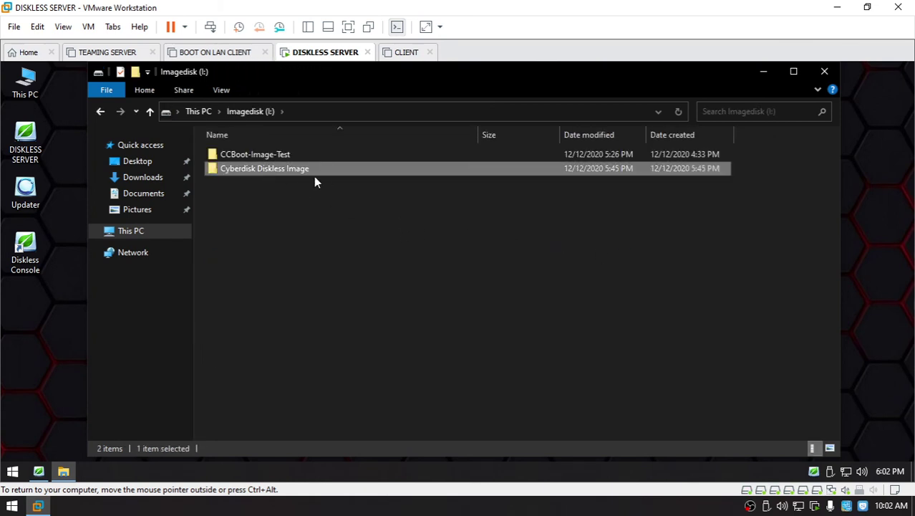
{"action": "double_click", "coordinate": [297, 172]}
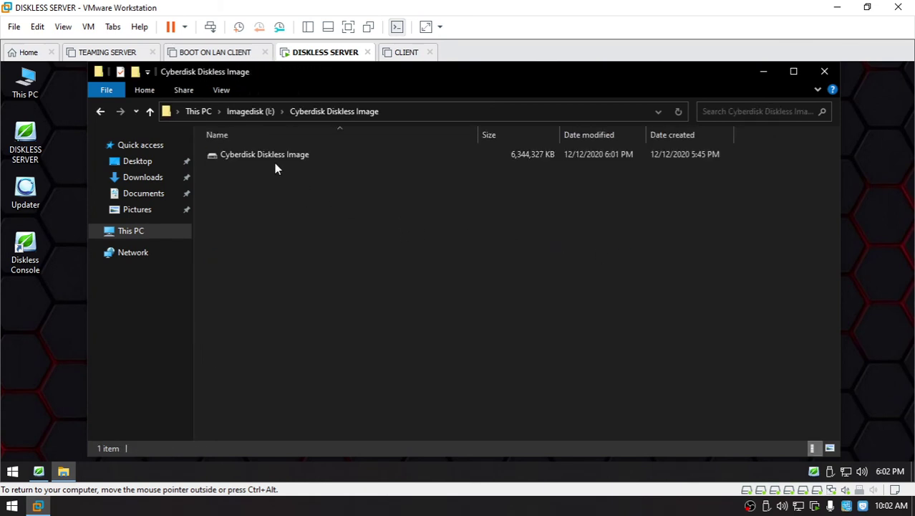
{"action": "right_click", "coordinate": [271, 158]}
{"action": "left_click", "coordinate": [341, 379]}
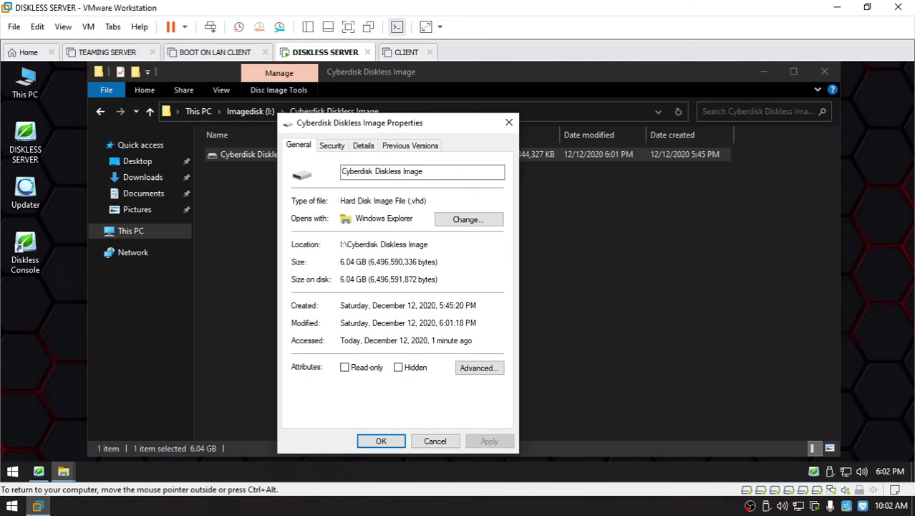
{"action": "left_click", "coordinate": [509, 123]}
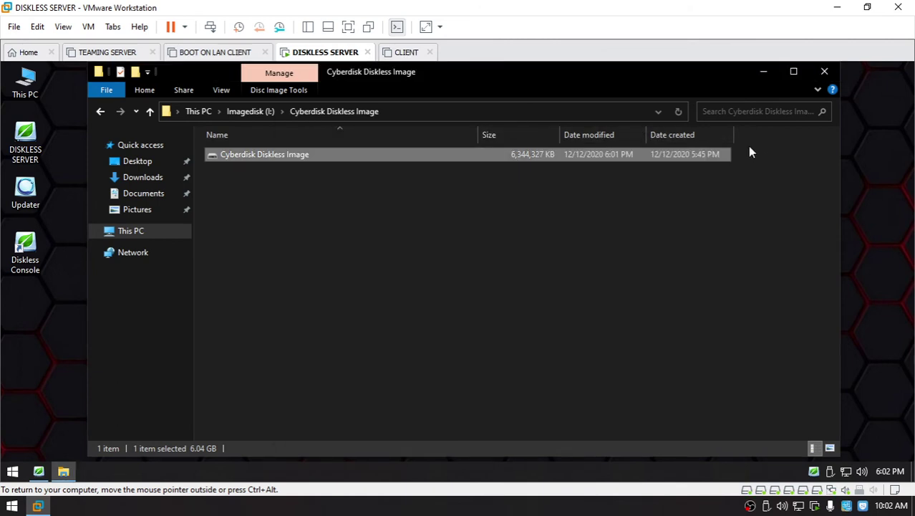
{"action": "left_click", "coordinate": [765, 74]}
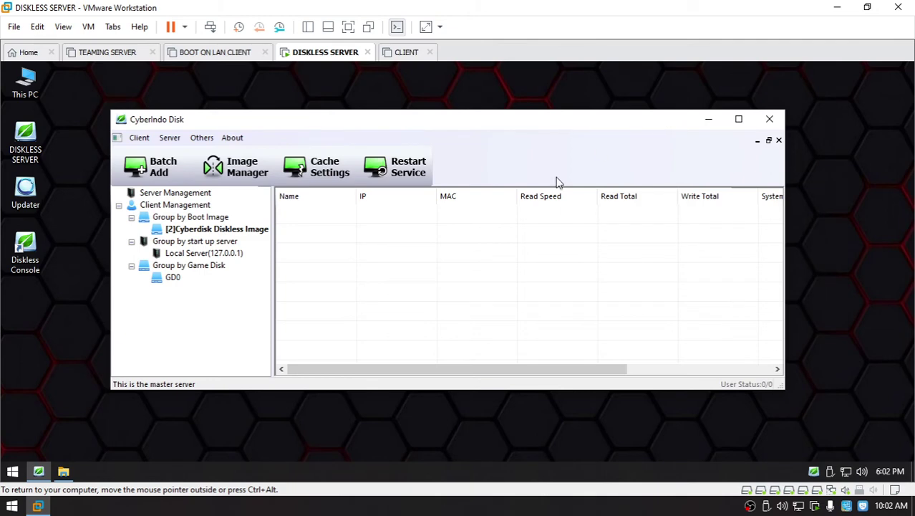
Review the Cyberdisk Diskless Image entry in the Image Manager and close it
{"action": "left_click", "coordinate": [241, 231]}
{"action": "left_click_drag", "start_coordinate": [367, 126], "coordinate": [375, 108]}
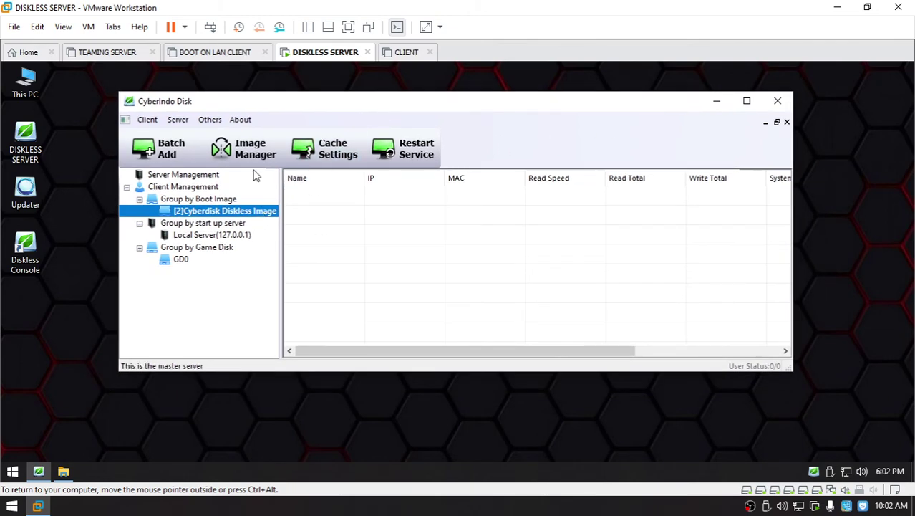
{"action": "left_click", "coordinate": [243, 149]}
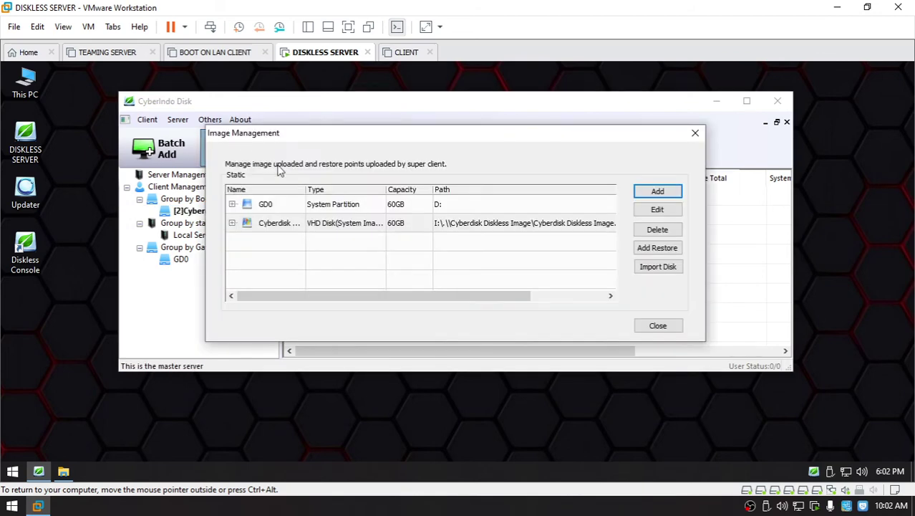
{"action": "left_click", "coordinate": [469, 228]}
{"action": "left_click_drag", "start_coordinate": [447, 293], "coordinate": [355, 298]}
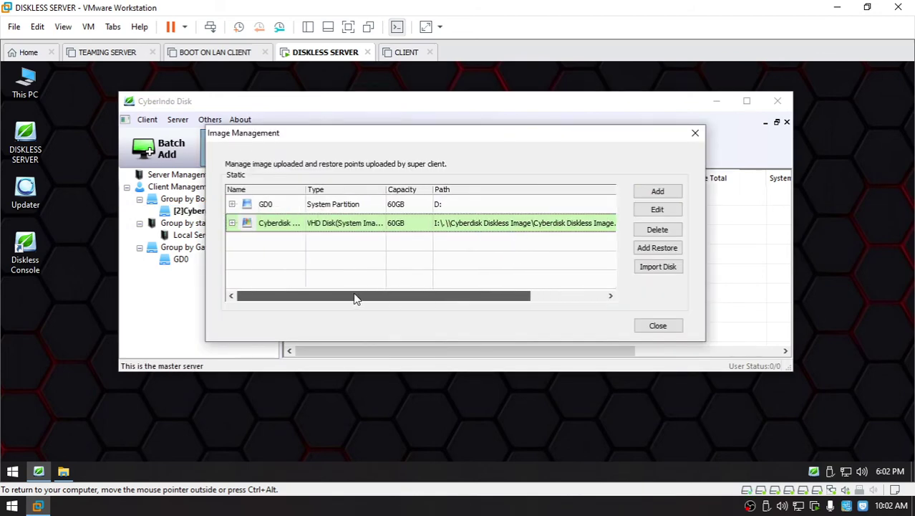
{"action": "left_click", "coordinate": [695, 133]}
Begin a batch client addition under Client Management with the range 1 to 1 and 2 digits in the name
{"action": "left_click", "coordinate": [215, 188]}
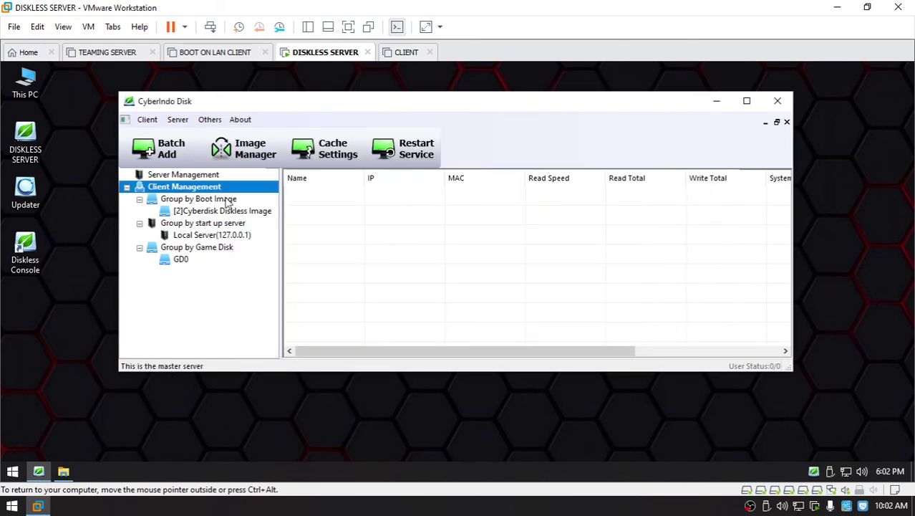
{"action": "left_click", "coordinate": [369, 233]}
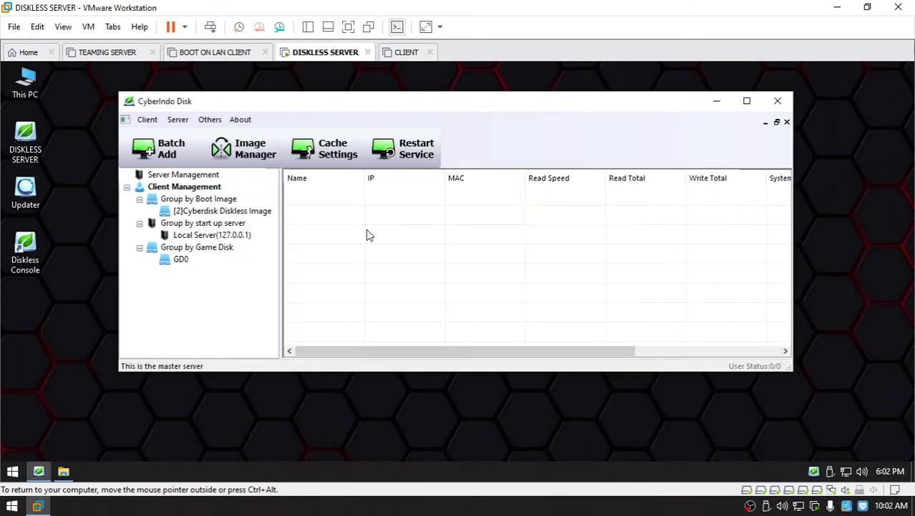
{"action": "left_click", "coordinate": [164, 152]}
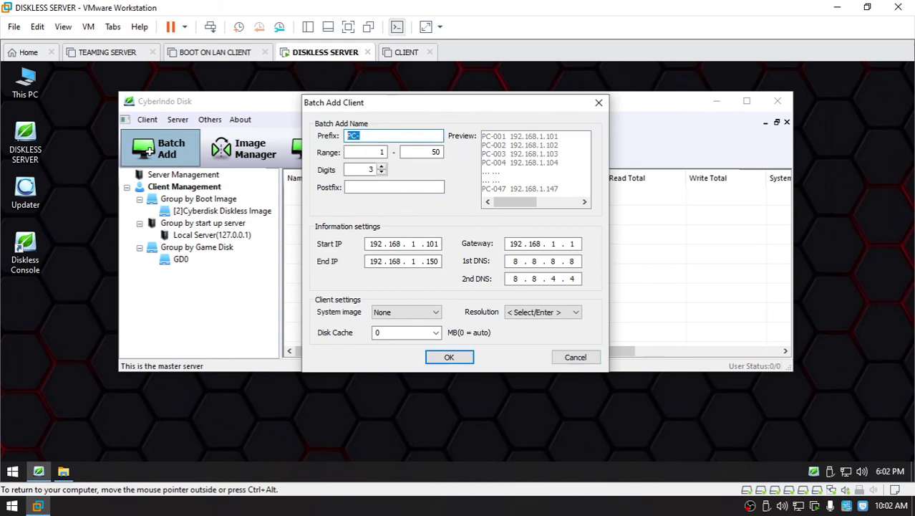
{"action": "left_click", "coordinate": [430, 151]}
{"action": "type", "text": "50"}
{"action": "double_click", "coordinate": [429, 152]}
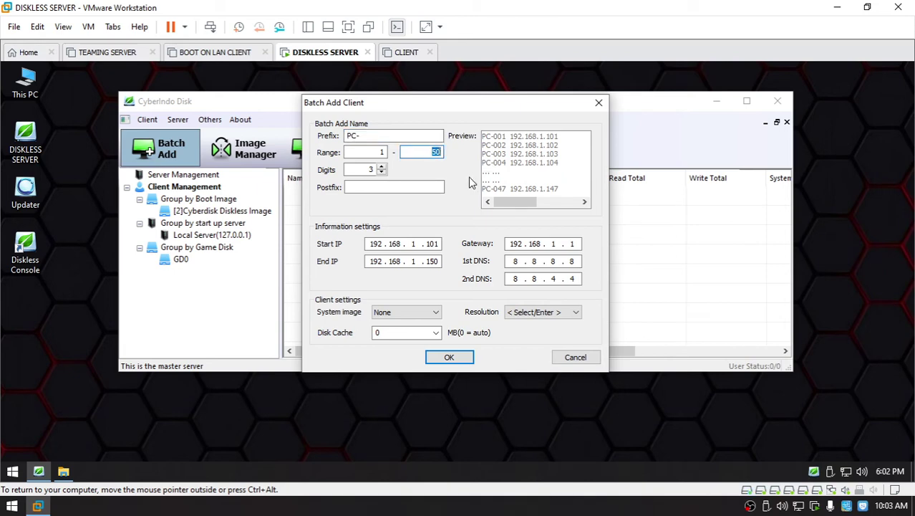
{"action": "type", "text": "1"}
{"action": "left_click", "coordinate": [381, 172]}
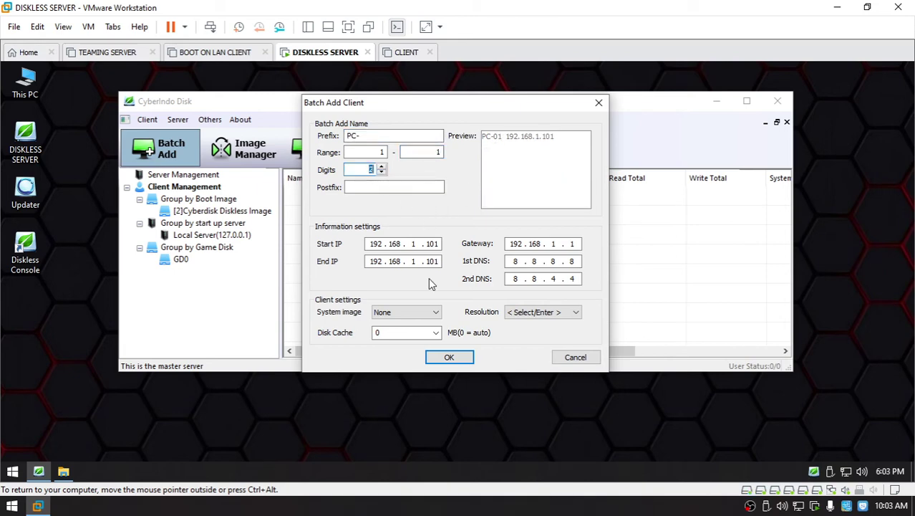
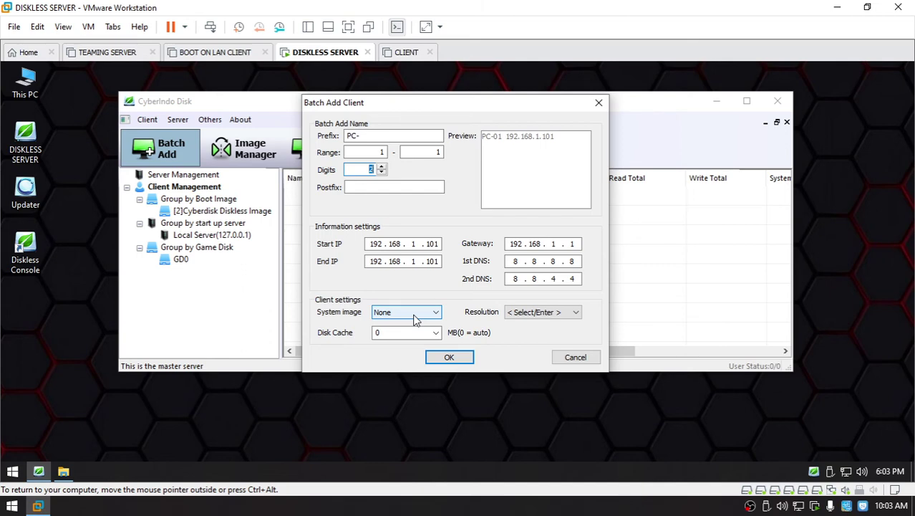
Assign the Cyberdisk Diskless system image and a 512 MB disk cache, keep the resolution unselected, and add the client
{"action": "left_click", "coordinate": [420, 317]}
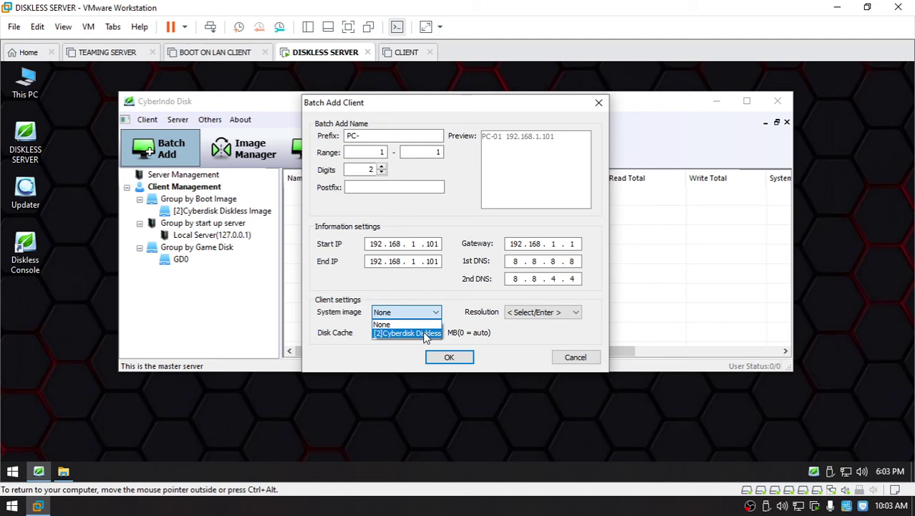
{"action": "left_click", "coordinate": [426, 334]}
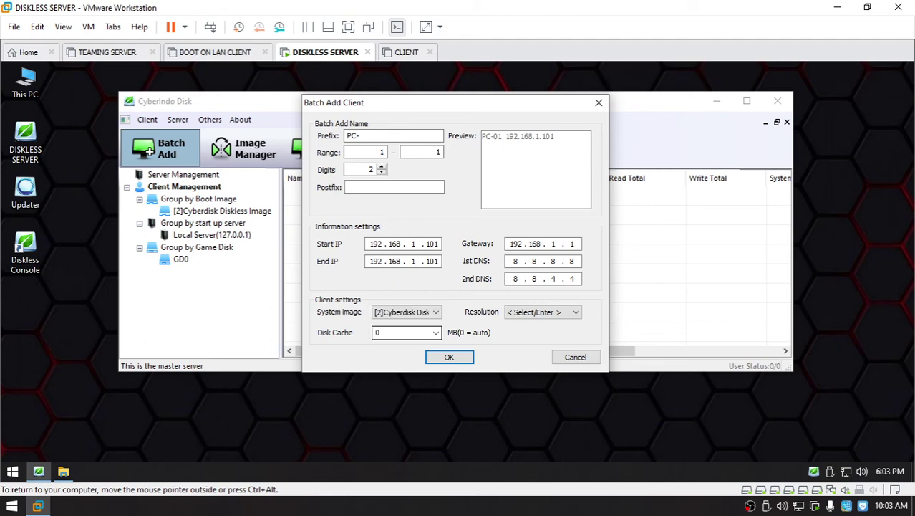
{"action": "left_click", "coordinate": [434, 333]}
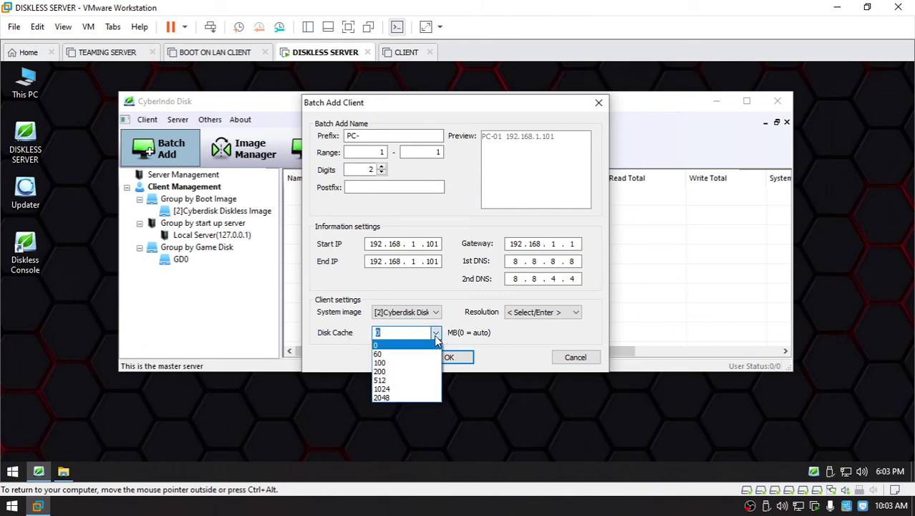
{"action": "left_click", "coordinate": [398, 380]}
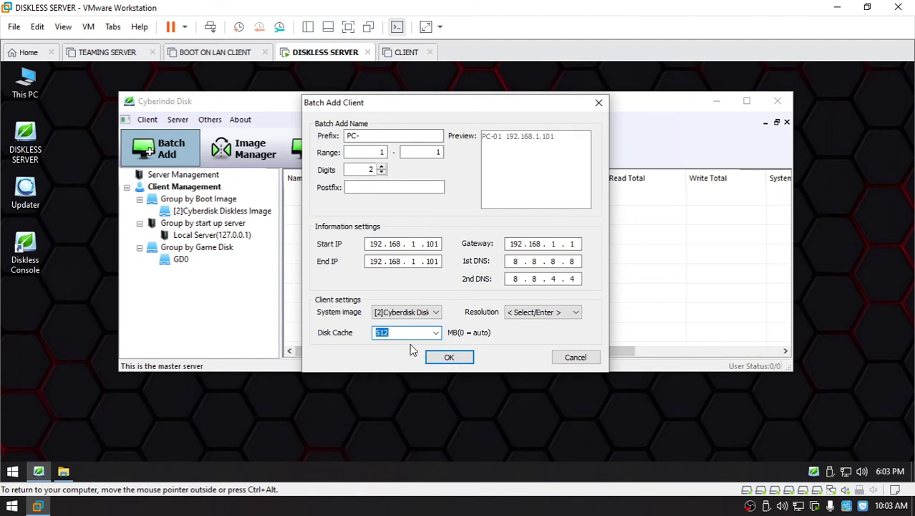
{"action": "left_click", "coordinate": [542, 315]}
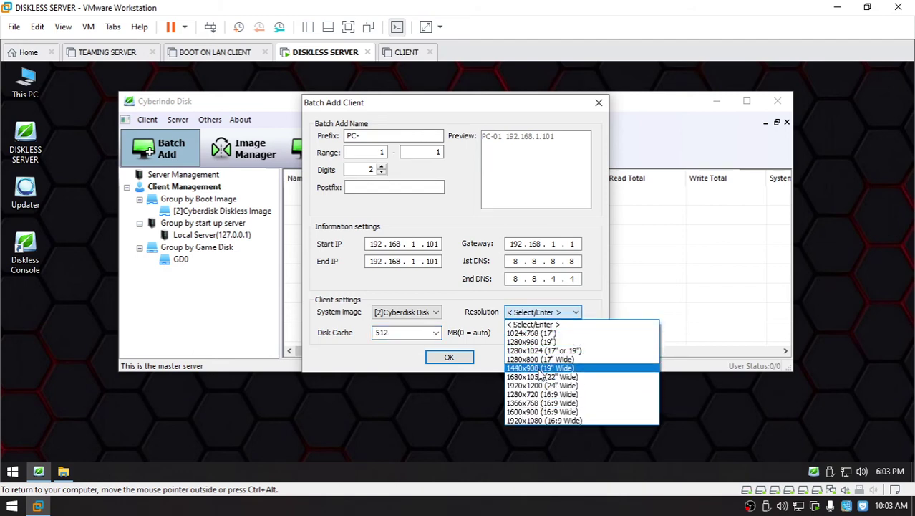
{"action": "left_click", "coordinate": [477, 315]}
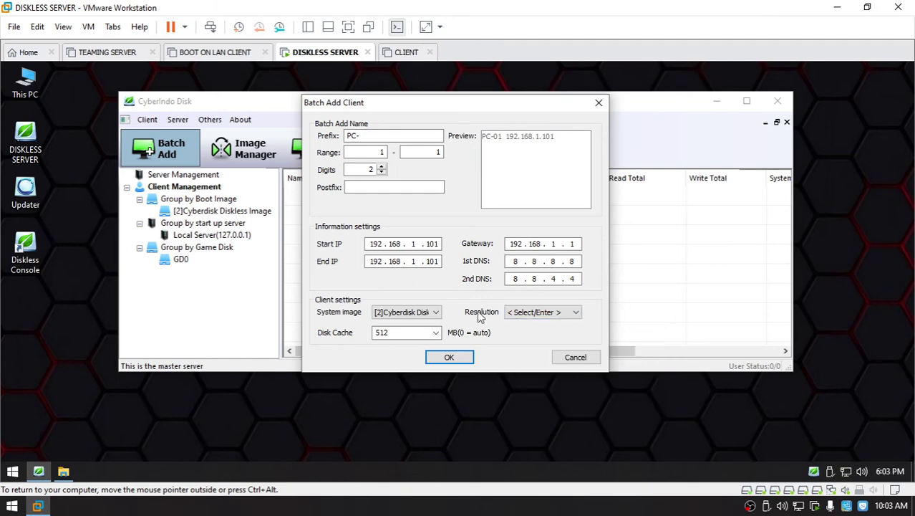
{"action": "left_click", "coordinate": [463, 361]}
Select the PC-01 client and widen the CyberIndo Disk window to check its System Image column
{"action": "left_click", "coordinate": [406, 204]}
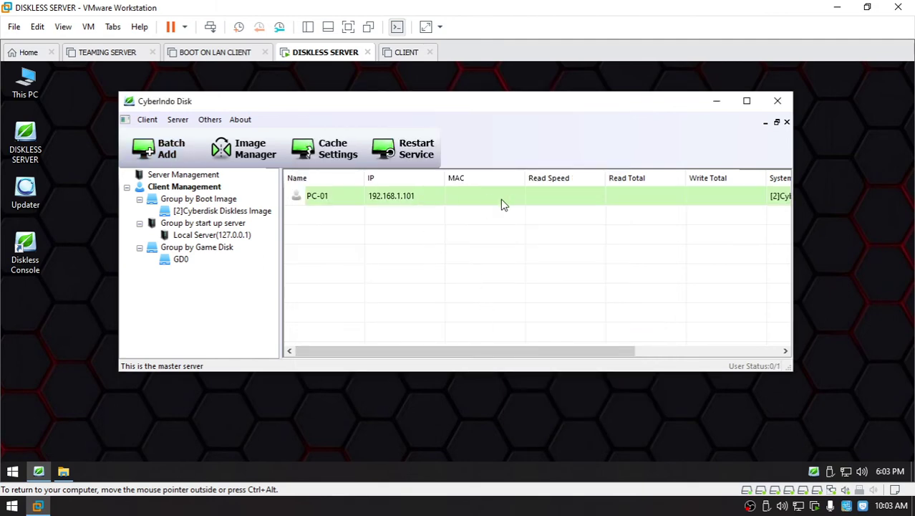
{"action": "left_click_drag", "start_coordinate": [792, 193], "coordinate": [901, 193]}
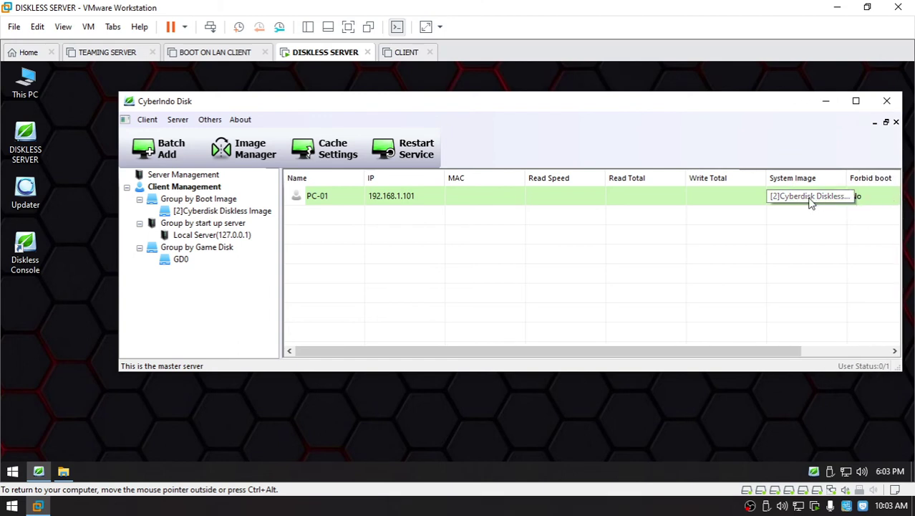
{"action": "left_click_drag", "start_coordinate": [617, 105], "coordinate": [588, 109]}
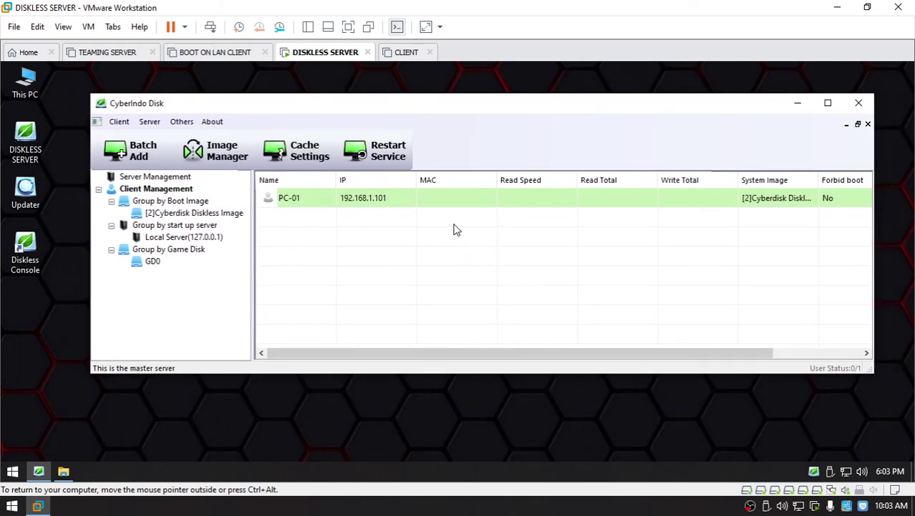
Switch to the BOOT ON LAN CLIENT virtual machine and open Notepad on the host computer
{"action": "left_click", "coordinate": [230, 57]}
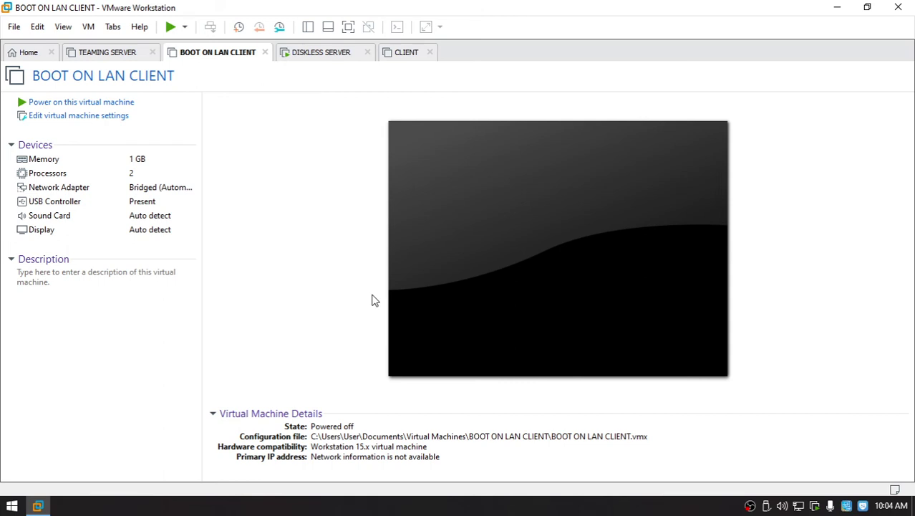
{"action": "key", "text": "super+r"}
{"action": "type", "text": "not"}
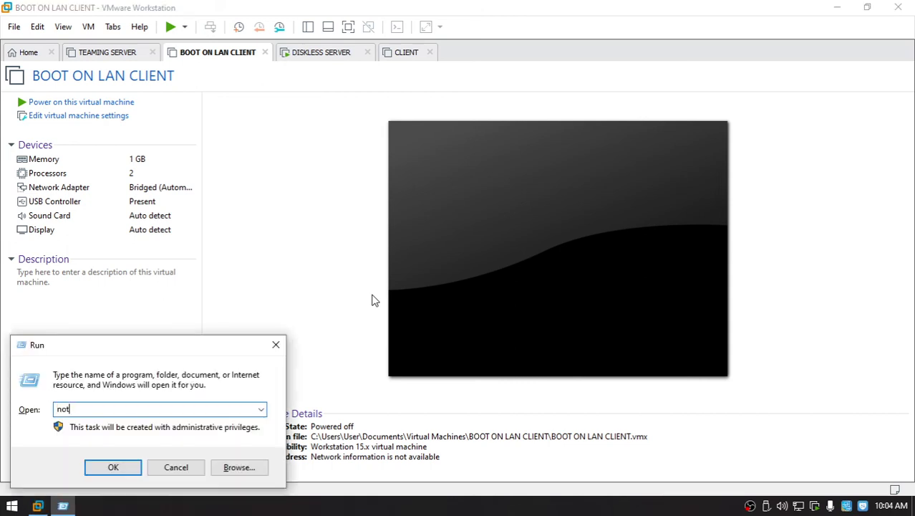
{"action": "key", "text": "Return"}
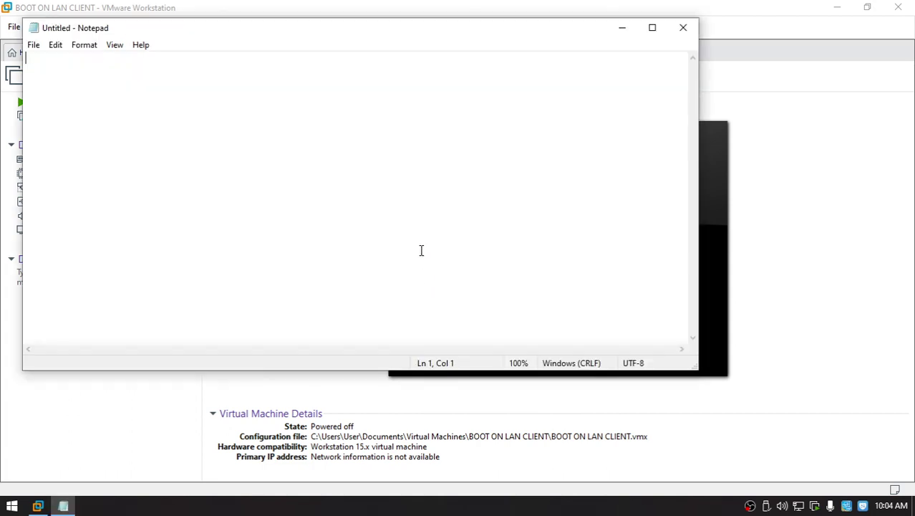
Set the Notepad font to Consolas Bold, size 48
{"action": "left_click", "coordinate": [222, 113]}
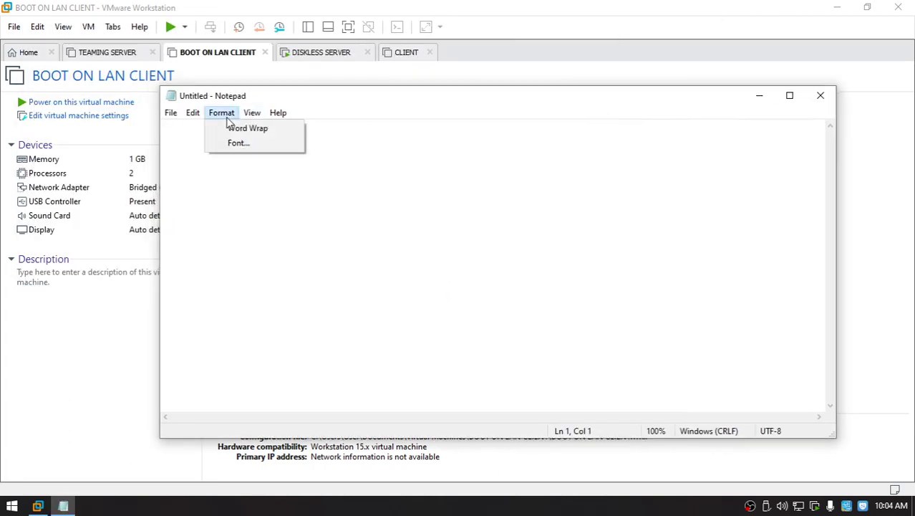
{"action": "left_click", "coordinate": [265, 149]}
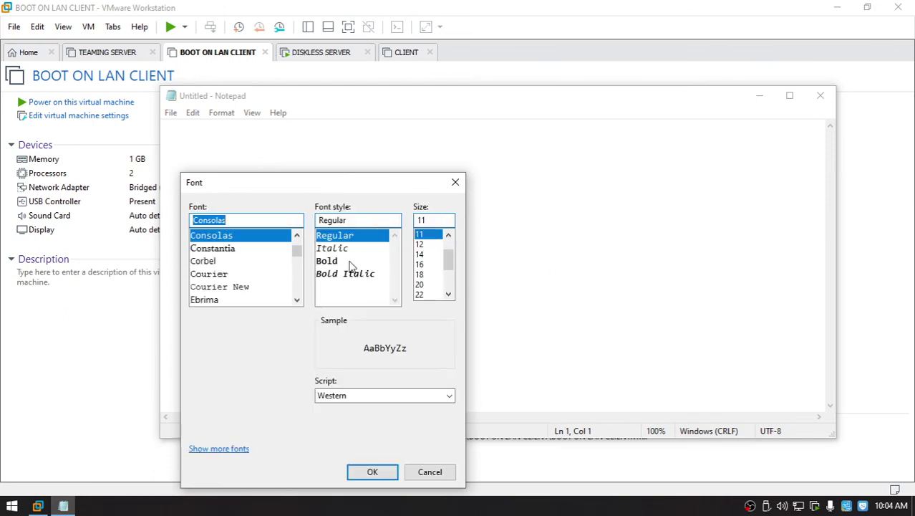
{"action": "left_click", "coordinate": [351, 261]}
{"action": "left_click_drag", "start_coordinate": [447, 266], "coordinate": [447, 283]}
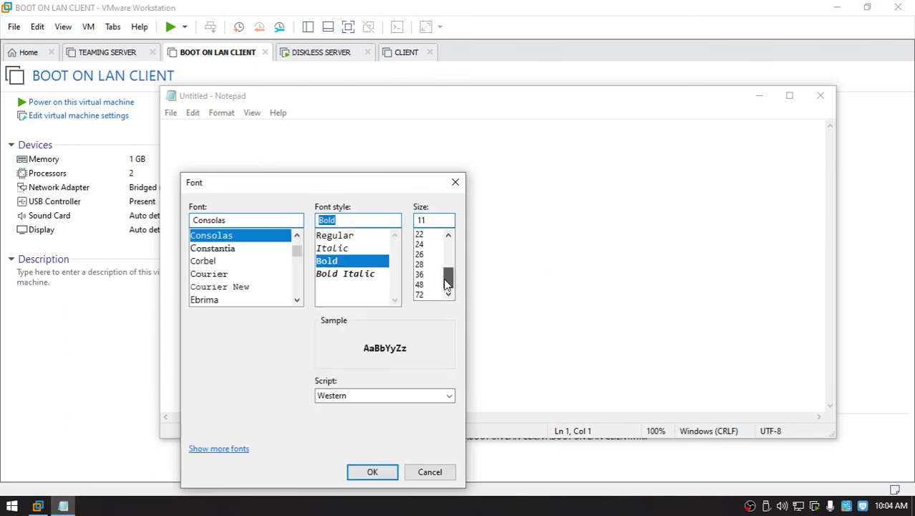
{"action": "left_click", "coordinate": [420, 285]}
{"action": "left_click", "coordinate": [373, 474]}
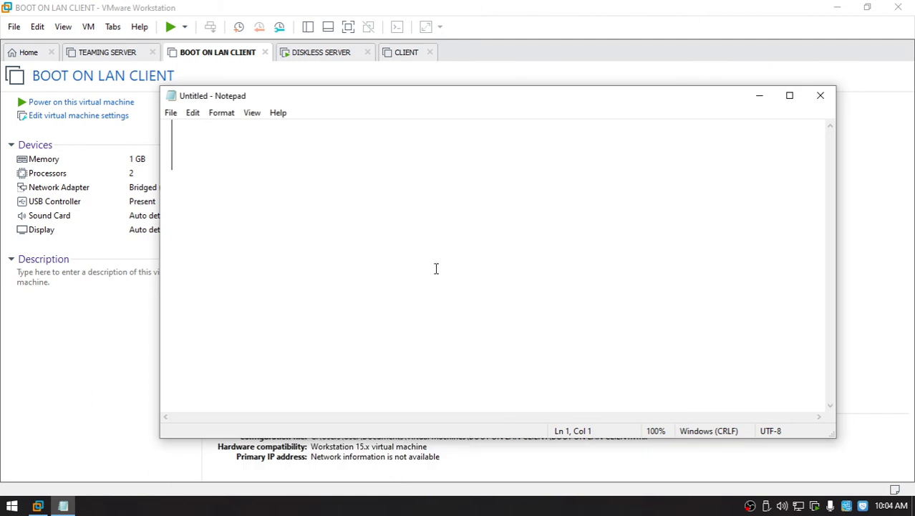
Write the note lines "LAN PXE BOT ROM" and "BOOT ON LAN" in Notepad
{"action": "type", "text": "LAN PX"}
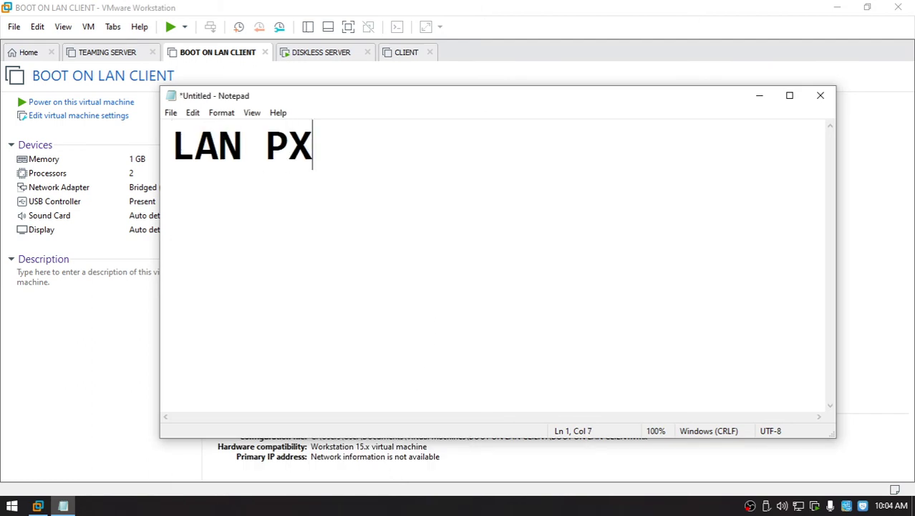
{"action": "type", "text": "E BOR"}
{"action": "key", "text": "BackSpace"}
{"action": "key", "text": "BackSpace"}
{"action": "type", "text": "T"}
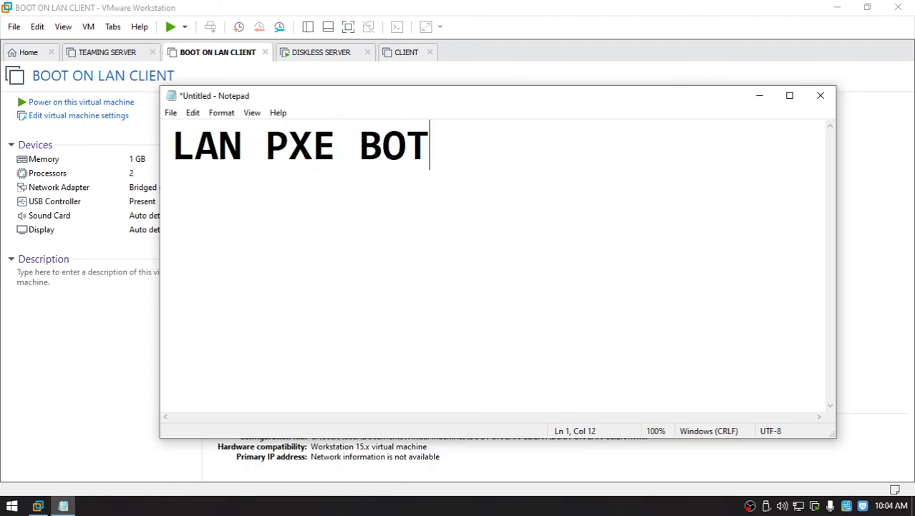
{"action": "type", "text": " ROM"}
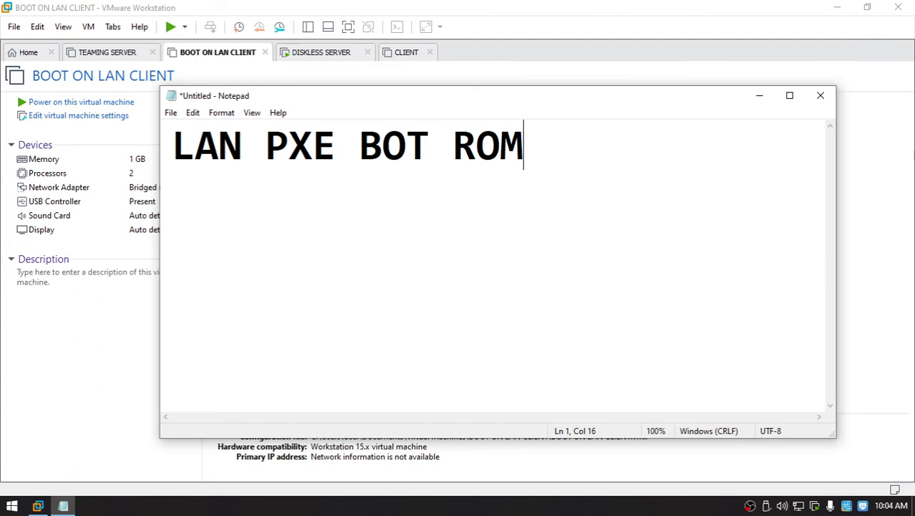
{"action": "key", "text": "Return"}
{"action": "type", "text": "BOOT"}
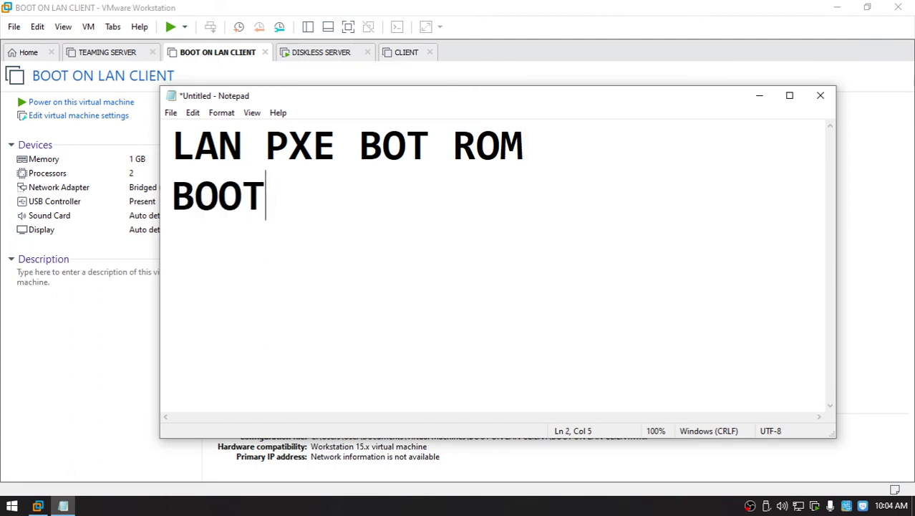
{"action": "type", "text": " ON LAN"}
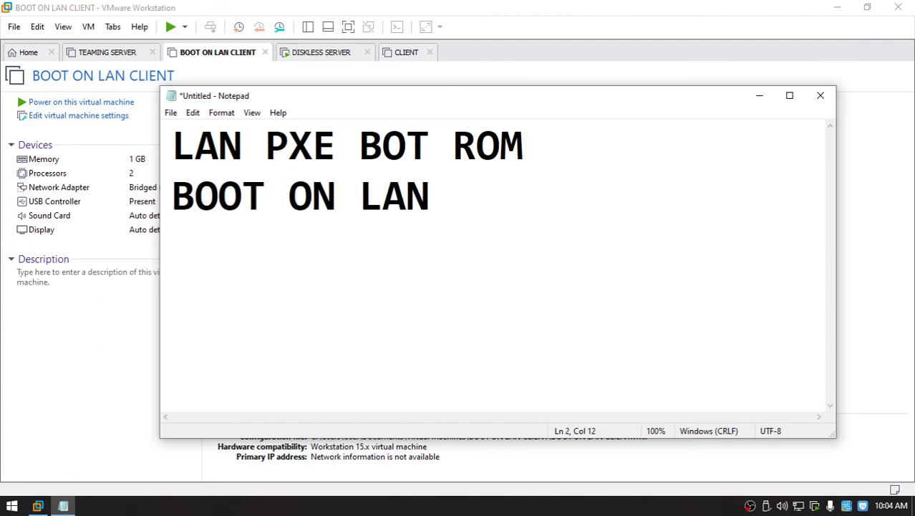
Add a "BOOT PRIORITY" heading after a blank line, with "-First Boot Lan Card" beneath it
{"action": "key", "text": "Return"}
{"action": "key", "text": "Return"}
{"action": "type", "text": "BOO"}
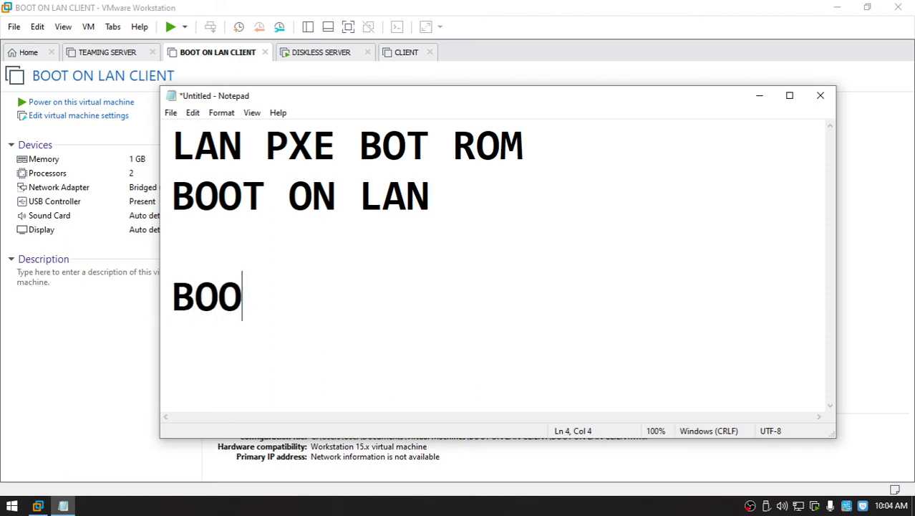
{"action": "type", "text": "T PRIORITY"}
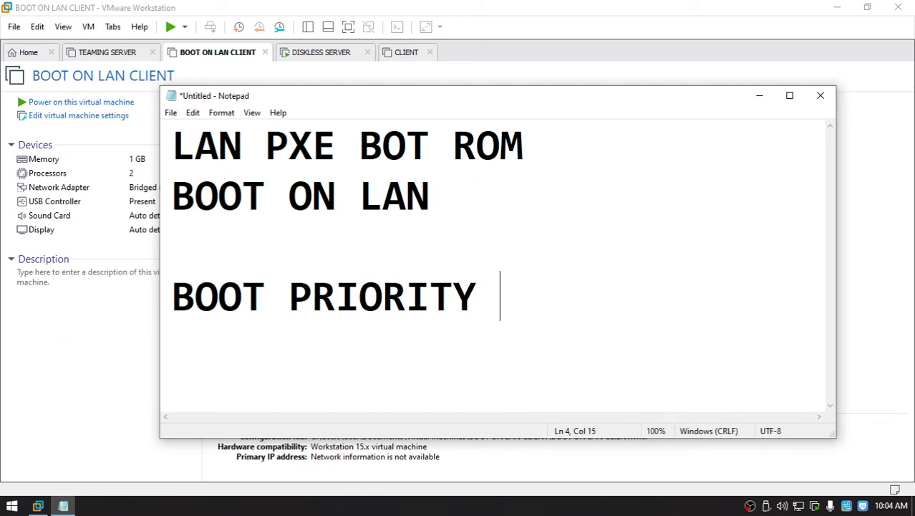
{"action": "key", "text": "Return"}
{"action": "type", "text": "-First"}
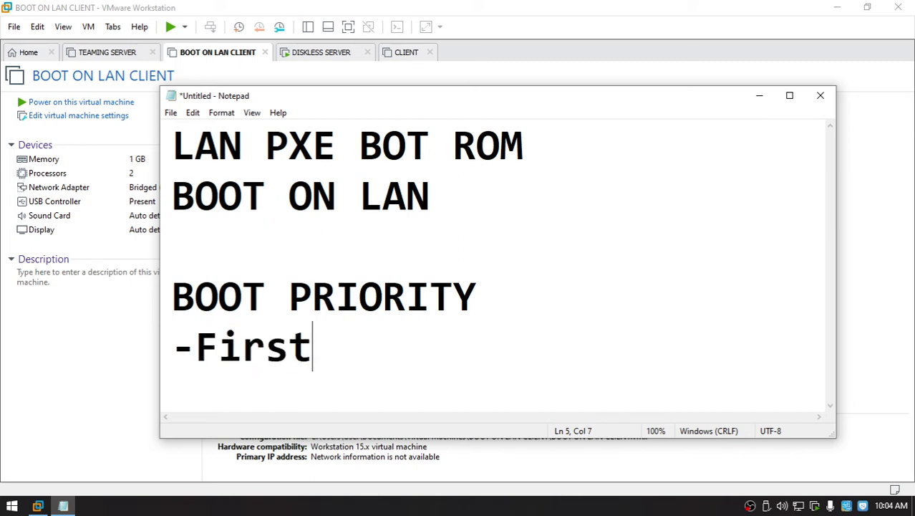
{"action": "type", "text": " Boot Lan Card"}
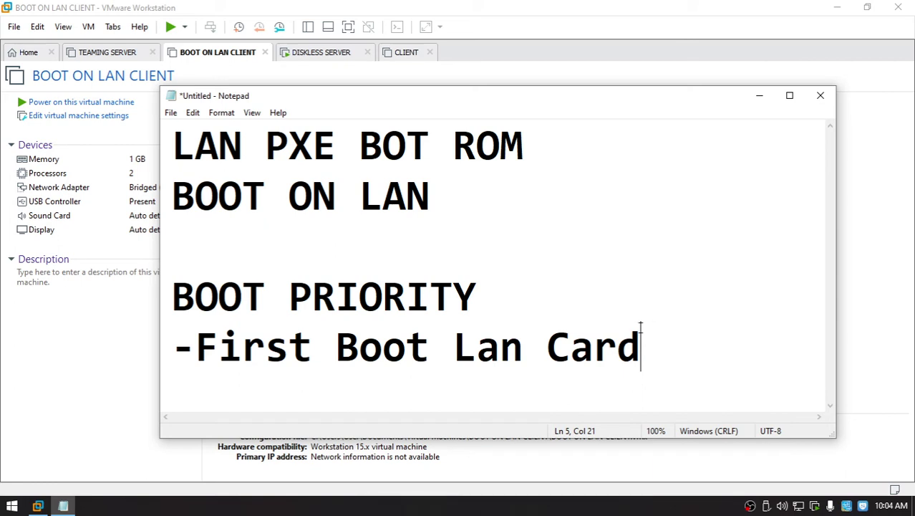
Add the line "ENABLE - SAVE" after a blank line and enlarge the Notepad window
{"action": "key", "text": "Return"}
{"action": "key", "text": "Return"}
{"action": "type", "text": "ENABL"}
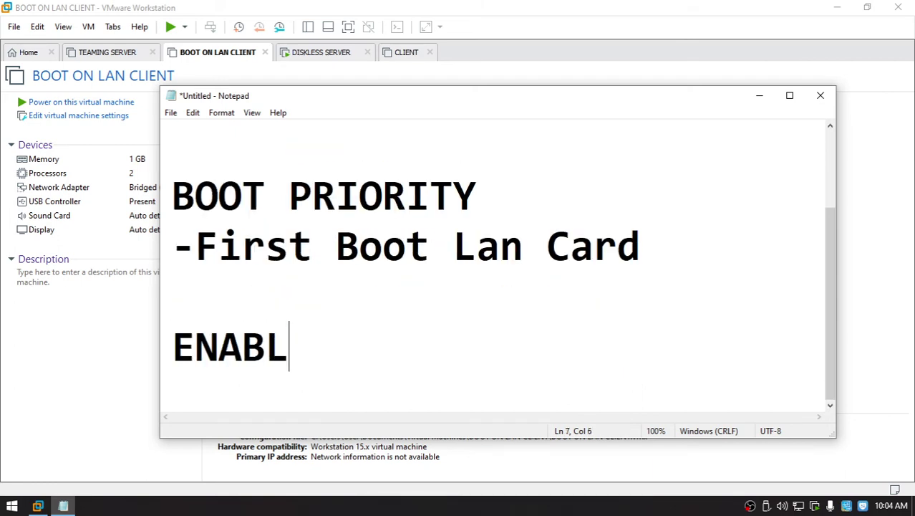
{"action": "type", "text": "E"}
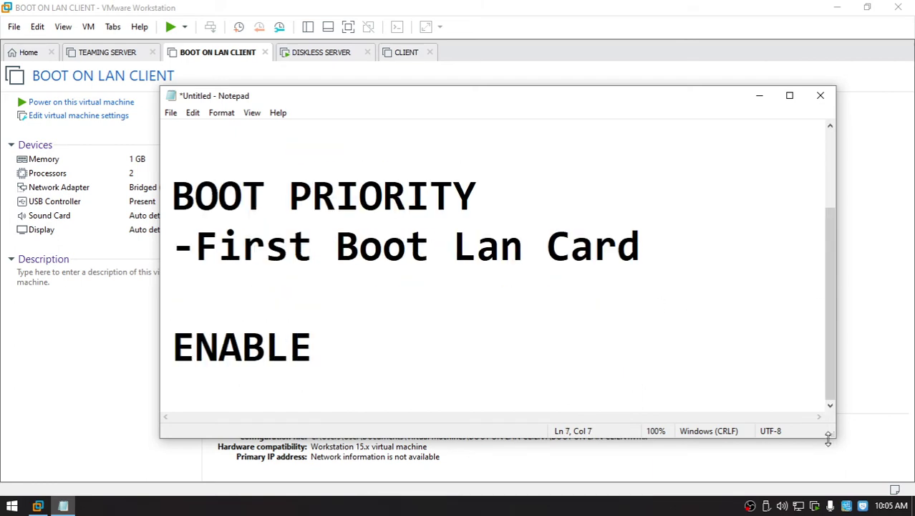
{"action": "left_click_drag", "start_coordinate": [829, 437], "coordinate": [853, 469]}
{"action": "scroll", "coordinate": [849, 339], "scroll_direction": "up", "scroll_amount": 1}
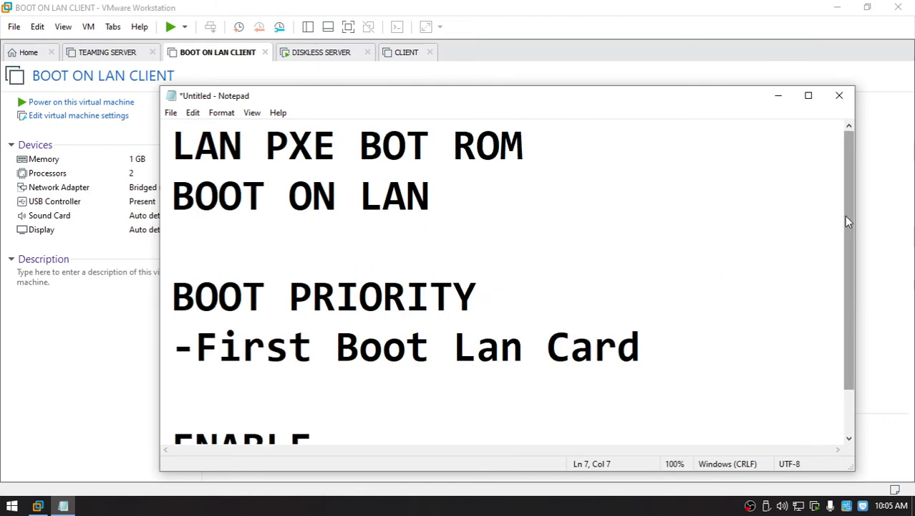
{"action": "left_click_drag", "start_coordinate": [846, 215], "coordinate": [708, 221]}
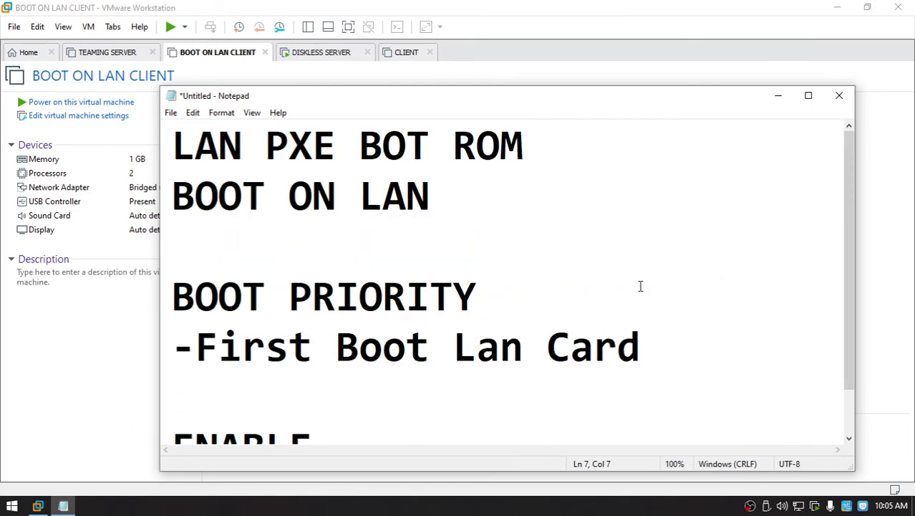
{"action": "left_click_drag", "start_coordinate": [850, 213], "coordinate": [832, 268]}
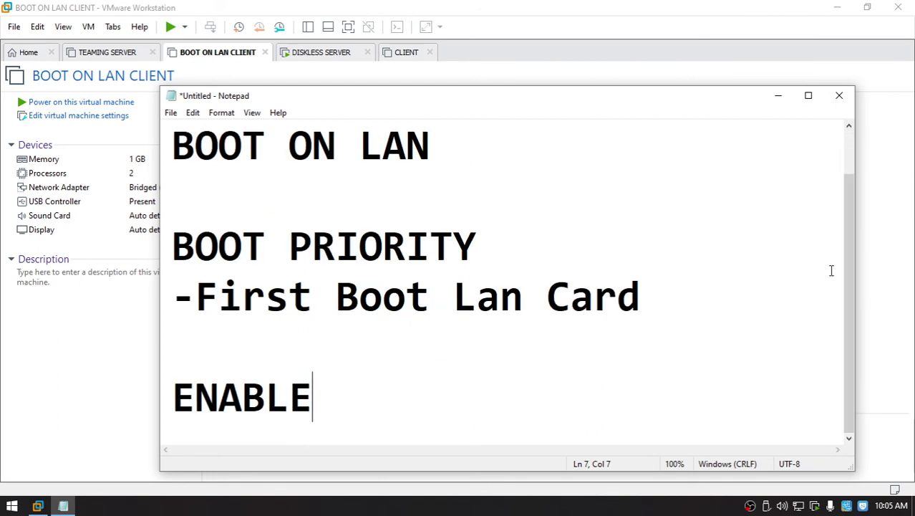
{"action": "type", "text": "- SAVE"}
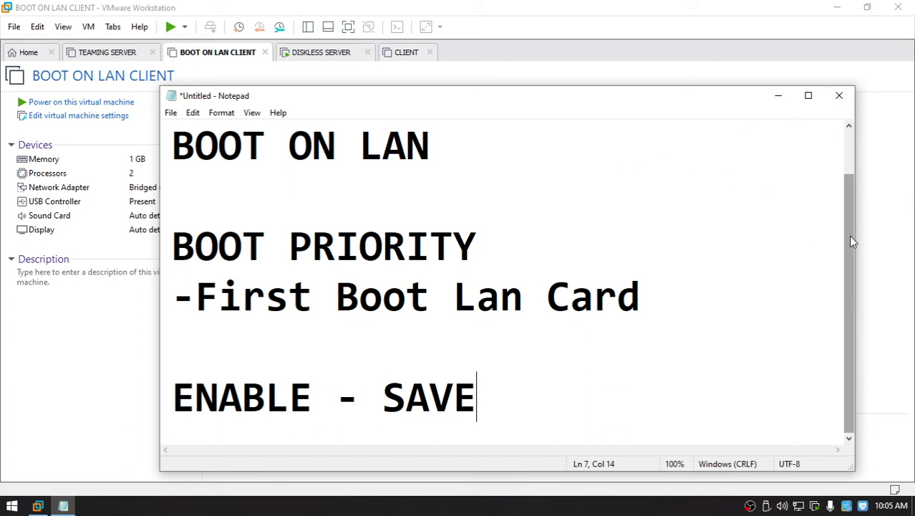
Review the boot notes from the "LAN PXE BOT ROM" line through the boot priority, and minimize Notepad
{"action": "scroll", "coordinate": [848, 235], "scroll_direction": "up", "scroll_amount": 1}
{"action": "left_click", "coordinate": [589, 143]}
{"action": "left_click", "coordinate": [410, 143], "text": "shift"}
{"action": "key", "text": "shift+Left"}
{"action": "key", "text": "shift+Left"}
{"action": "key", "text": "shift+Left"}
{"action": "key", "text": "shift+Left"}
{"action": "key", "text": "shift+Left"}
{"action": "key", "text": "shift+Left"}
{"action": "key", "text": "shift+Left"}
{"action": "key", "text": "shift+Left"}
{"action": "key", "text": "shift+Left"}
{"action": "key", "text": "shift+Left"}
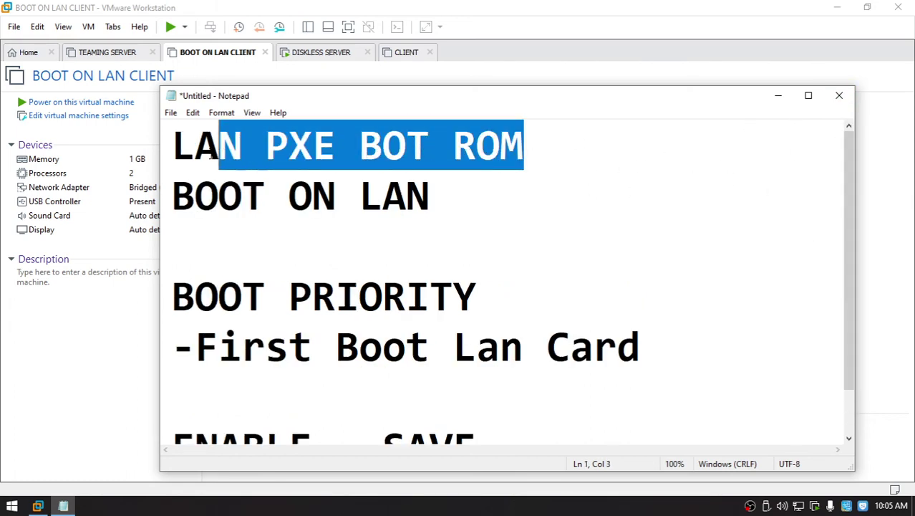
{"action": "left_click", "coordinate": [706, 213]}
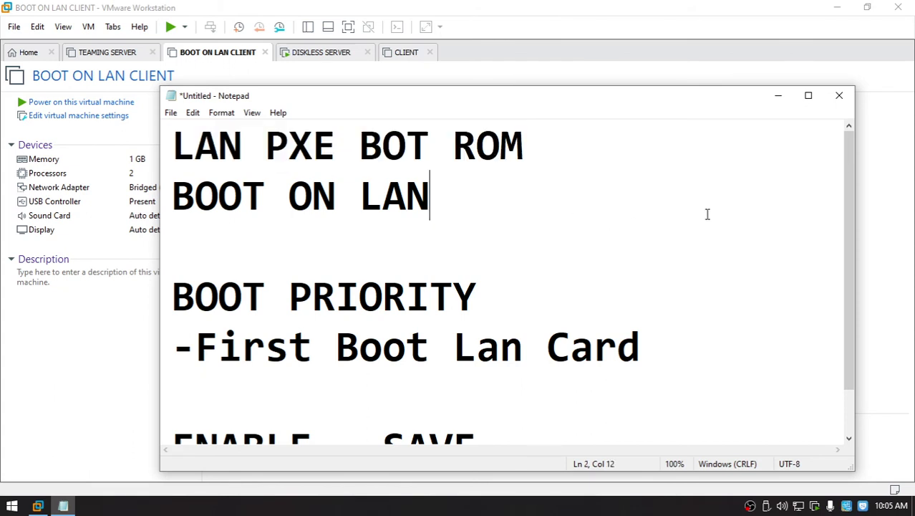
{"action": "left_click", "coordinate": [715, 345]}
{"action": "left_click", "coordinate": [778, 96]}
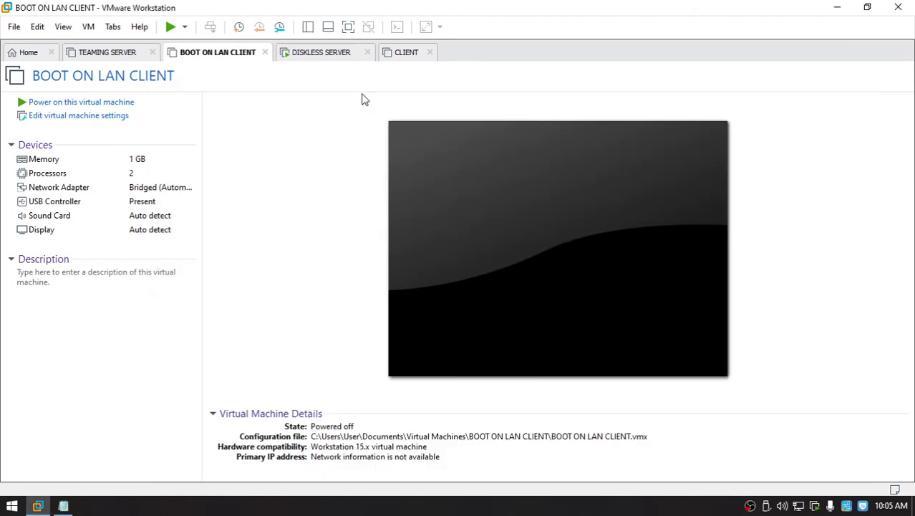
Check the PC-01 entry on DISKLESS SERVER and the BOOT ON LAN CLIENT machine's network adapter and processor settings
{"action": "left_click", "coordinate": [333, 54]}
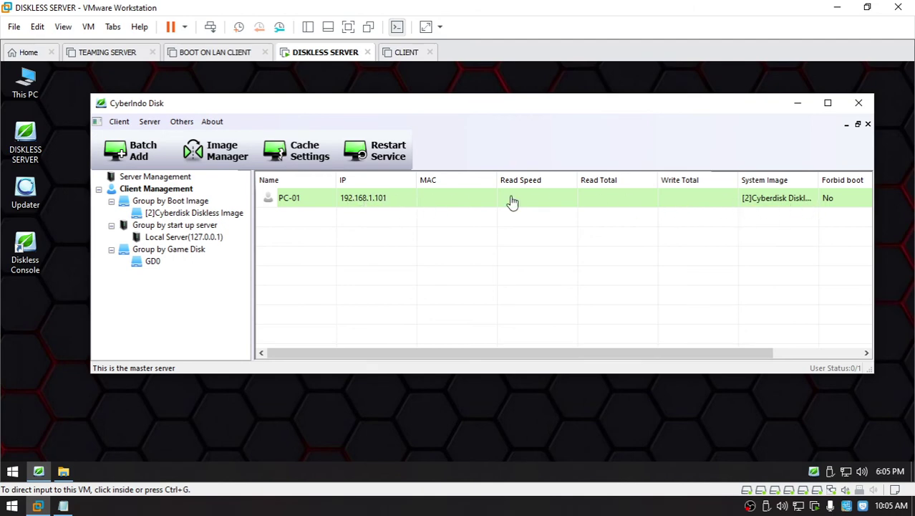
{"action": "left_click", "coordinate": [231, 222]}
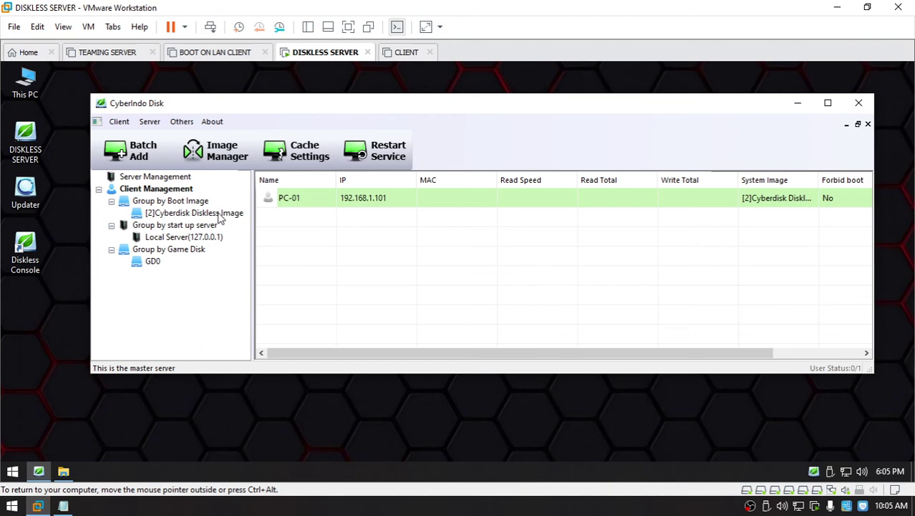
{"action": "left_click", "coordinate": [213, 52]}
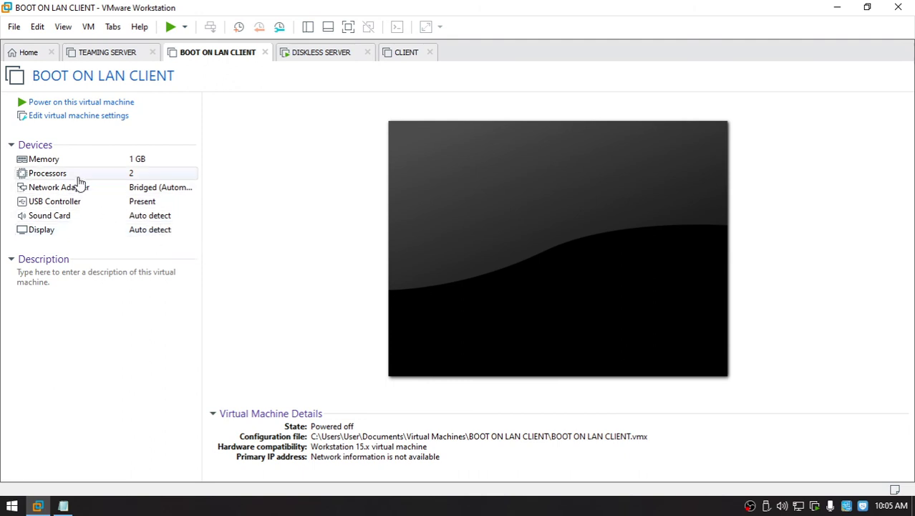
{"action": "double_click", "coordinate": [122, 188]}
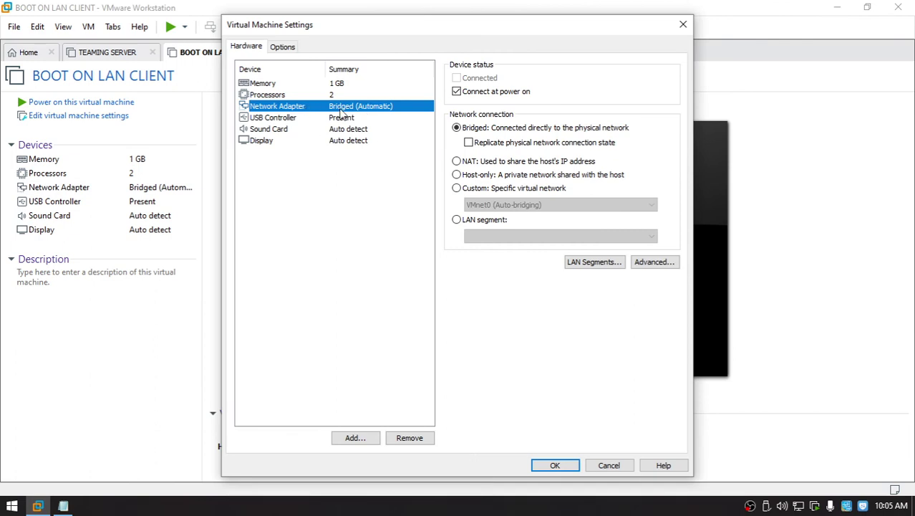
{"action": "left_click", "coordinate": [307, 94]}
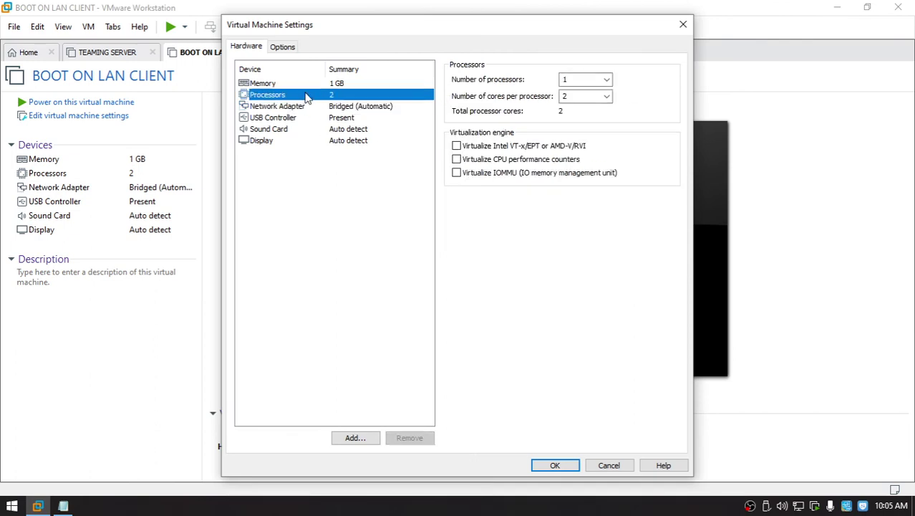
{"action": "left_click", "coordinate": [684, 27]}
Power on the BOOT ON LAN CLIENT machine and register it as PC-01 with IP 192.168.1.101
{"action": "left_click", "coordinate": [170, 27]}
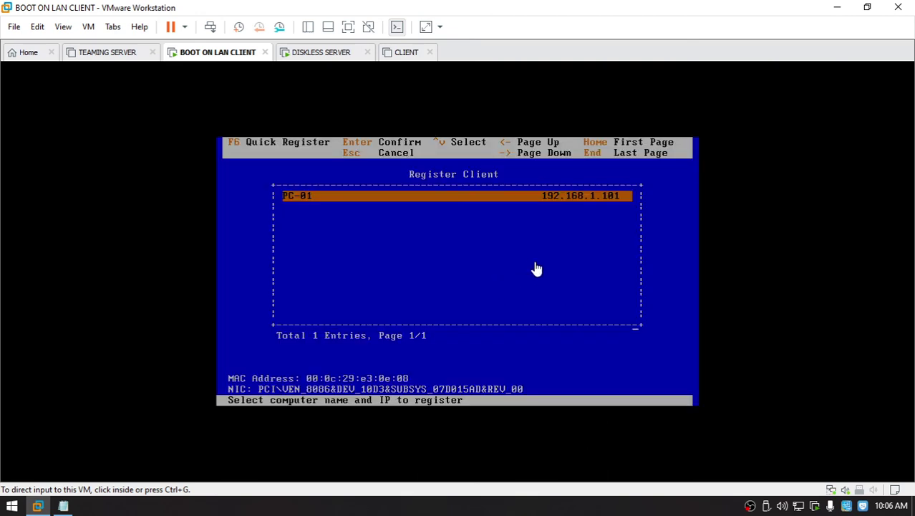
{"action": "left_click", "coordinate": [523, 246]}
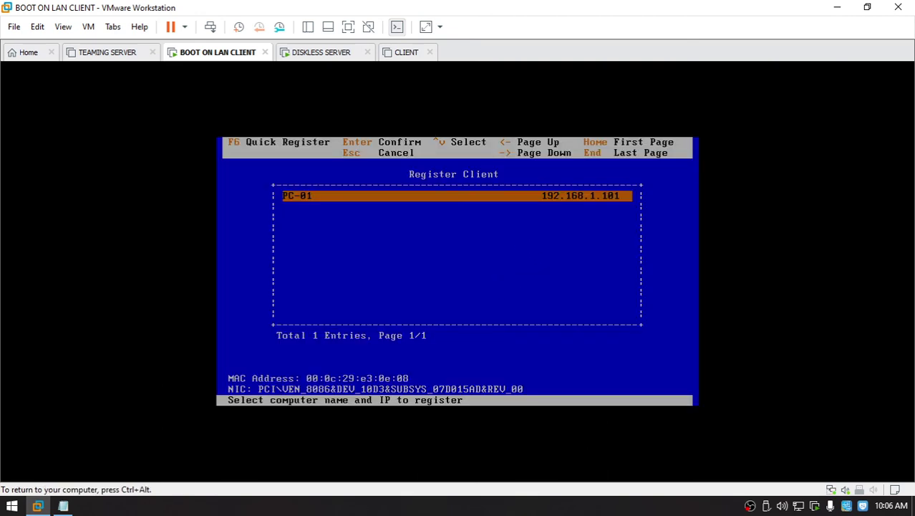
{"action": "key", "text": "ctrl+alt"}
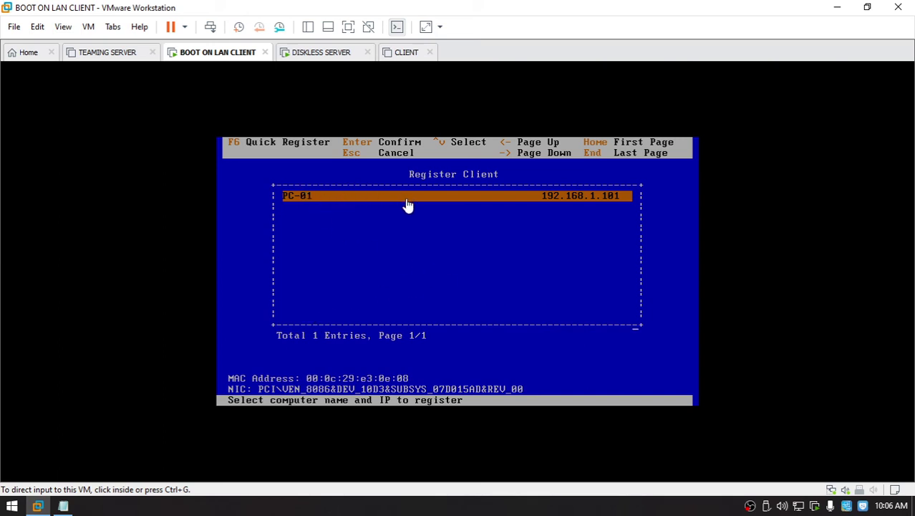
{"action": "left_click", "coordinate": [503, 206]}
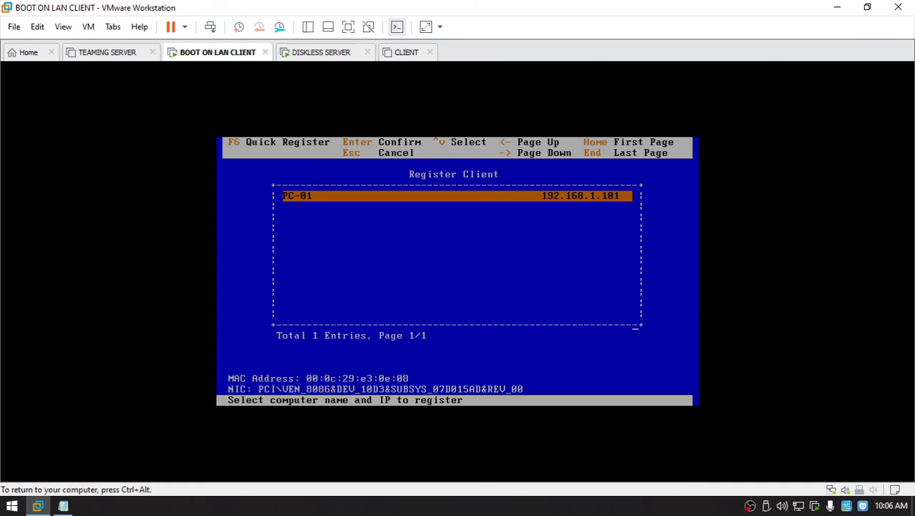
{"action": "key", "text": "Return"}
{"action": "key", "text": "Return"}
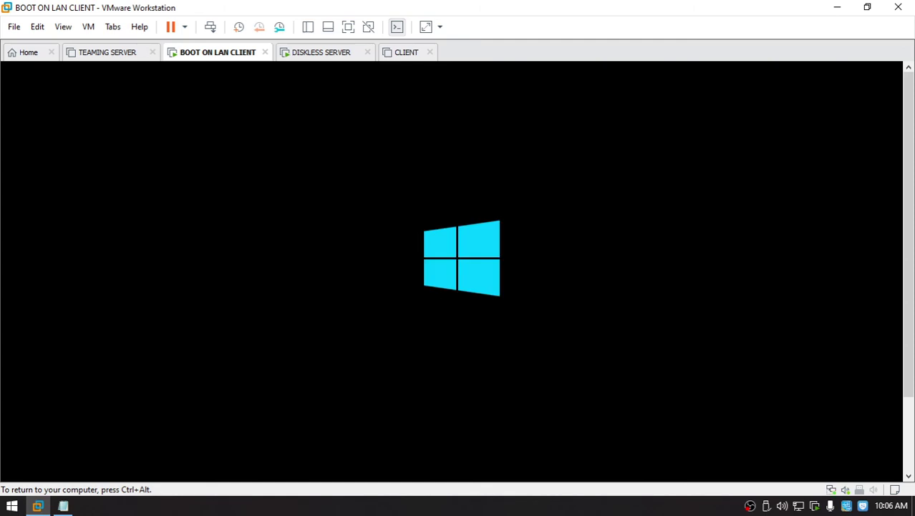
Power off the BOOT ON LAN CLIENT machine and check PC-01's status in the DISKLESS SERVER client list
{"action": "key", "text": "ctrl+alt"}
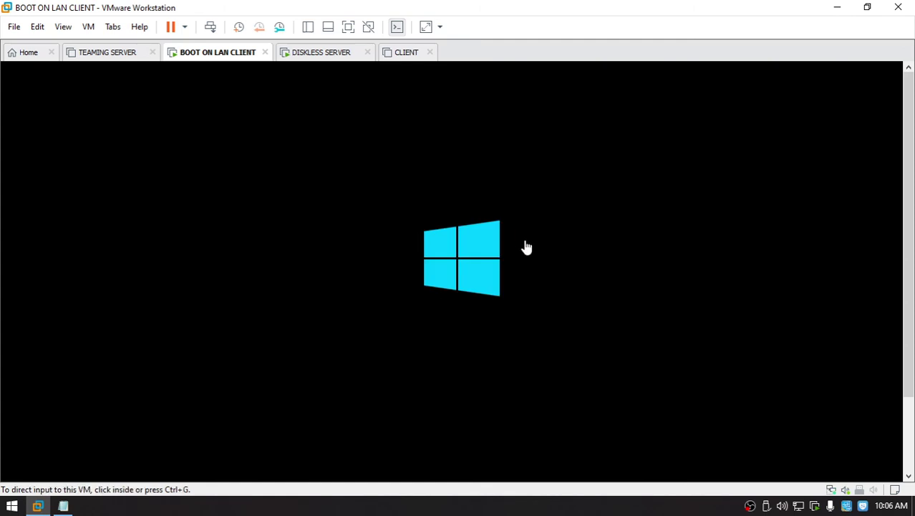
{"action": "left_click", "coordinate": [184, 29]}
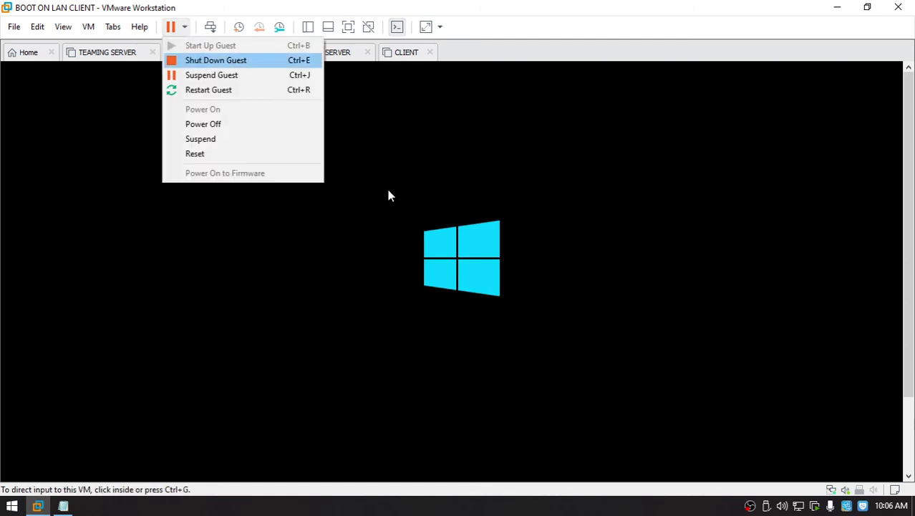
{"action": "left_click", "coordinate": [203, 124]}
{"action": "left_click", "coordinate": [340, 54]}
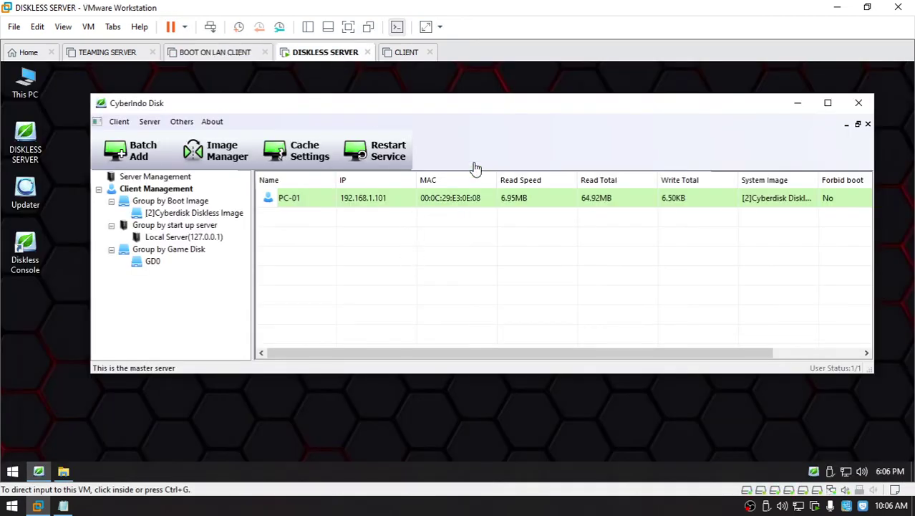
{"action": "left_click", "coordinate": [471, 127]}
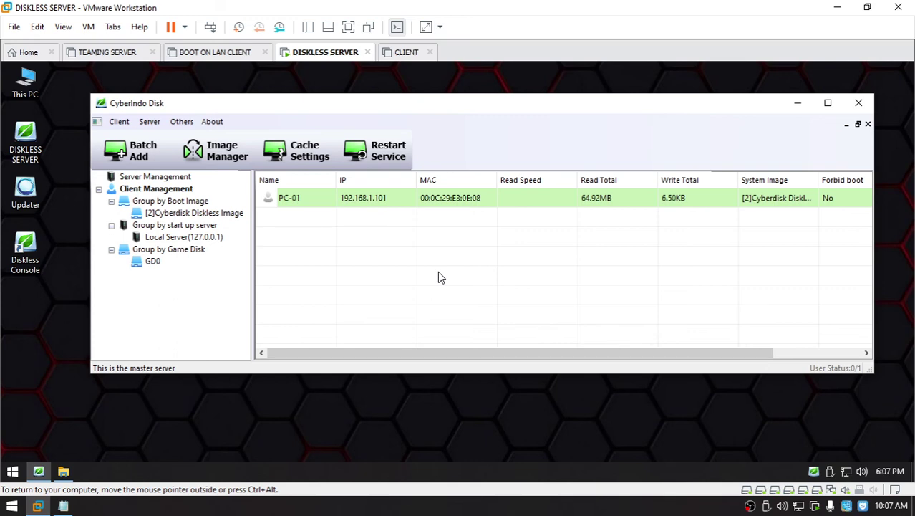
Open the CCBoot-Image-Test folder on Imagedisk (I:) in File Explorer and select the CCBoot-Image-Test disk image
{"action": "left_click", "coordinate": [31, 82]}
{"action": "double_click", "coordinate": [30, 83]}
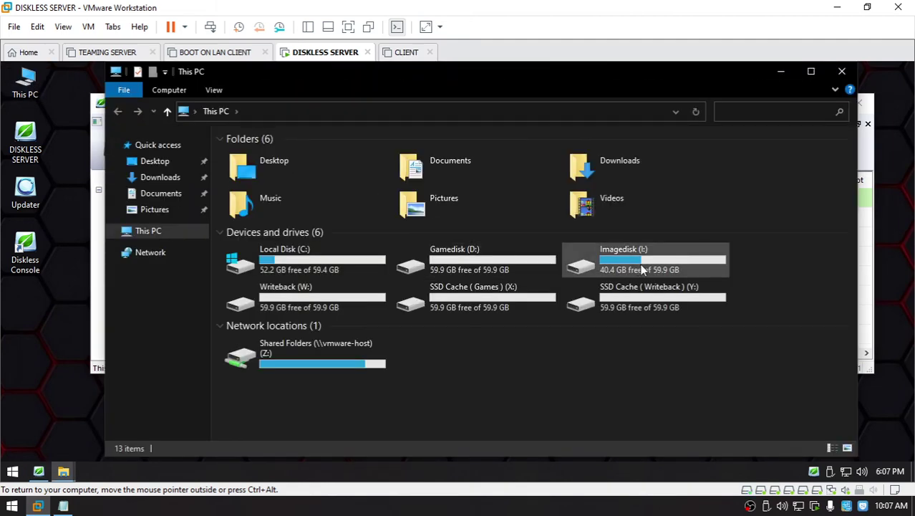
{"action": "double_click", "coordinate": [644, 266]}
{"action": "double_click", "coordinate": [297, 154]}
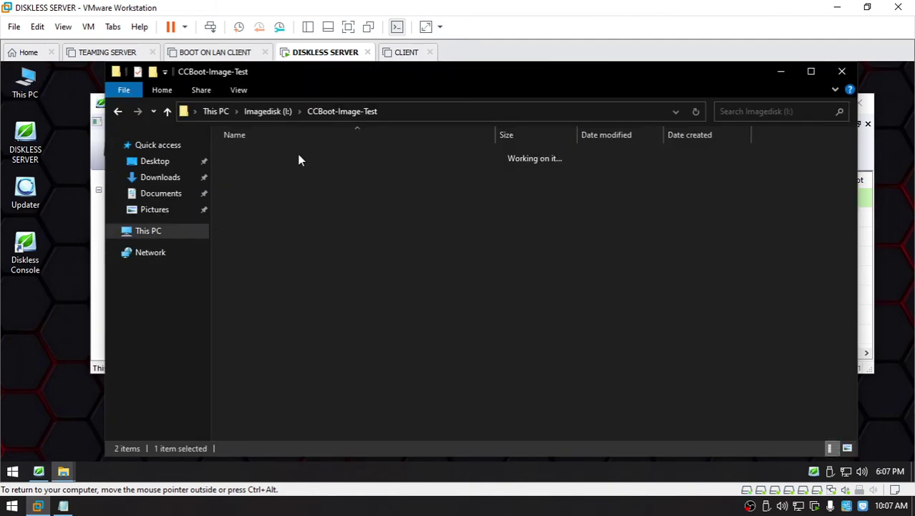
{"action": "left_click", "coordinate": [294, 156]}
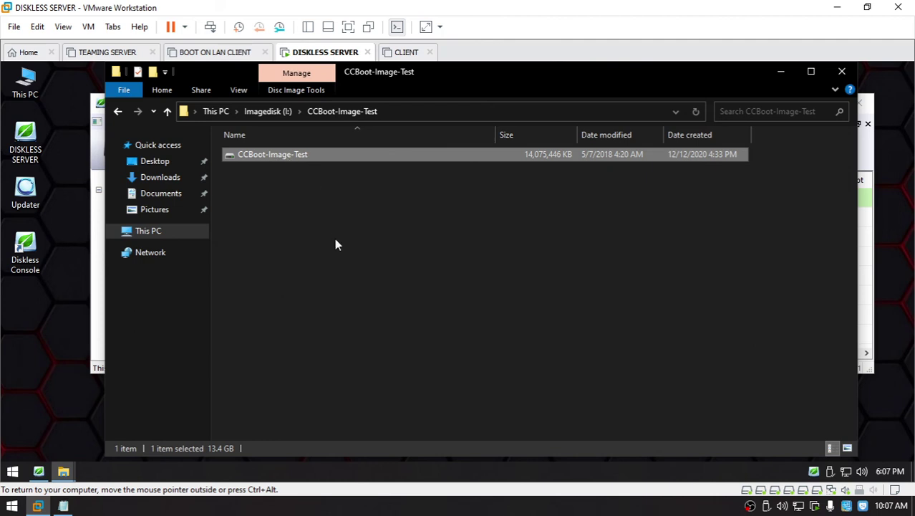
Review the CCBoot-Image-Test folder and its disk image on Imagedisk (I:), and close File Explorer to return to the CyberIndo Disk console
{"action": "left_click", "coordinate": [117, 111]}
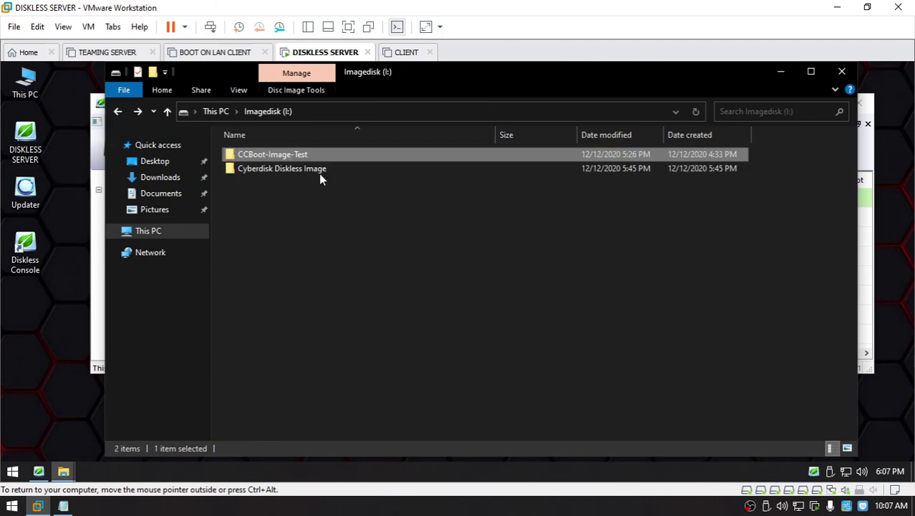
{"action": "left_click", "coordinate": [148, 230]}
{"action": "double_click", "coordinate": [602, 247]}
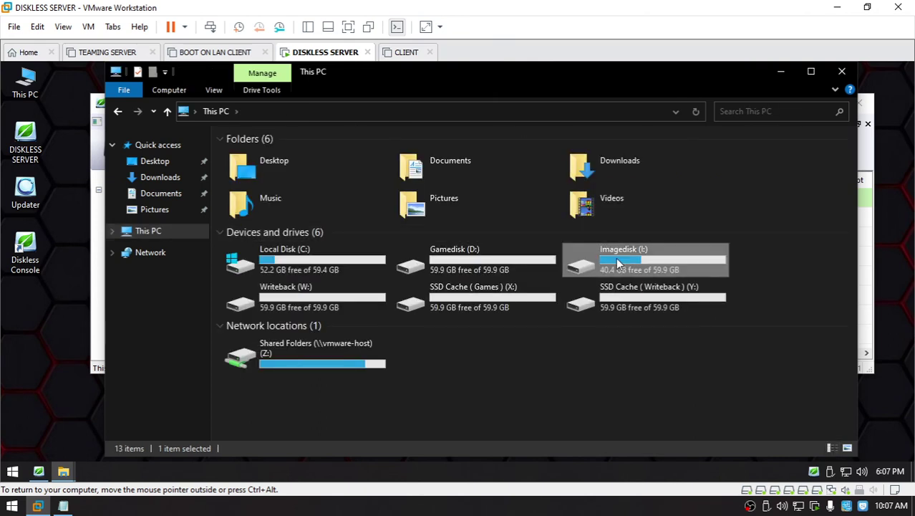
{"action": "left_click", "coordinate": [279, 156]}
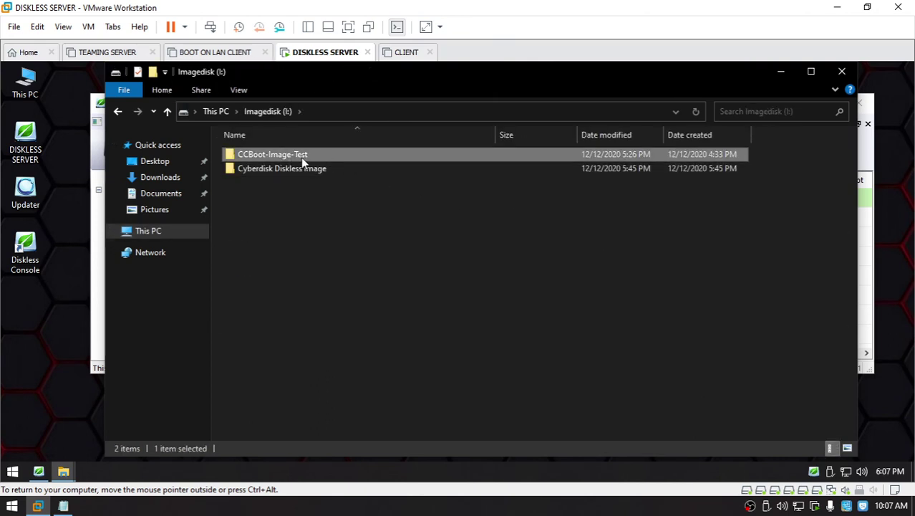
{"action": "double_click", "coordinate": [300, 156]}
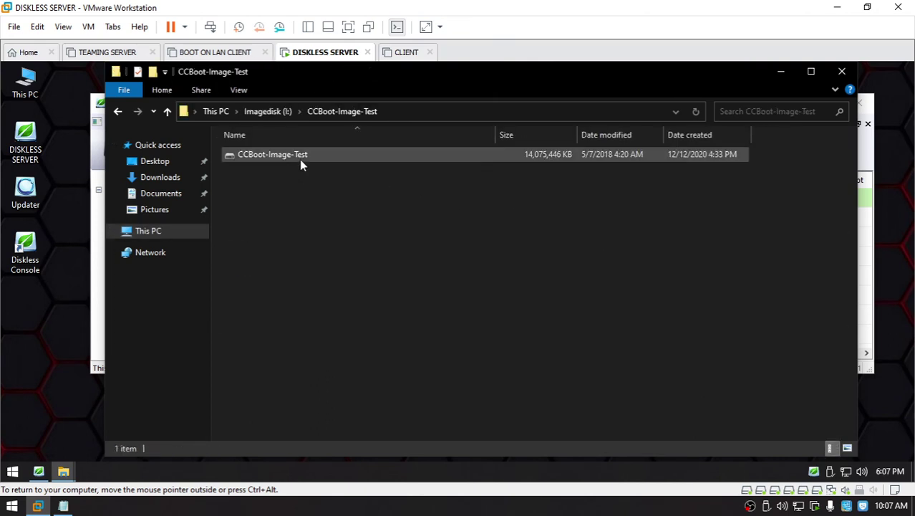
{"action": "left_click", "coordinate": [280, 157]}
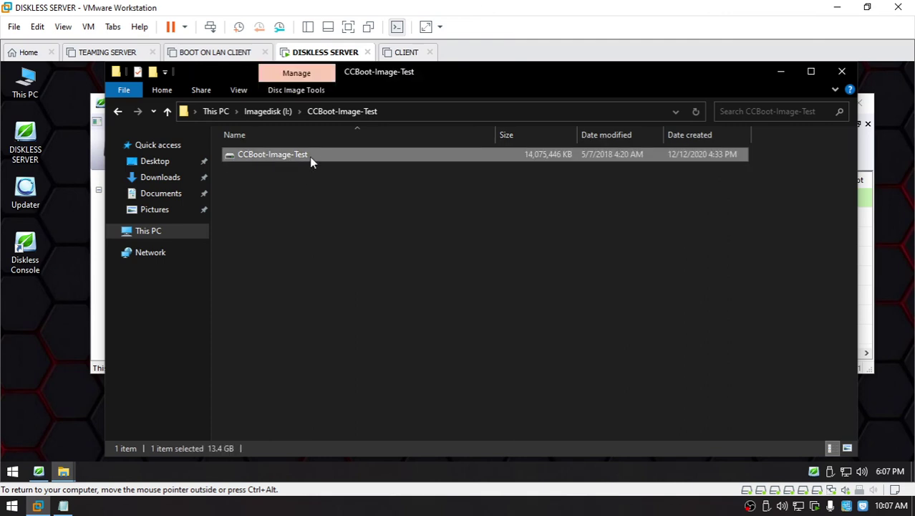
{"action": "left_click", "coordinate": [118, 111]}
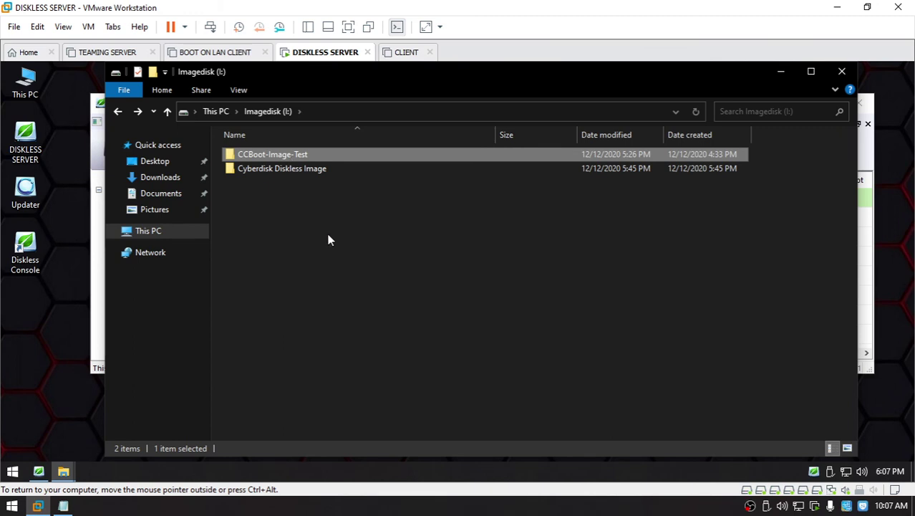
{"action": "left_click", "coordinate": [329, 237]}
{"action": "left_click", "coordinate": [303, 157]}
{"action": "left_click", "coordinate": [842, 71]}
{"action": "left_click_drag", "start_coordinate": [441, 108], "coordinate": [436, 91]}
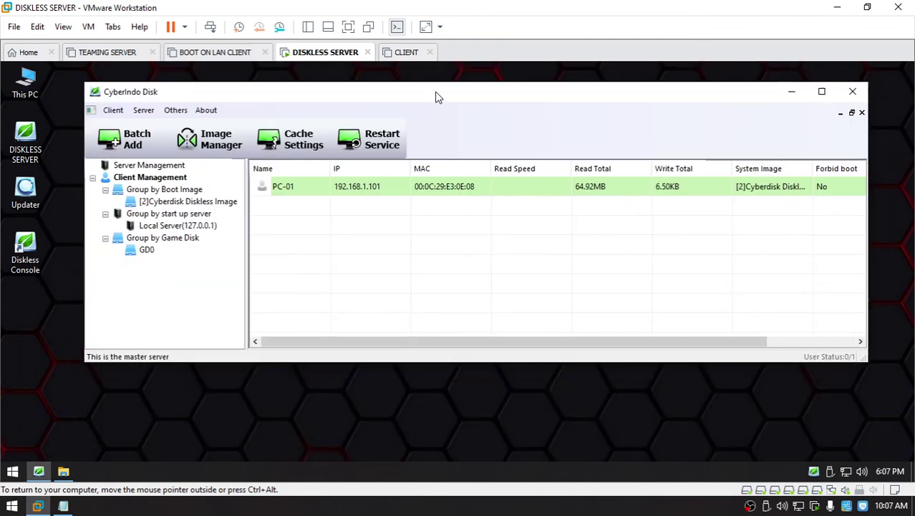
Start adding a disk in Image Management with the type System Image
{"action": "left_click", "coordinate": [217, 145]}
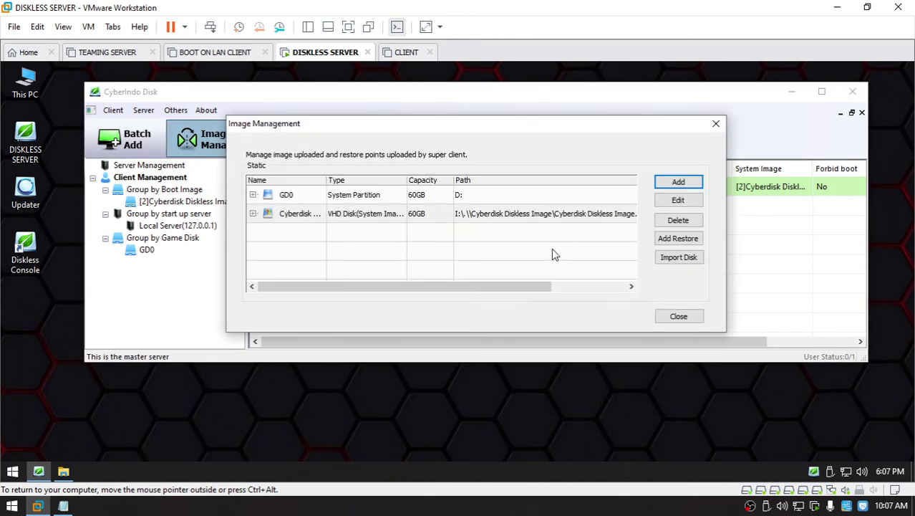
{"action": "left_click", "coordinate": [686, 183]}
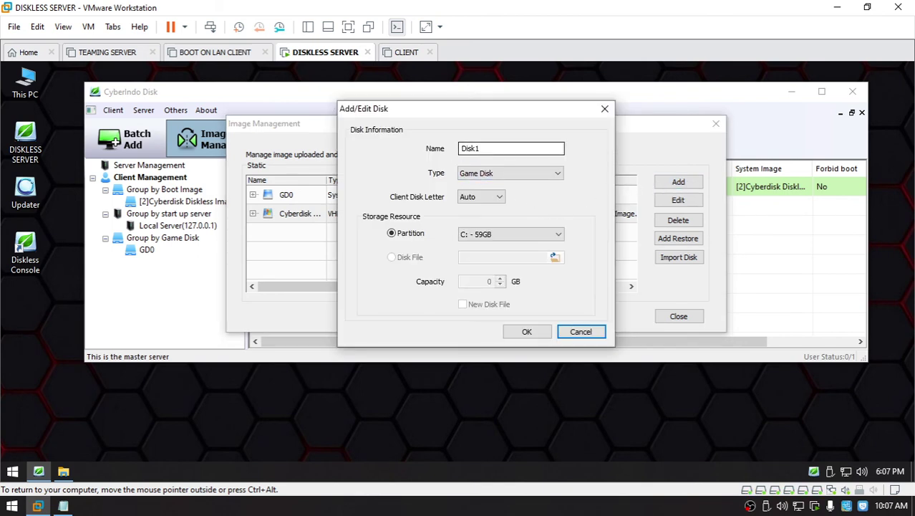
{"action": "left_click", "coordinate": [476, 149]}
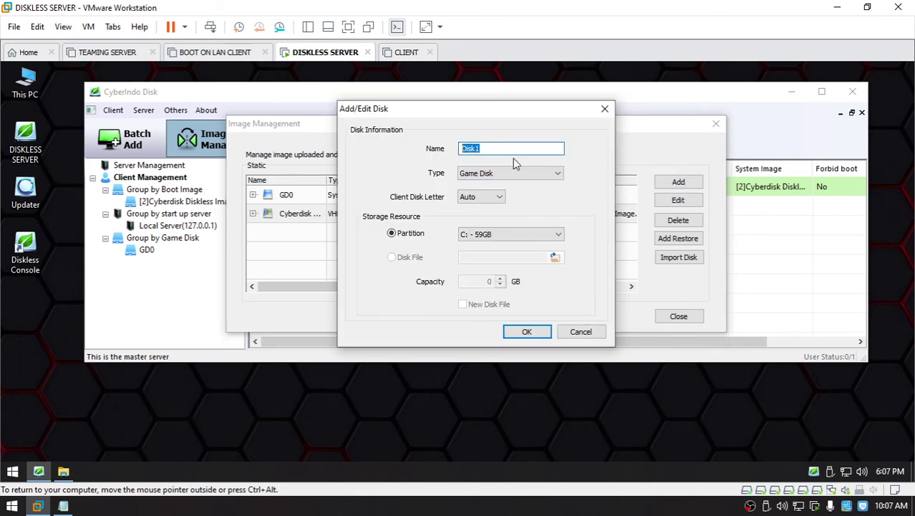
{"action": "left_click", "coordinate": [544, 174]}
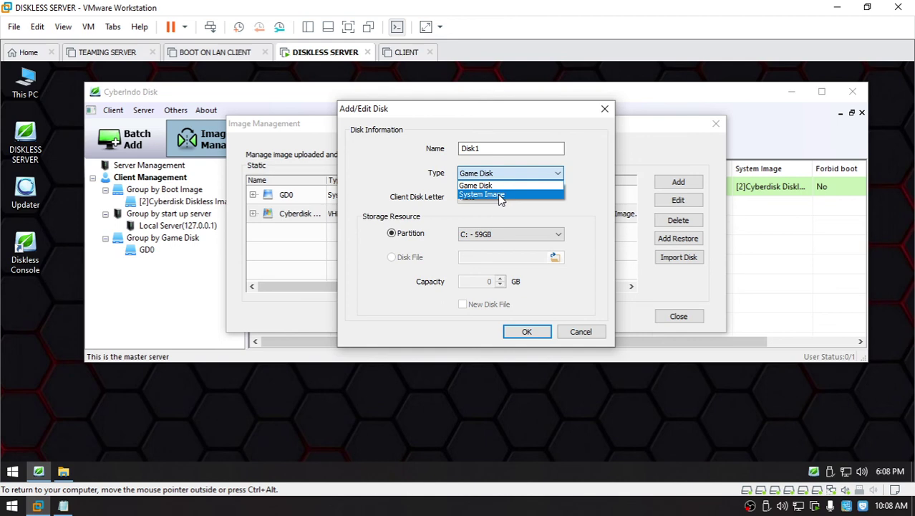
{"action": "left_click", "coordinate": [500, 195]}
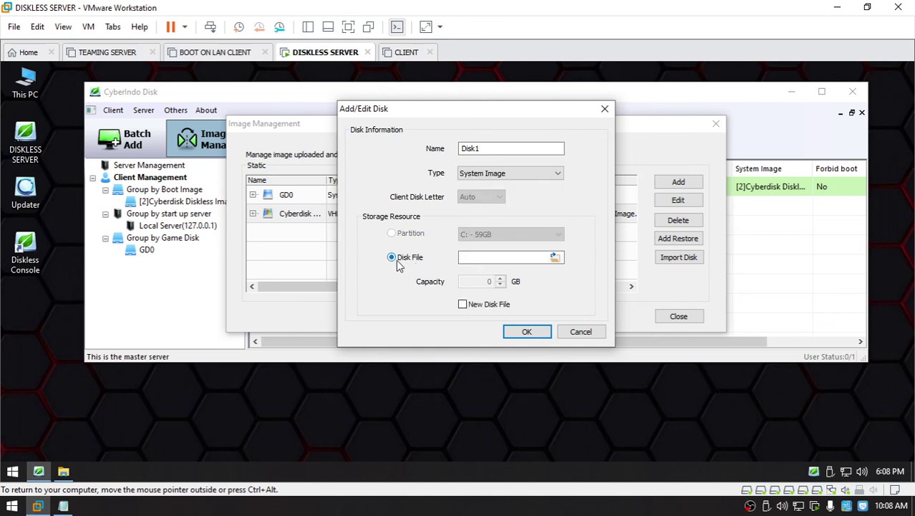
Choose the CCBoot-Image-Test disk image in Imagedisk (I:)'s CCBoot-Image-Test folder as the new disk's file
{"action": "left_click", "coordinate": [555, 260]}
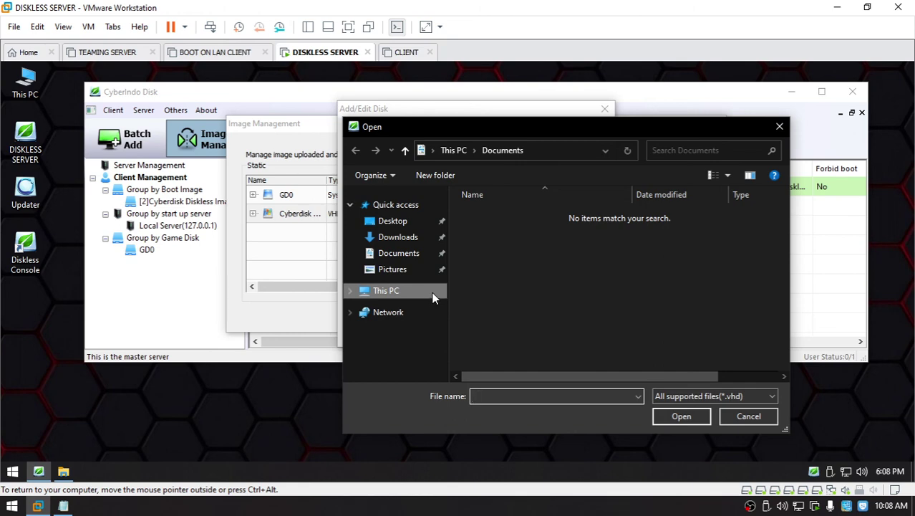
{"action": "left_click", "coordinate": [432, 296]}
{"action": "left_click_drag", "start_coordinate": [782, 232], "coordinate": [776, 281]}
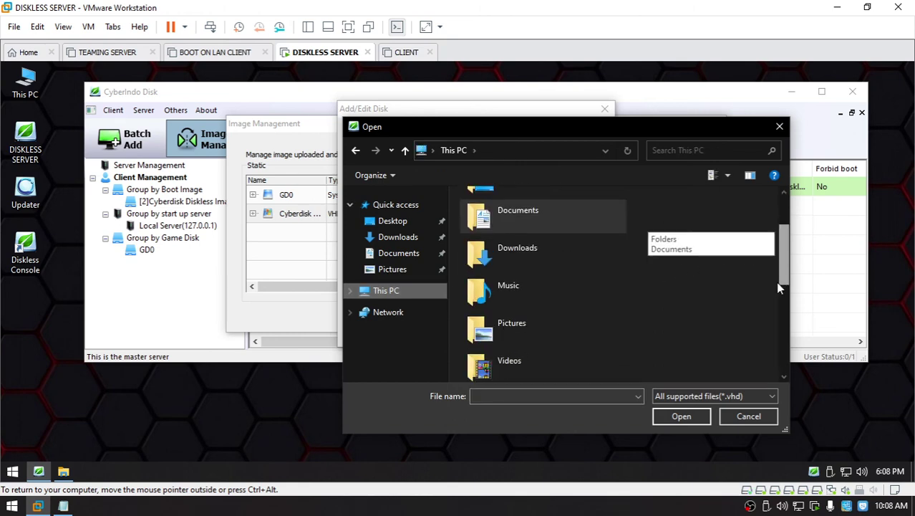
{"action": "scroll", "coordinate": [738, 293], "scroll_direction": "down", "scroll_amount": 3}
{"action": "double_click", "coordinate": [529, 333]}
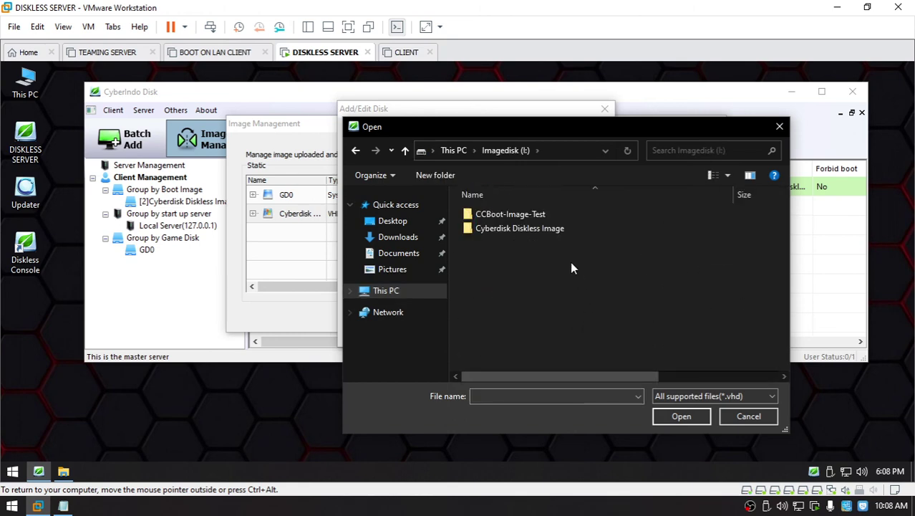
{"action": "double_click", "coordinate": [499, 215]}
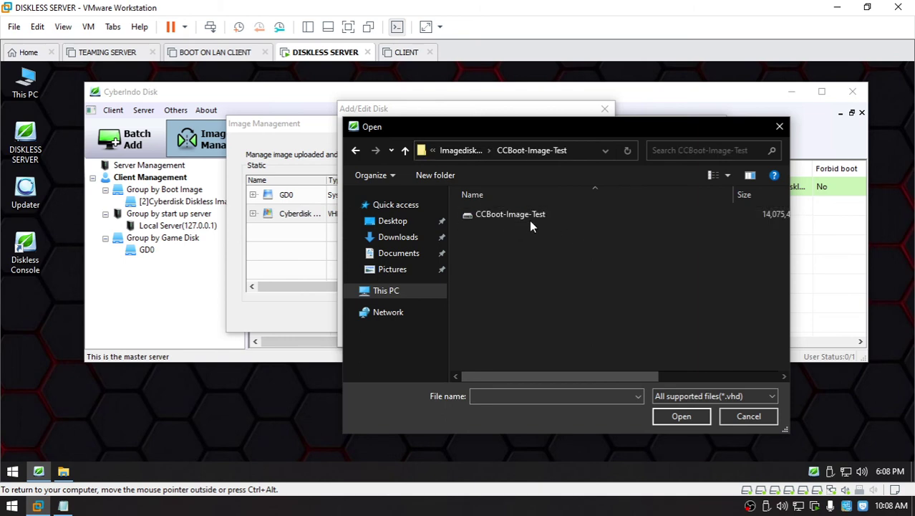
{"action": "left_click", "coordinate": [570, 223]}
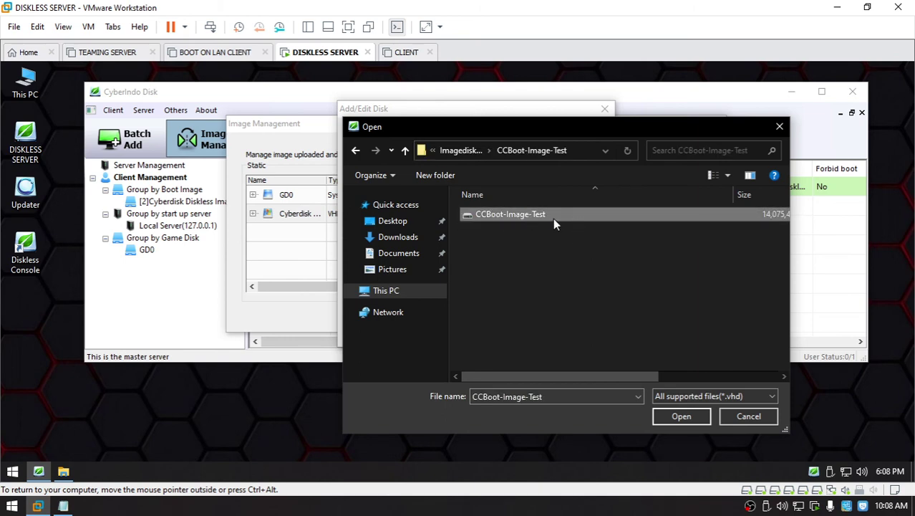
{"action": "left_click", "coordinate": [681, 416]}
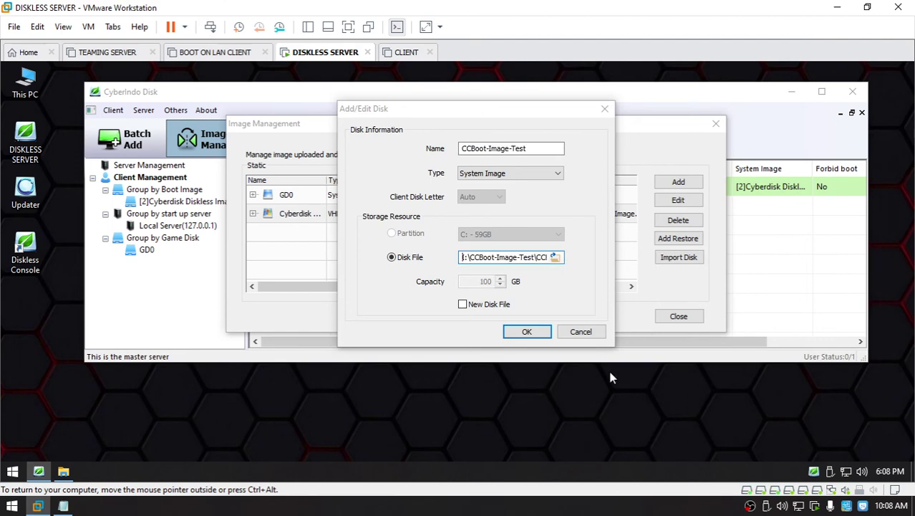
Save the CCBoot-Image-Test disk, check its entry in the image list and close Image Management
{"action": "left_click", "coordinate": [523, 333]}
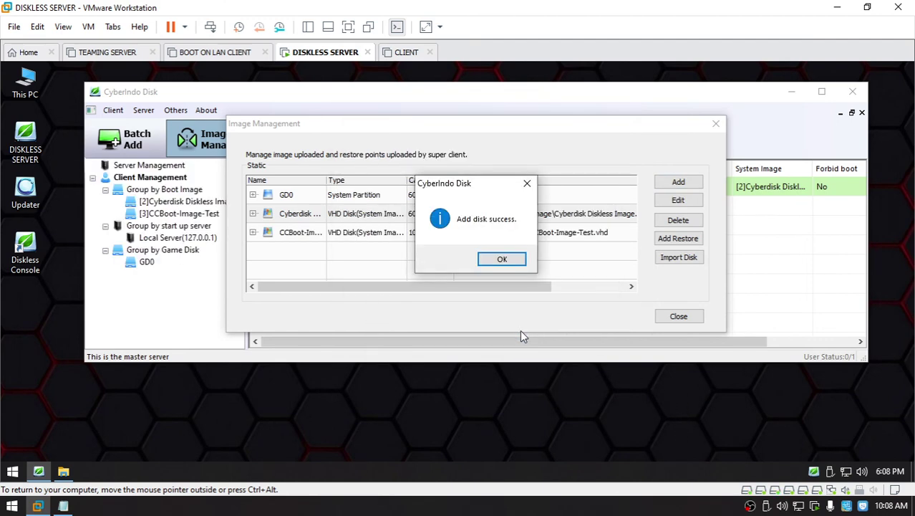
{"action": "left_click", "coordinate": [512, 260]}
{"action": "left_click", "coordinate": [346, 233]}
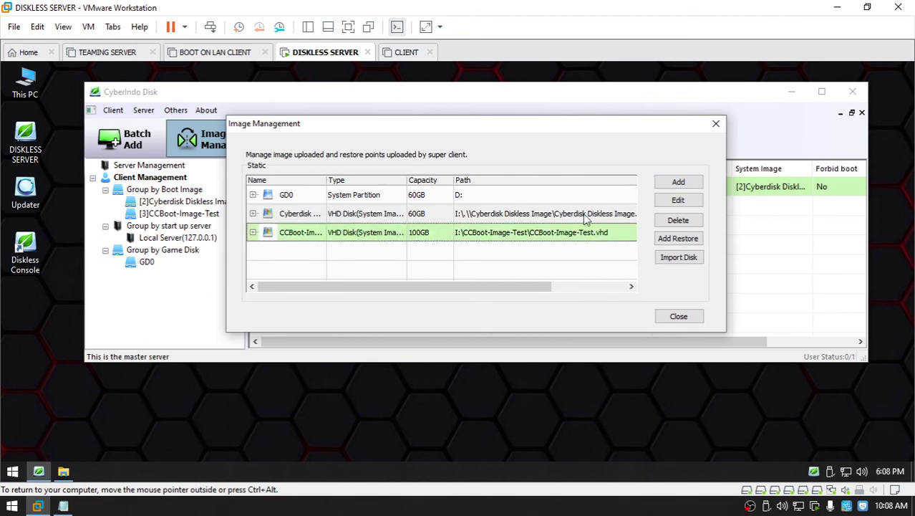
{"action": "left_click", "coordinate": [715, 123]}
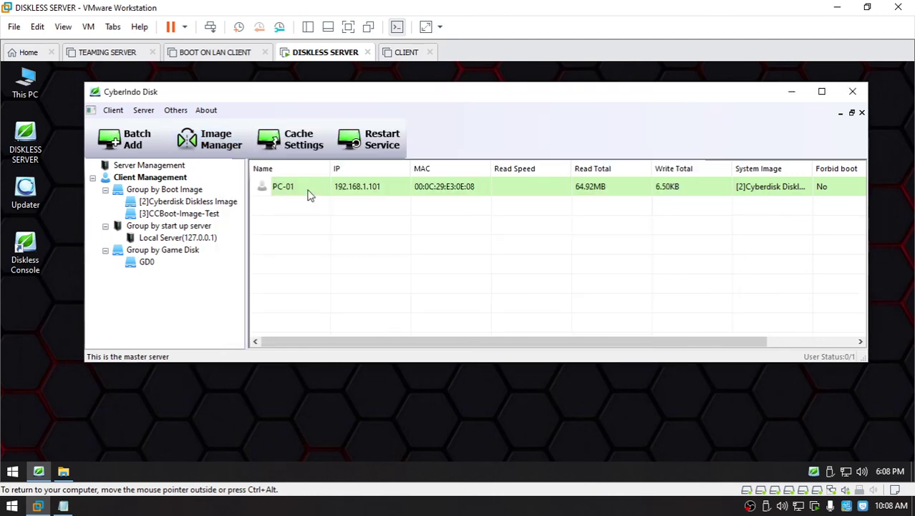
Check which clients are assigned to the Cyberdisk Diskless Image and CCBoot-Image-Test boot image groups
{"action": "right_click", "coordinate": [306, 193]}
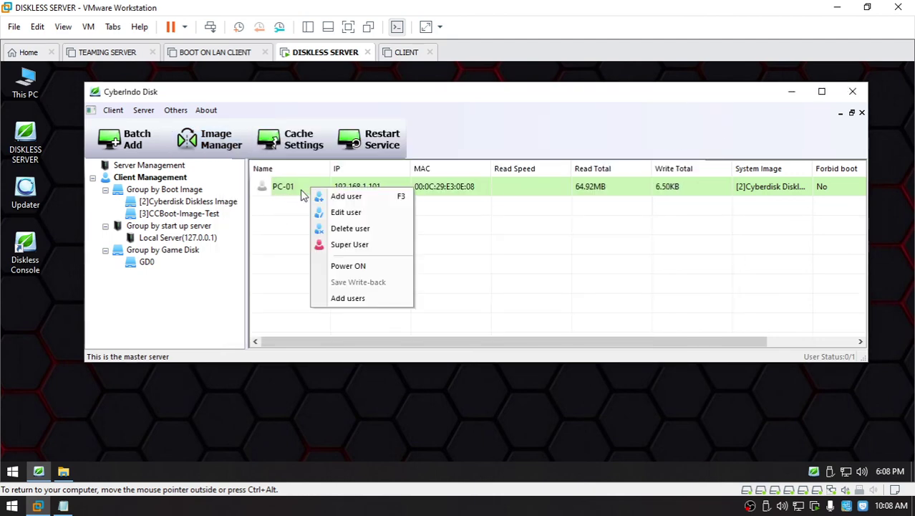
{"action": "left_click", "coordinate": [197, 204]}
{"action": "left_click", "coordinate": [191, 214]}
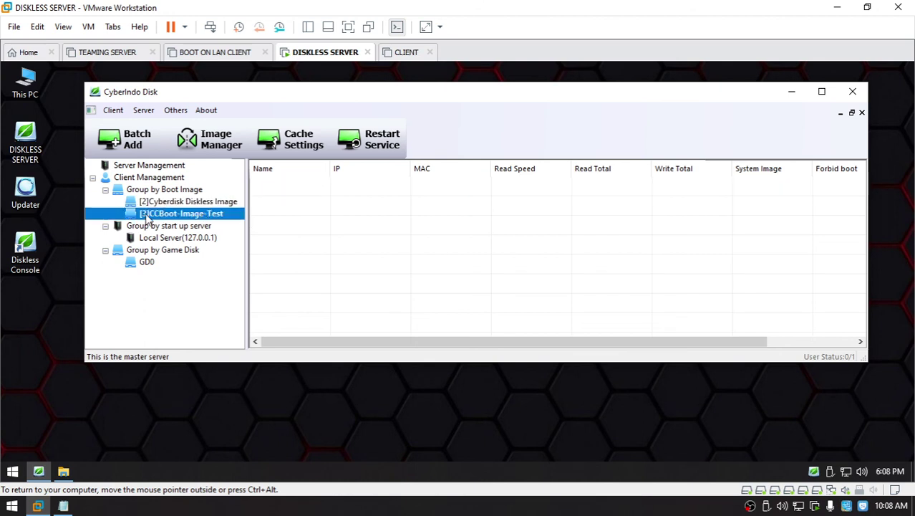
{"action": "left_click", "coordinate": [194, 188]}
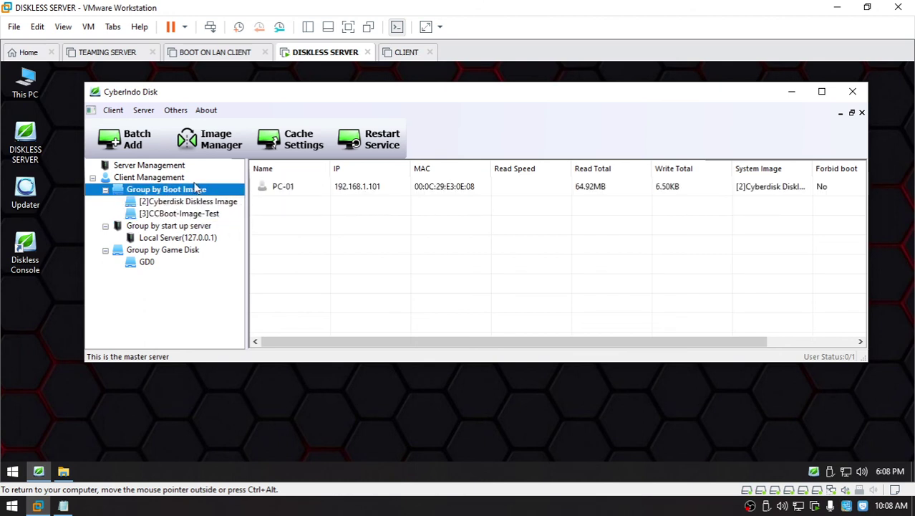
Edit client PC-01 to replace its Cyberdisk Diskless Image system image with [3]CCBoot-Image-Test
{"action": "left_click", "coordinate": [361, 189]}
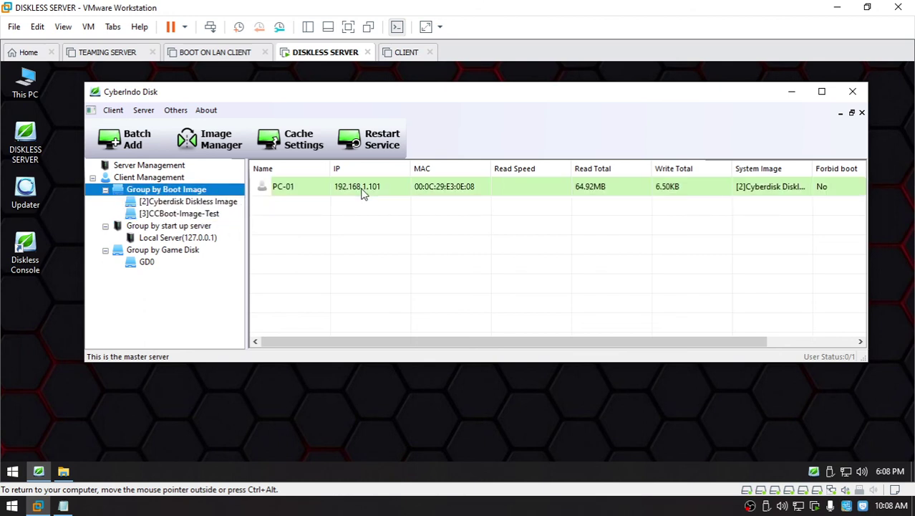
{"action": "right_click", "coordinate": [425, 188]}
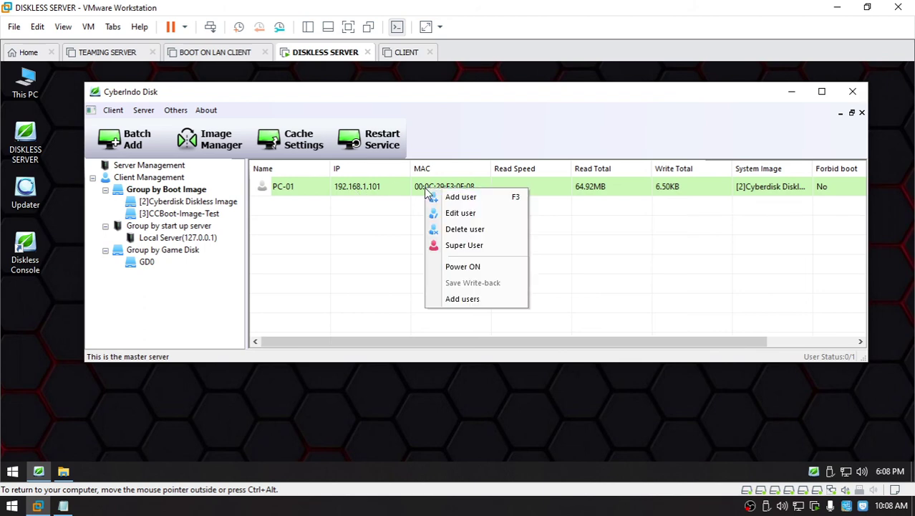
{"action": "left_click", "coordinate": [460, 213]}
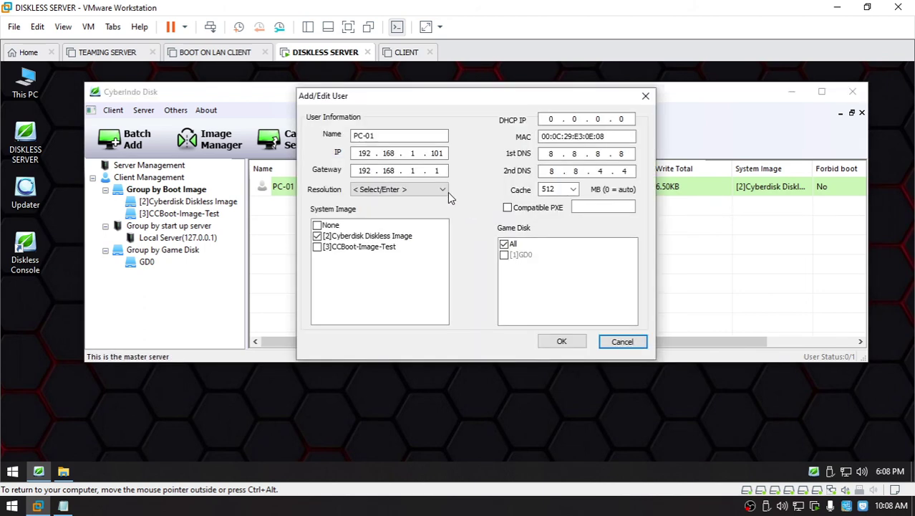
{"action": "left_click", "coordinate": [318, 236]}
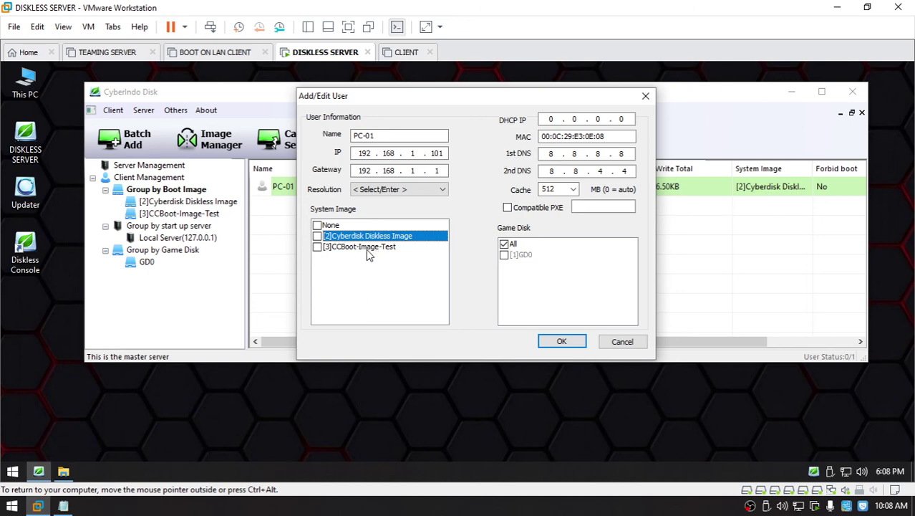
{"action": "left_click", "coordinate": [317, 247]}
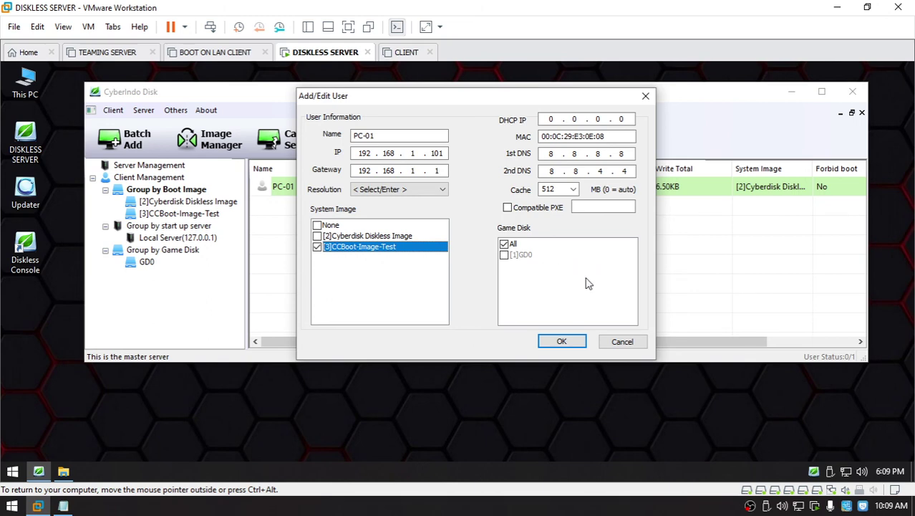
Change PC-01's game disk selection from All to [1]GD0 and save the client settings
{"action": "left_click", "coordinate": [504, 244]}
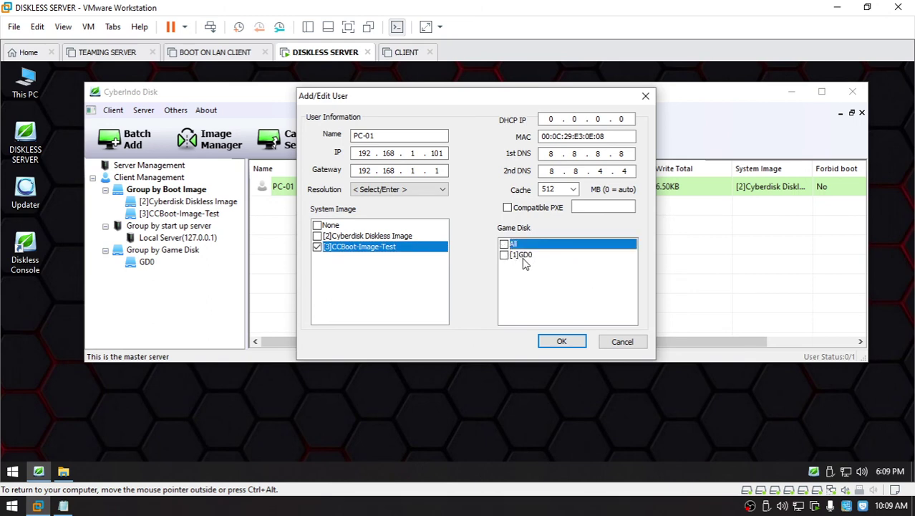
{"action": "left_click", "coordinate": [506, 256]}
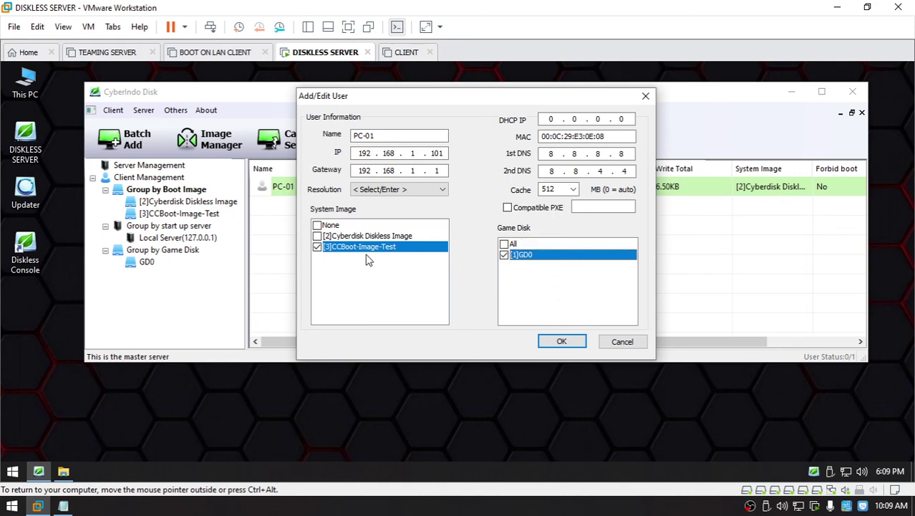
{"action": "left_click", "coordinate": [562, 341]}
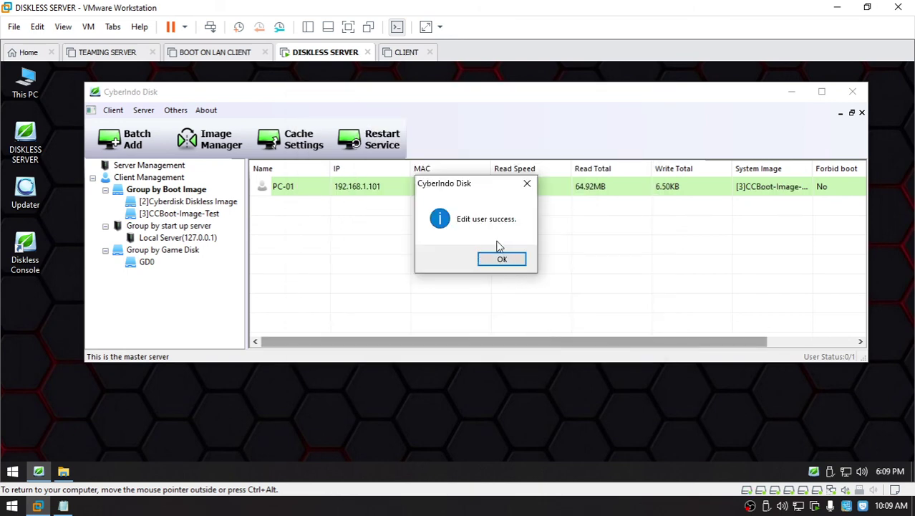
{"action": "left_click", "coordinate": [508, 261]}
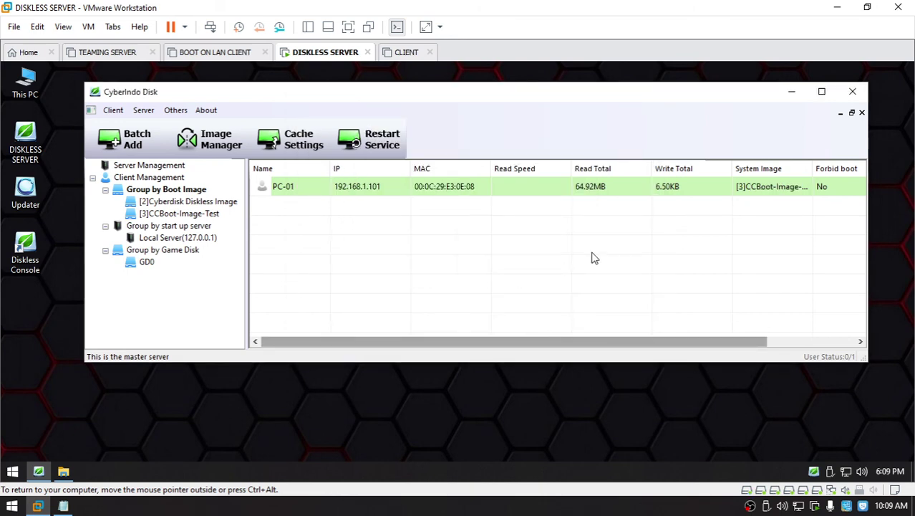
Widen the client list's System Image column to fit the full image name and reposition the console window
{"action": "left_click_drag", "start_coordinate": [813, 169], "coordinate": [850, 170]}
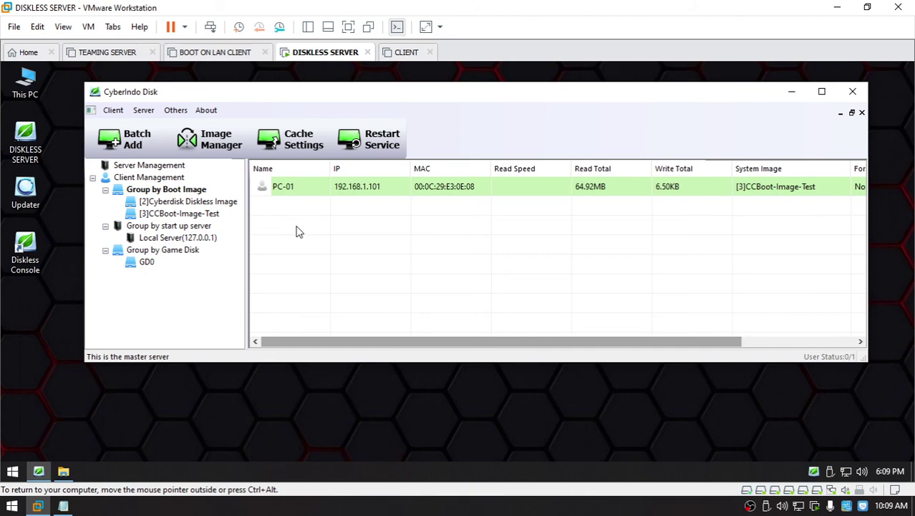
{"action": "left_click_drag", "start_coordinate": [513, 100], "coordinate": [516, 131]}
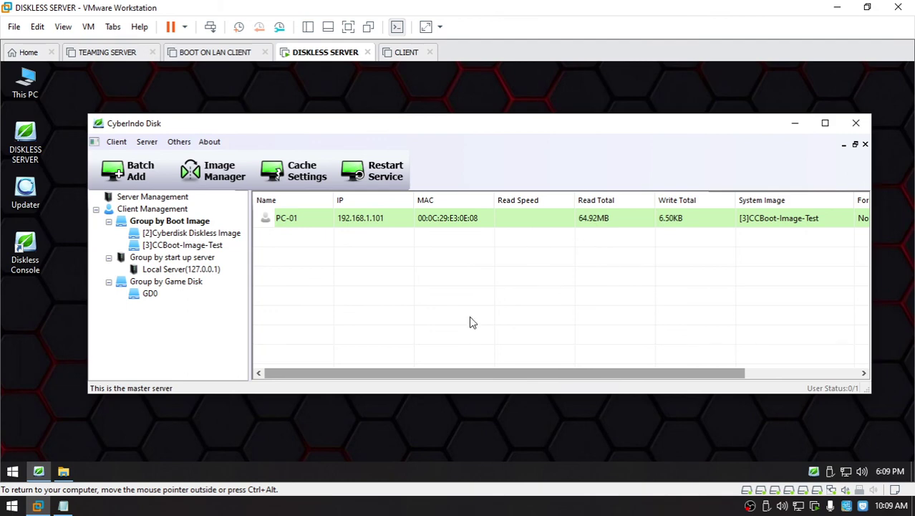
Put client PC-01 into super user mode so its write-back data is kept after a restart
{"action": "left_click", "coordinate": [370, 439]}
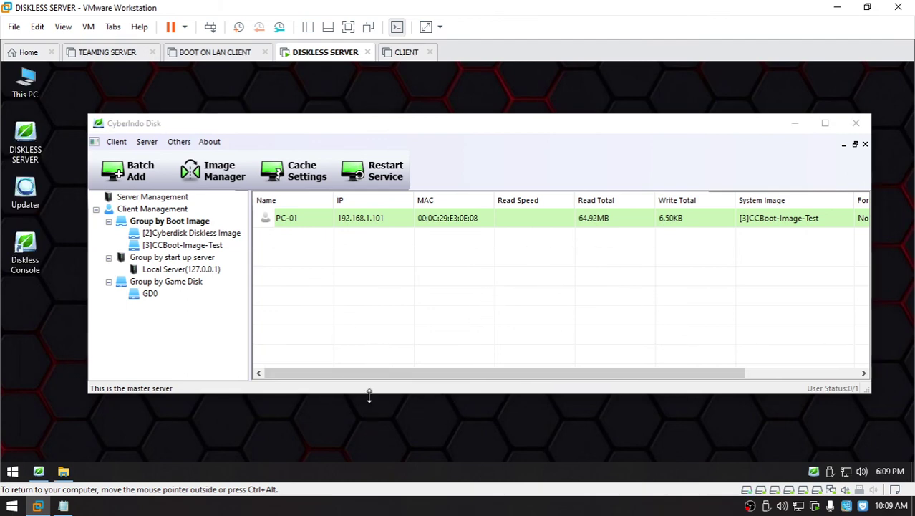
{"action": "left_click", "coordinate": [380, 224]}
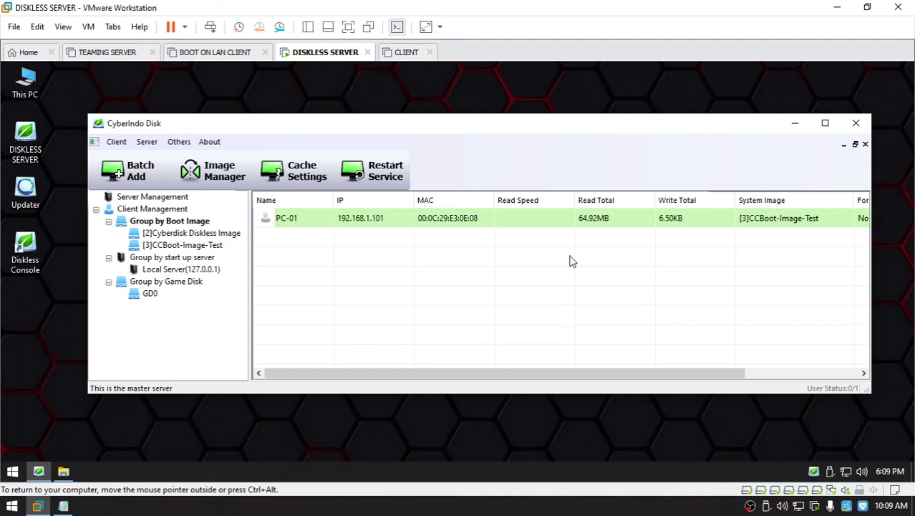
{"action": "right_click", "coordinate": [342, 223]}
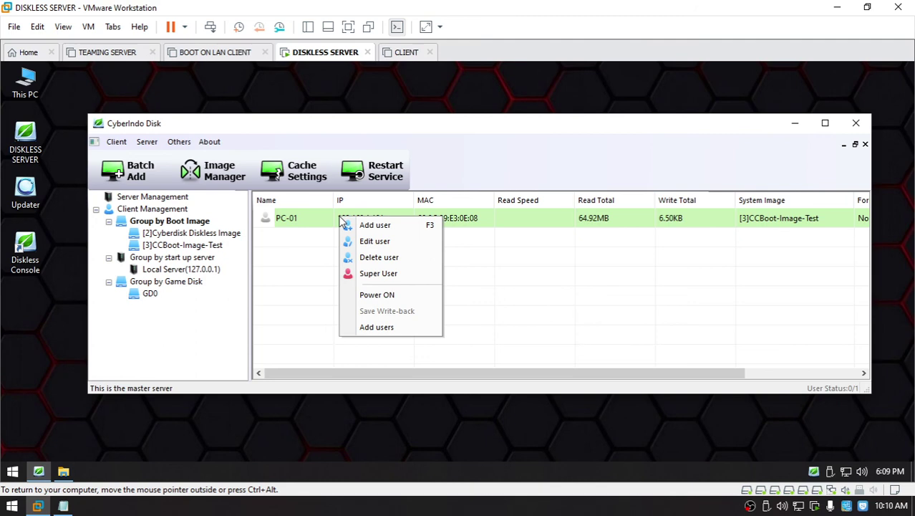
{"action": "left_click", "coordinate": [375, 275]}
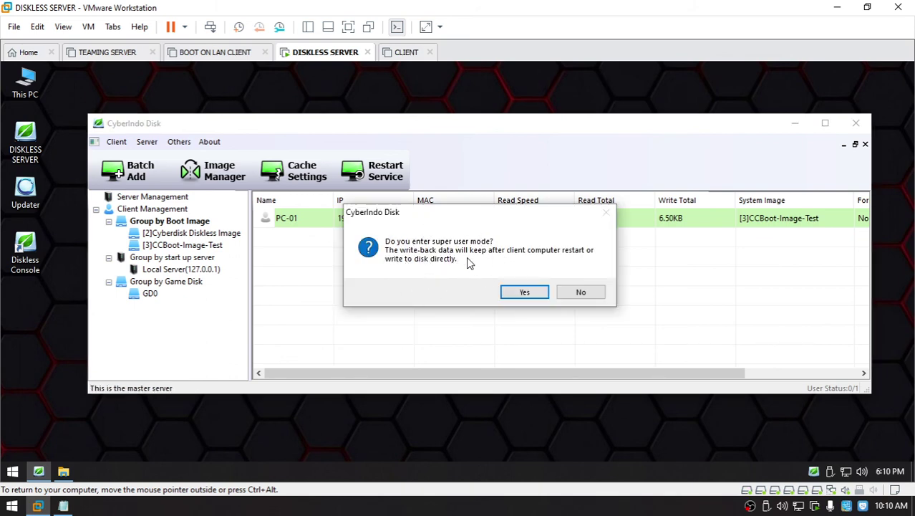
{"action": "left_click", "coordinate": [525, 293]}
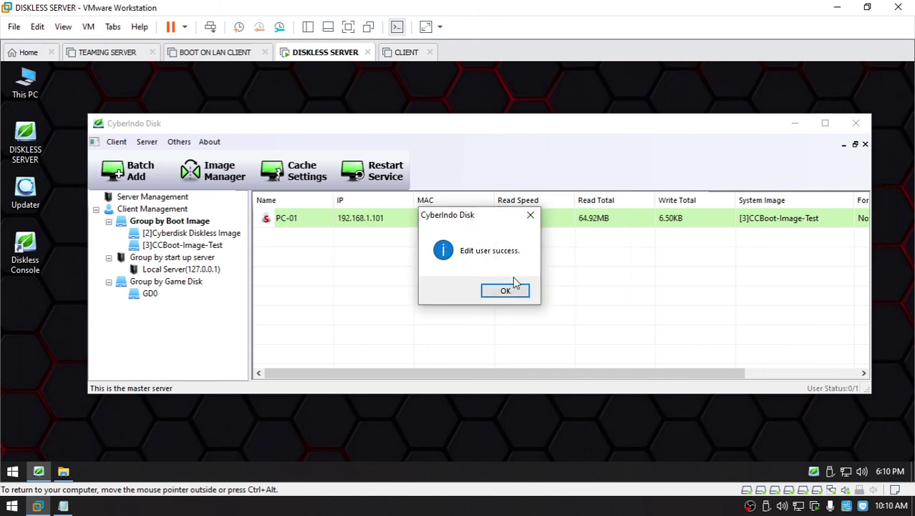
{"action": "left_click", "coordinate": [519, 290]}
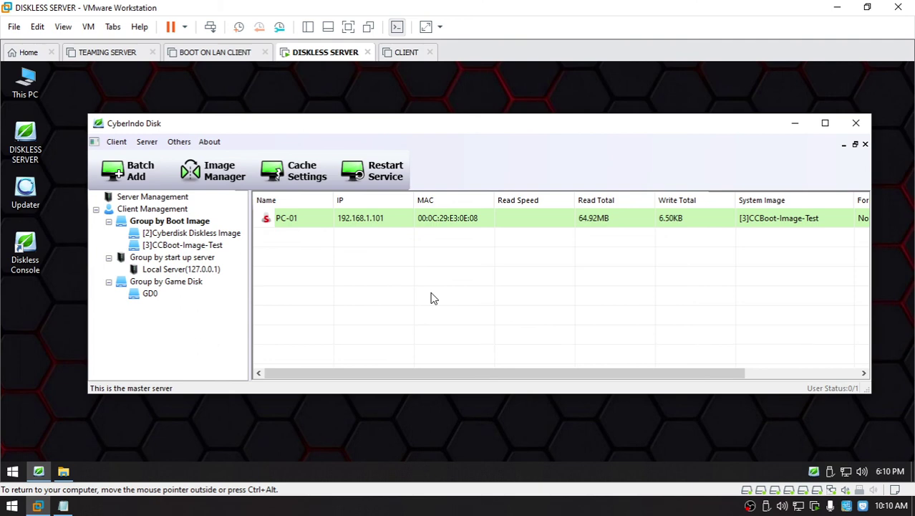
{"action": "right_click", "coordinate": [444, 421]}
{"action": "key", "text": "e"}
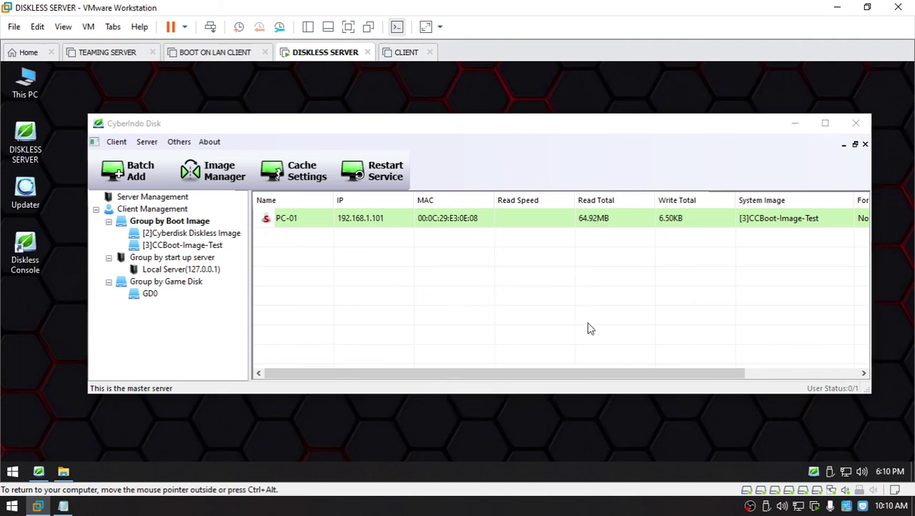
{"action": "left_click", "coordinate": [509, 315]}
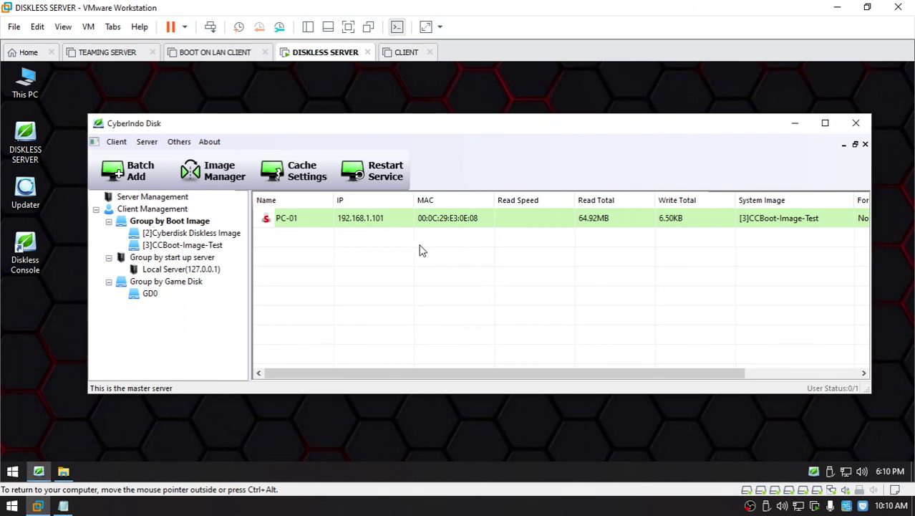
Try to save PC-01's write-back data to [3]CCBoot-Image-Test as a new restore point named TEST SUPER USER
{"action": "right_click", "coordinate": [295, 219]}
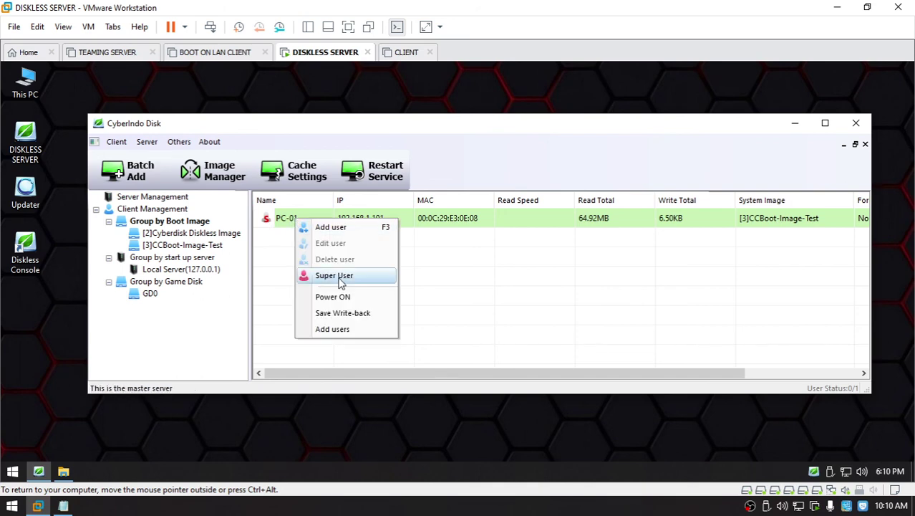
{"action": "left_click", "coordinate": [343, 313]}
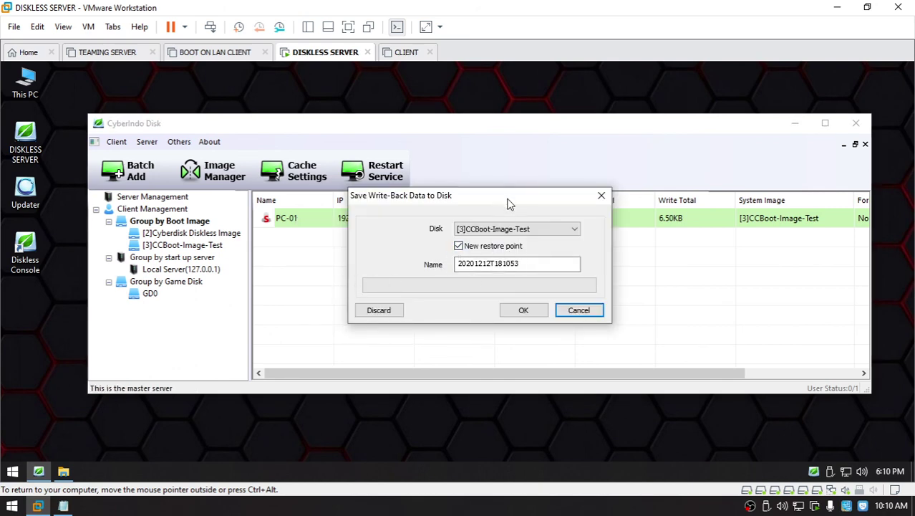
{"action": "left_click_drag", "start_coordinate": [505, 200], "coordinate": [521, 240]}
{"action": "left_click", "coordinate": [555, 302]}
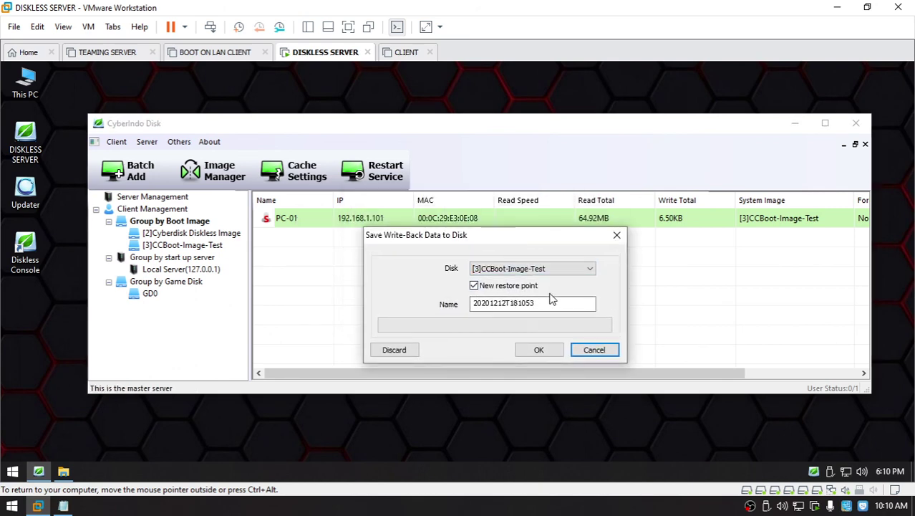
{"action": "left_click_drag", "start_coordinate": [535, 303], "coordinate": [383, 310]}
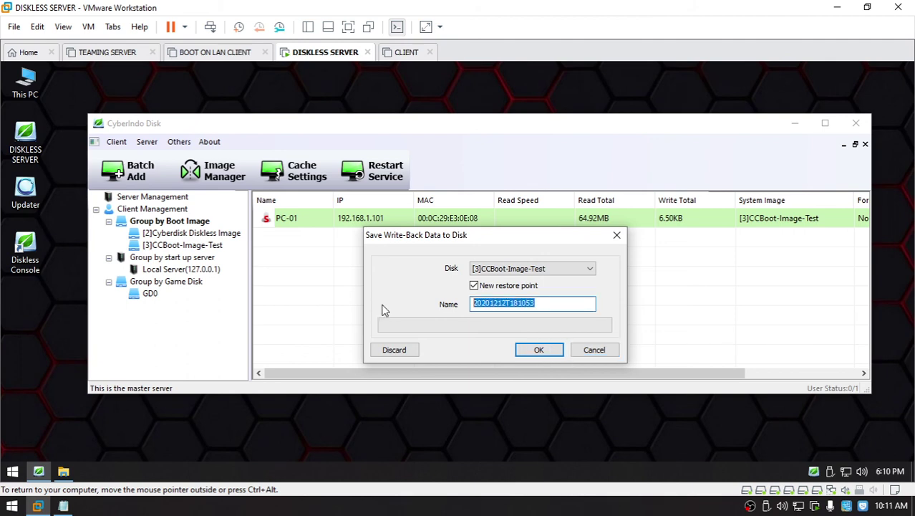
{"action": "type", "text": "TEST S"}
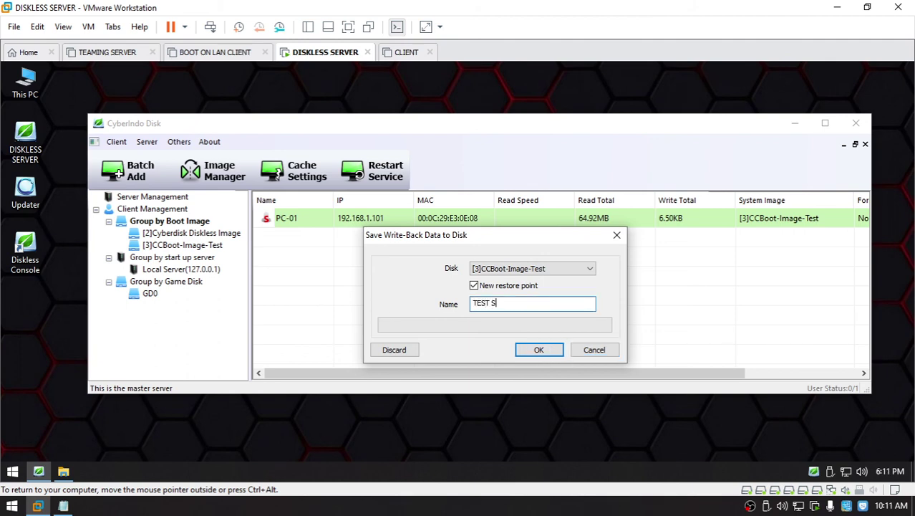
{"action": "type", "text": "UPER USER"}
{"action": "left_click", "coordinate": [538, 351]}
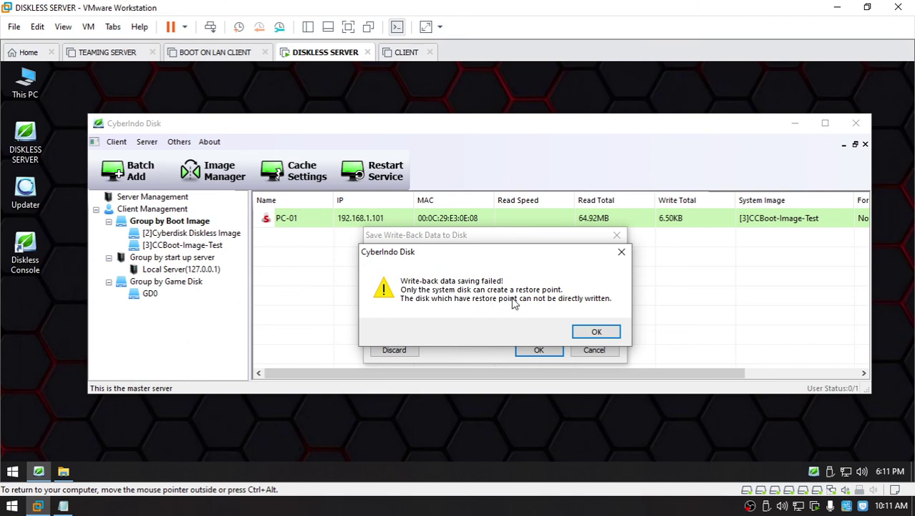
{"action": "left_click", "coordinate": [595, 329]}
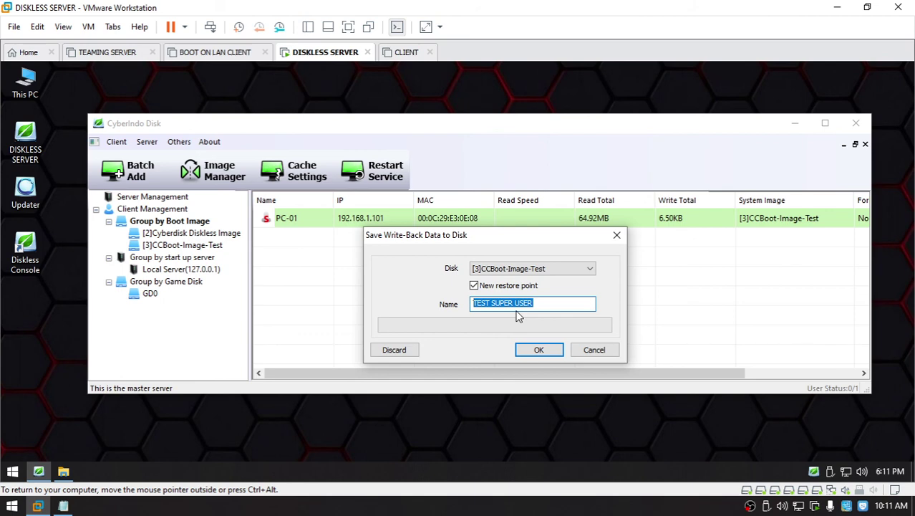
Retry saving the write-back data as a new restore point with the shorter name TEST
{"action": "type", "text": "TR"}
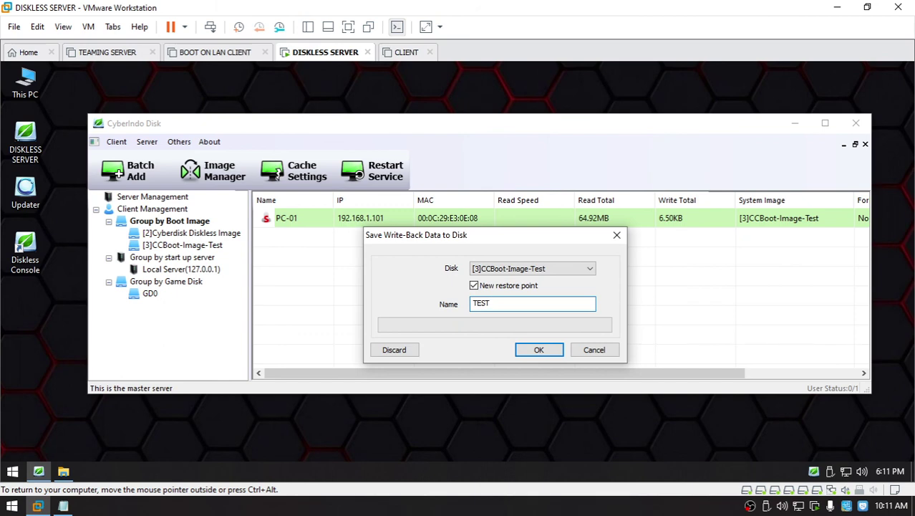
{"action": "left_click", "coordinate": [542, 350]}
{"action": "left_click", "coordinate": [593, 332]}
Discard PC-01's write-back data for the [3]CCBoot-Image-Test disk and confirm cancelling the operation
{"action": "left_click", "coordinate": [394, 350]}
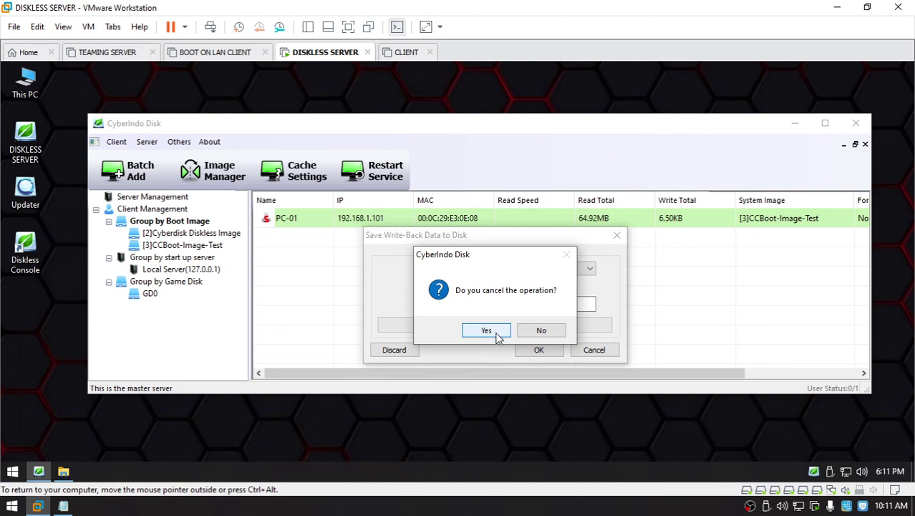
{"action": "left_click", "coordinate": [497, 333]}
{"action": "left_click", "coordinate": [512, 294]}
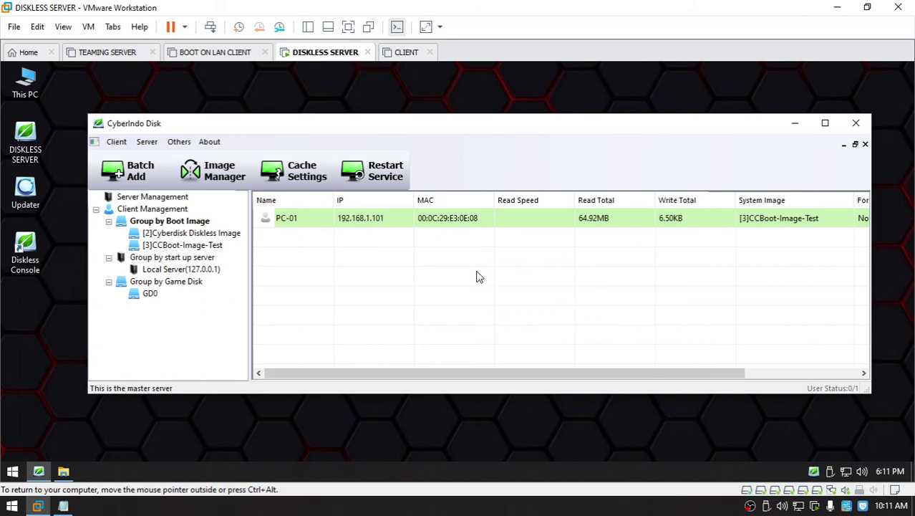
Enable super user mode for client PC-01 again and confirm the change
{"action": "right_click", "coordinate": [399, 223]}
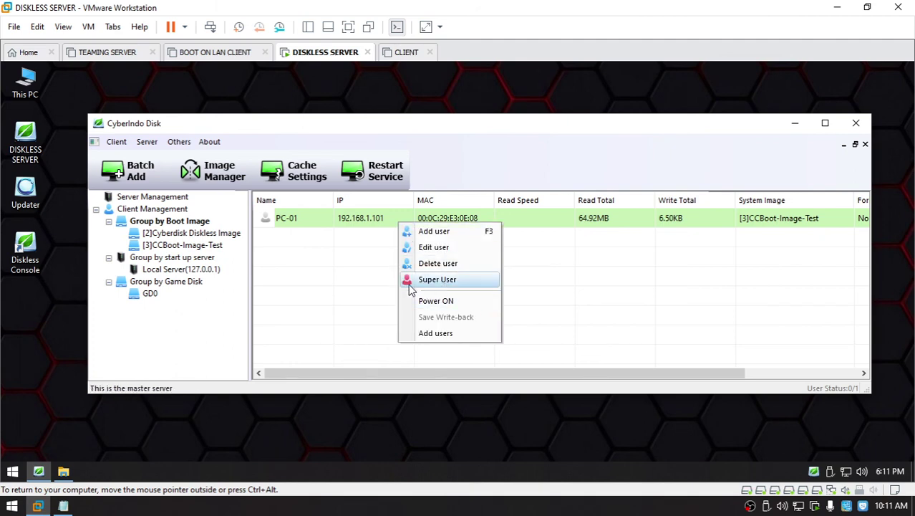
{"action": "left_click", "coordinate": [343, 291]}
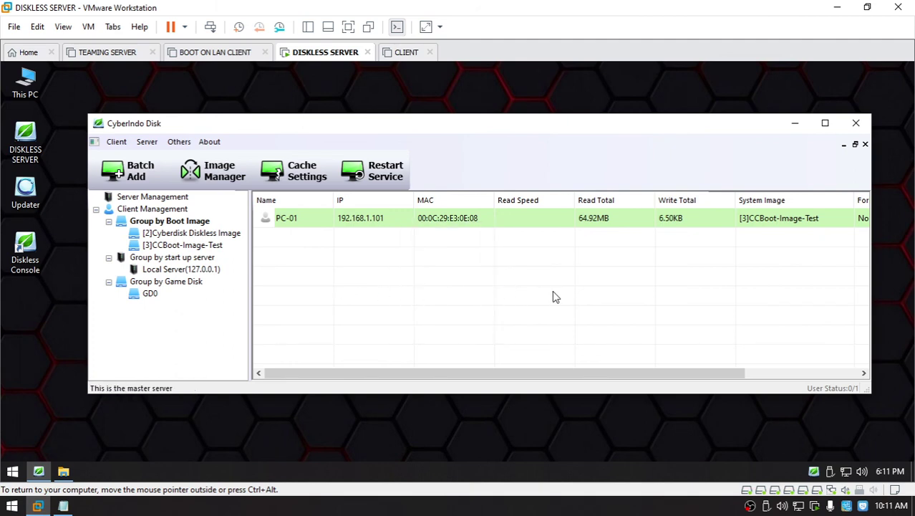
{"action": "right_click", "coordinate": [402, 223]}
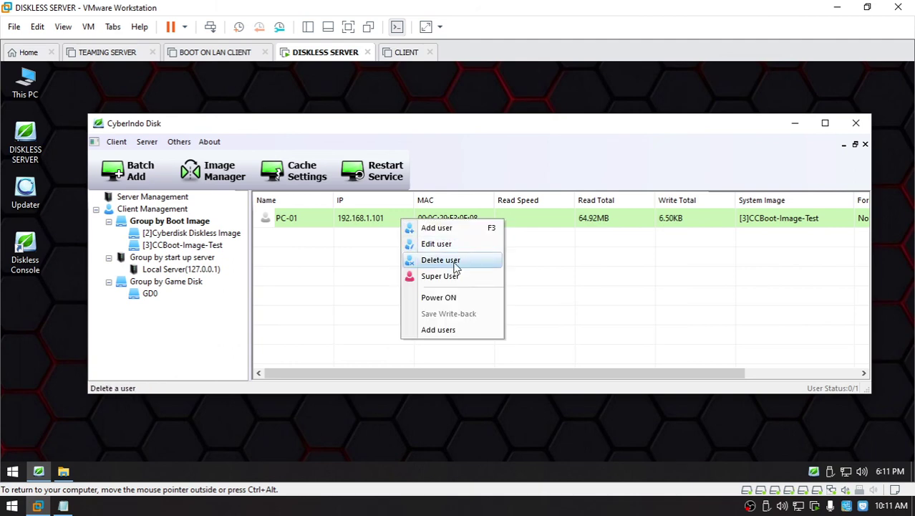
{"action": "left_click", "coordinate": [460, 281]}
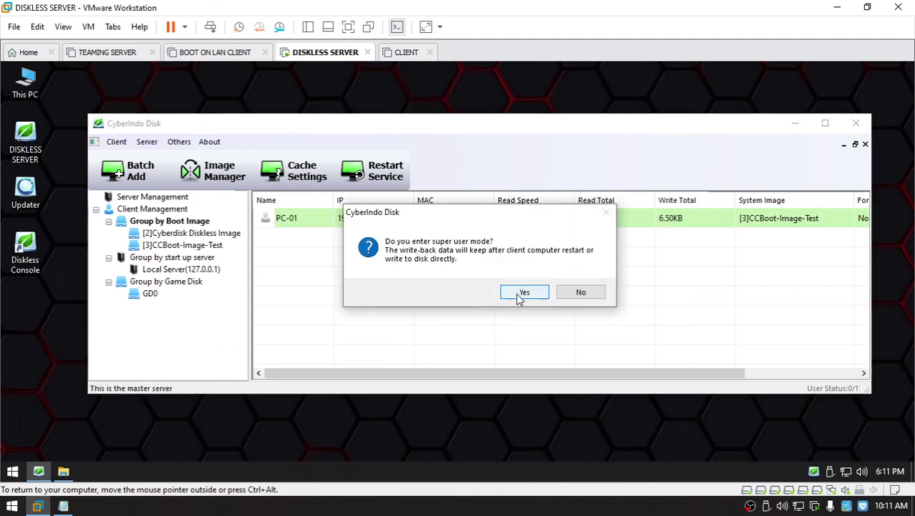
{"action": "left_click", "coordinate": [523, 290]}
{"action": "left_click", "coordinate": [501, 290]}
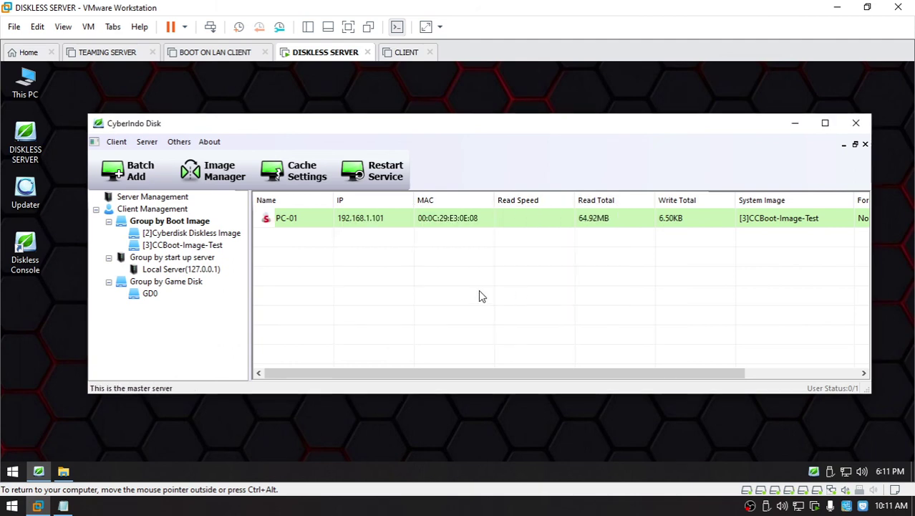
Try to save PC-01's write-back data to [3]CCBoot-Image-Test with the new restore point option turned off
{"action": "right_click", "coordinate": [351, 224]}
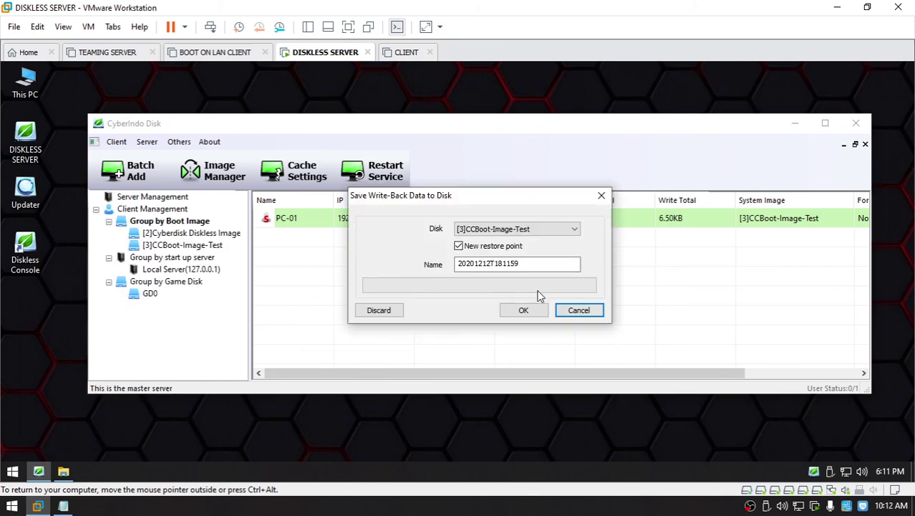
{"action": "left_click", "coordinate": [488, 248]}
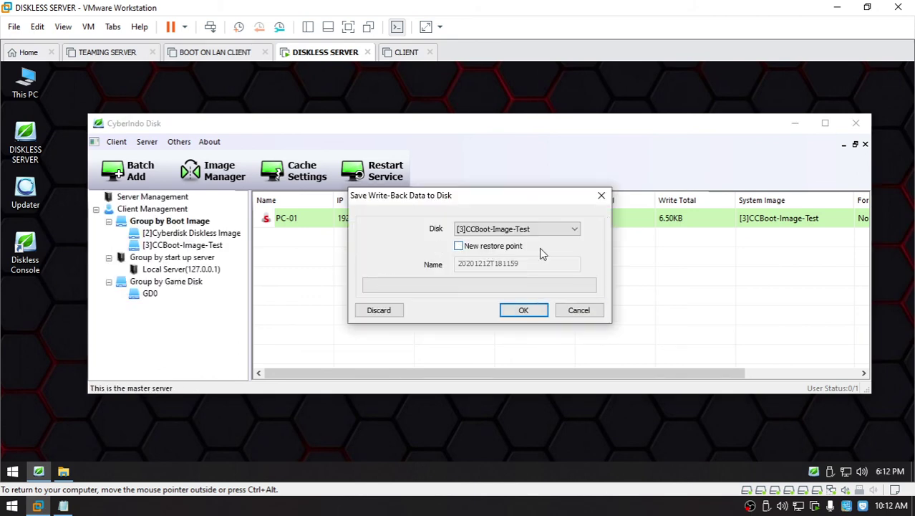
{"action": "left_click", "coordinate": [524, 310]}
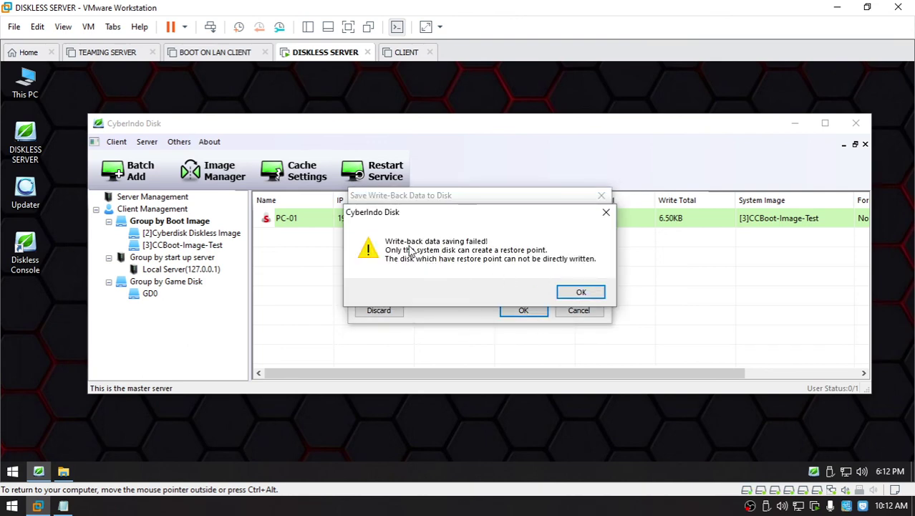
{"action": "left_click_drag", "start_coordinate": [513, 219], "coordinate": [663, 142]}
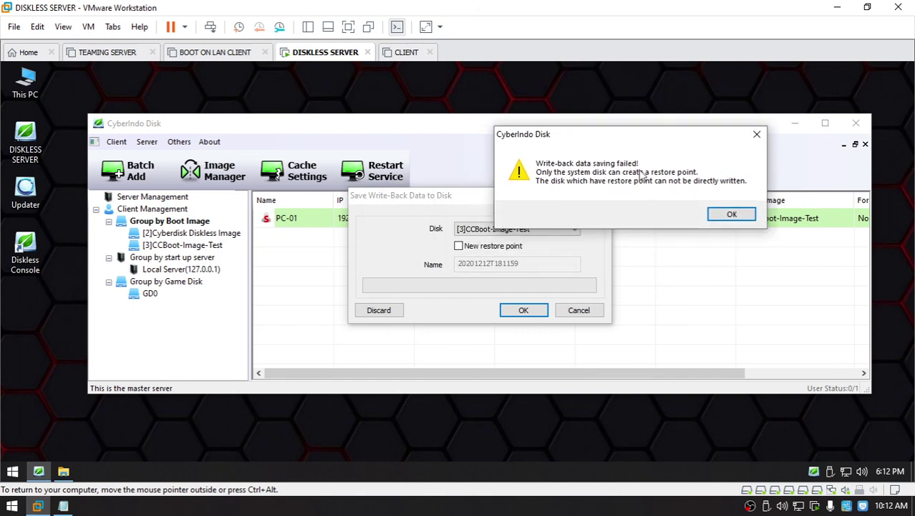
{"action": "left_click", "coordinate": [728, 215]}
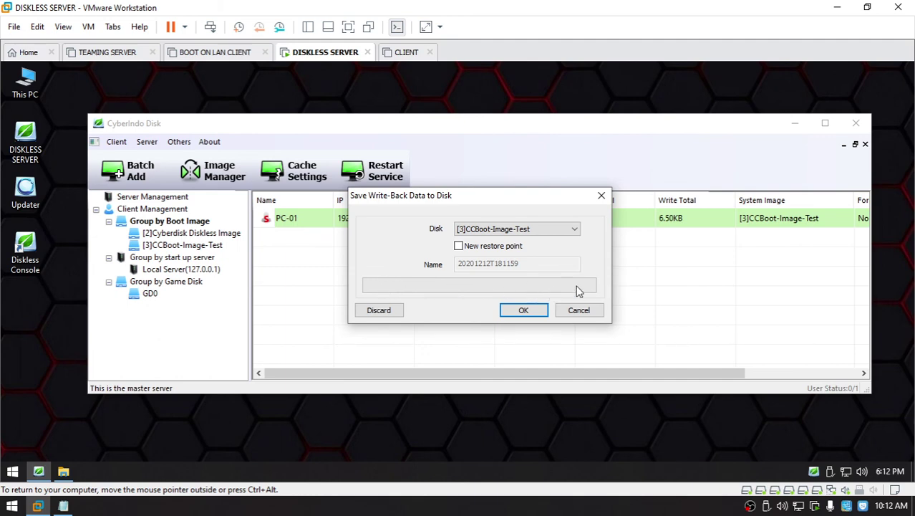
Discard the pending write-back data to take PC-01 out of super user mode
{"action": "left_click", "coordinate": [393, 316]}
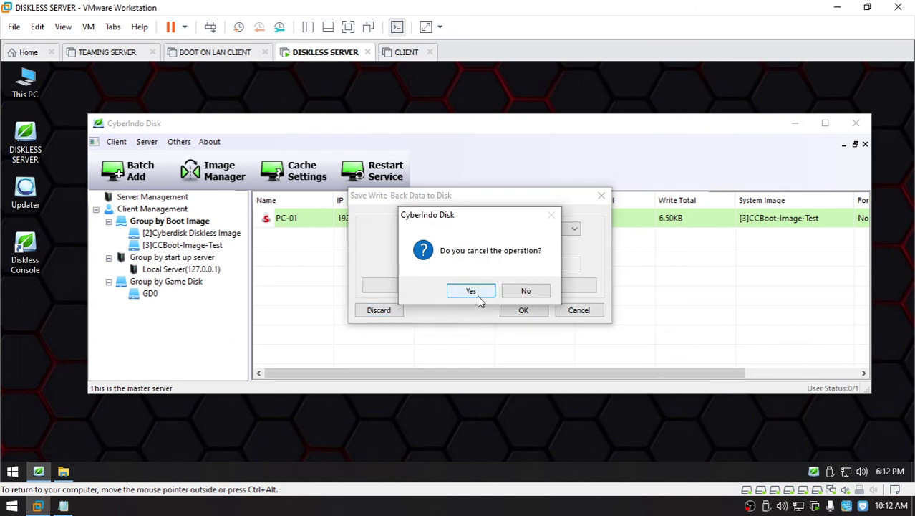
{"action": "left_click", "coordinate": [477, 292]}
{"action": "left_click", "coordinate": [505, 294]}
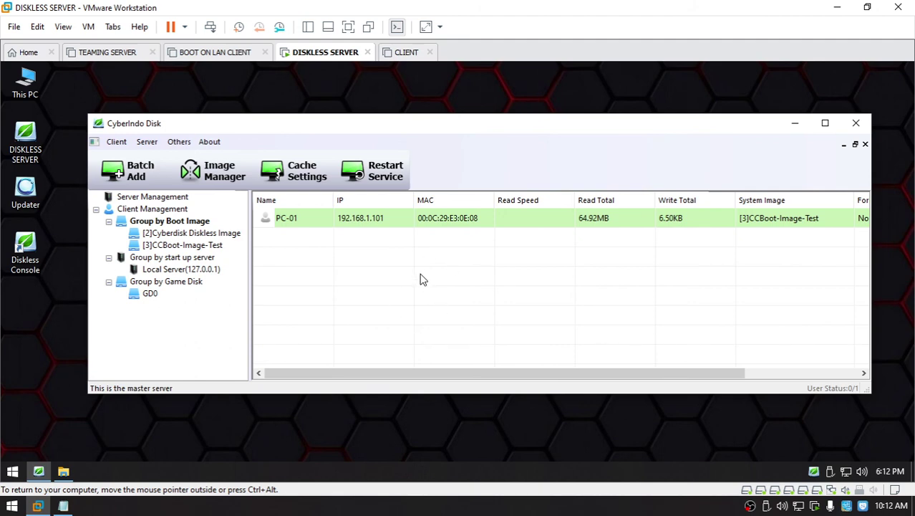
Stop the diskless server service and confirm the prompt
{"action": "left_click", "coordinate": [146, 142]}
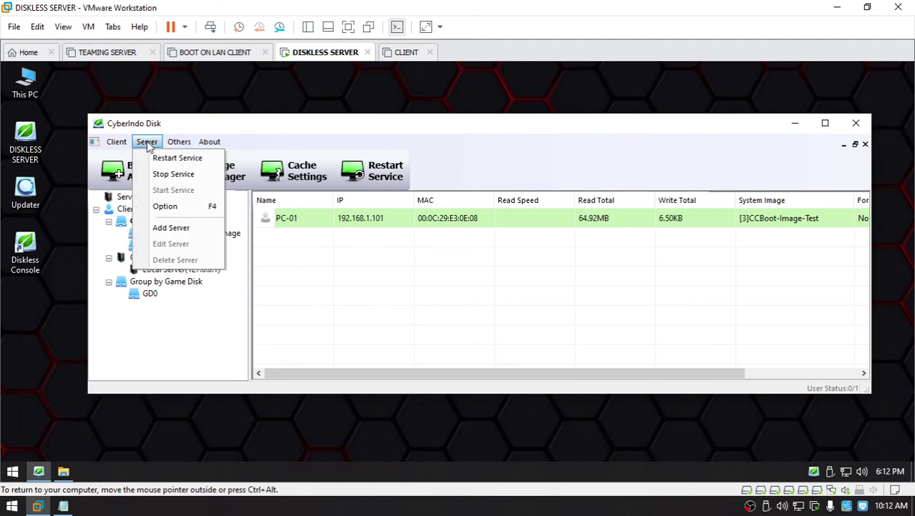
{"action": "left_click", "coordinate": [175, 174]}
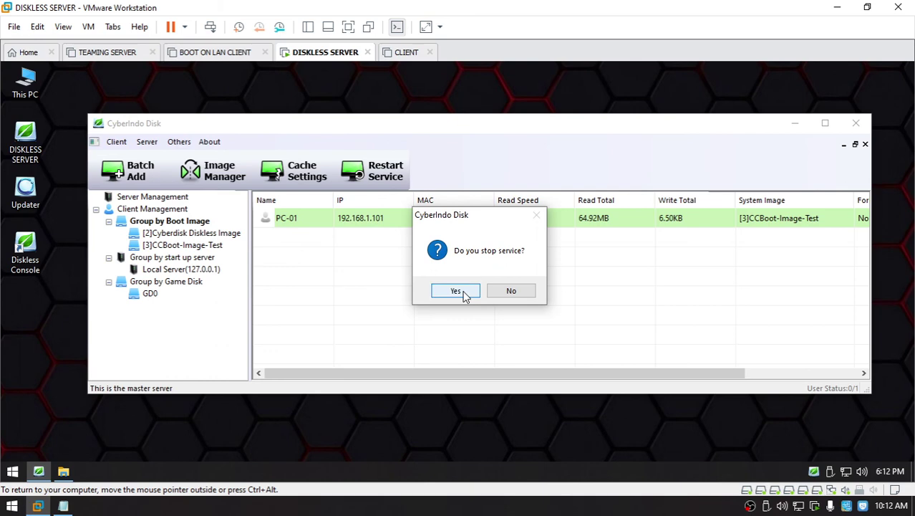
{"action": "left_click", "coordinate": [464, 290]}
{"action": "left_click", "coordinate": [528, 295]}
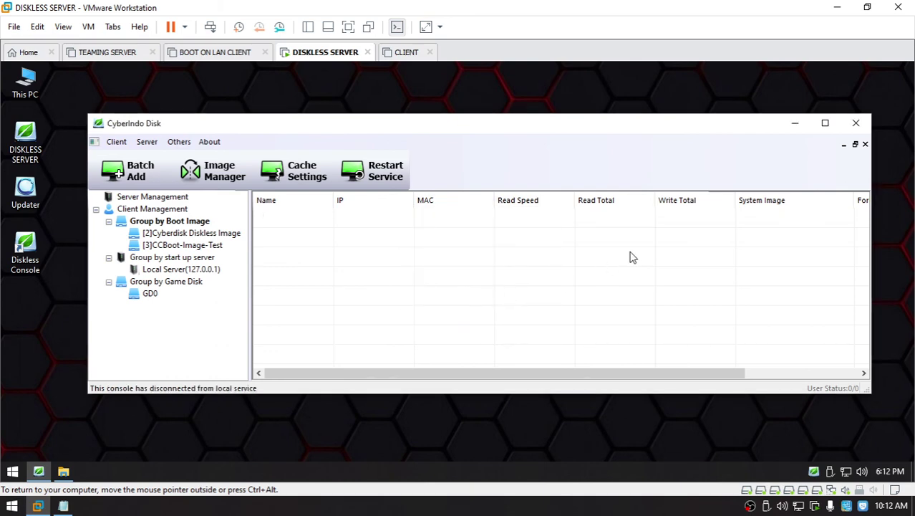
Examine the image and restore point files in the CCBoot-Image-Test folder on Imagedisk (I:), and close the file window
{"action": "double_click", "coordinate": [25, 82]}
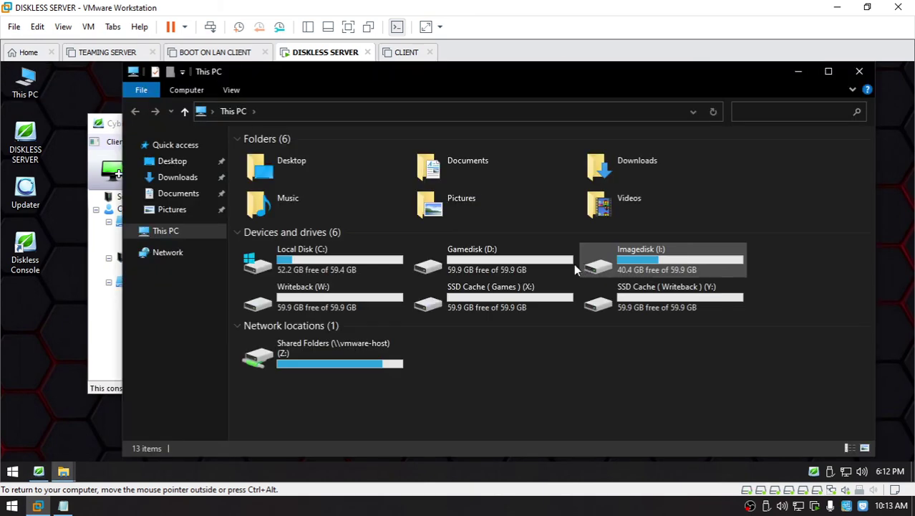
{"action": "double_click", "coordinate": [653, 256]}
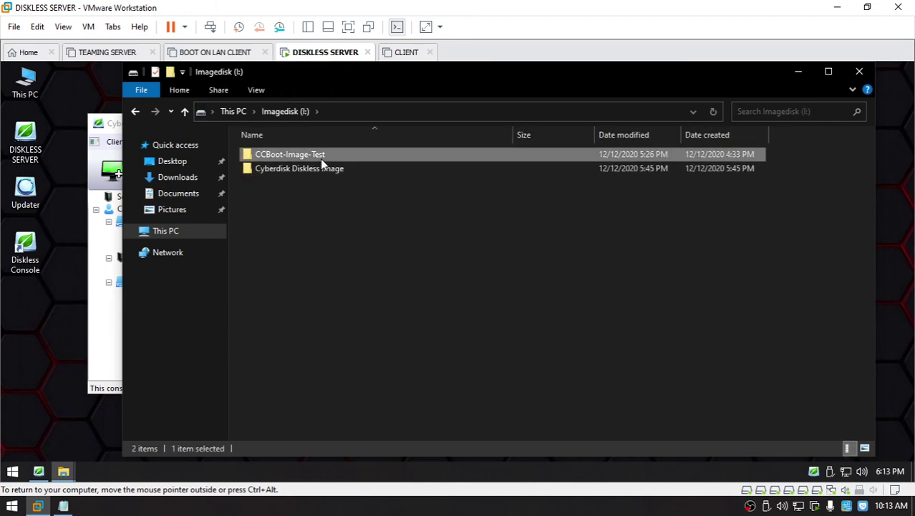
{"action": "double_click", "coordinate": [320, 156]}
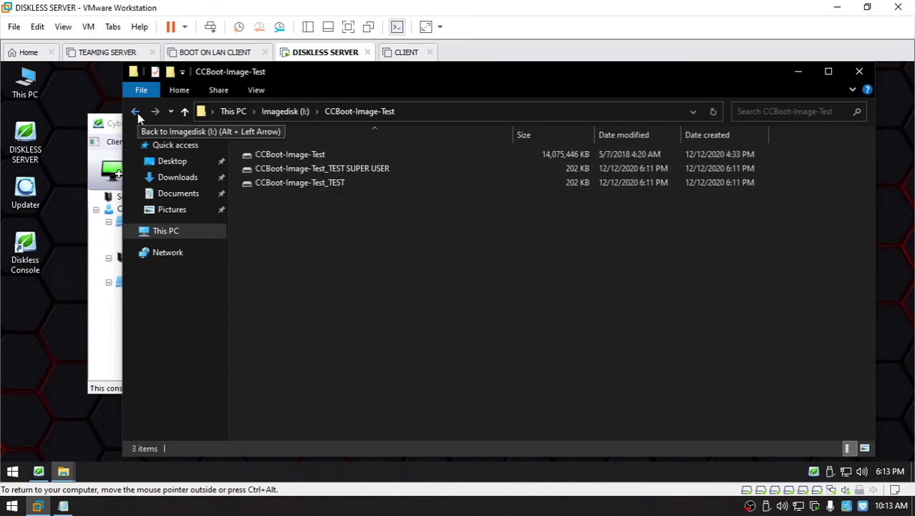
{"action": "left_click", "coordinate": [354, 169]}
{"action": "left_click", "coordinate": [353, 181]}
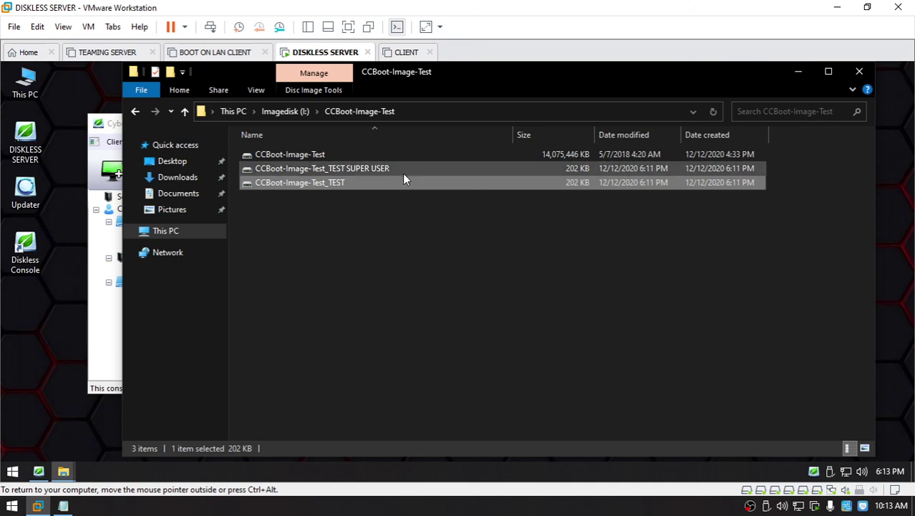
{"action": "left_click", "coordinate": [317, 159]}
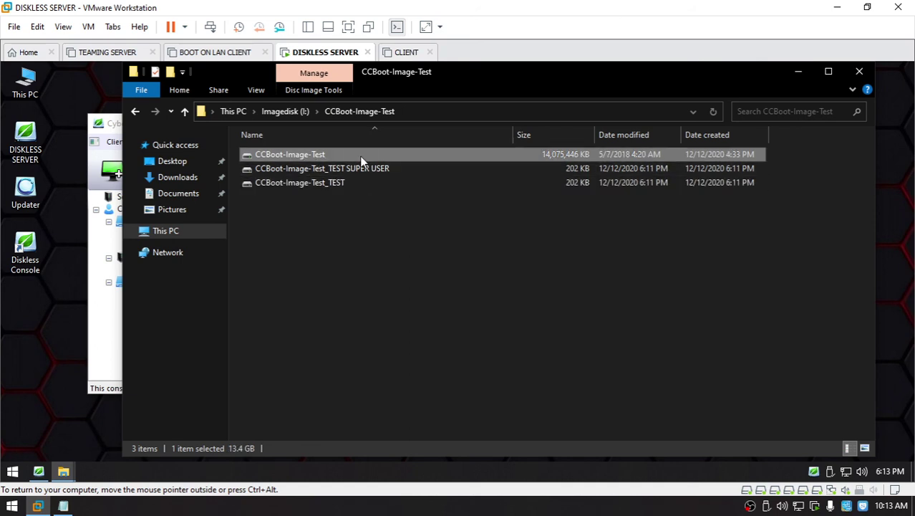
{"action": "left_click", "coordinate": [137, 111]}
{"action": "left_click", "coordinate": [414, 262]}
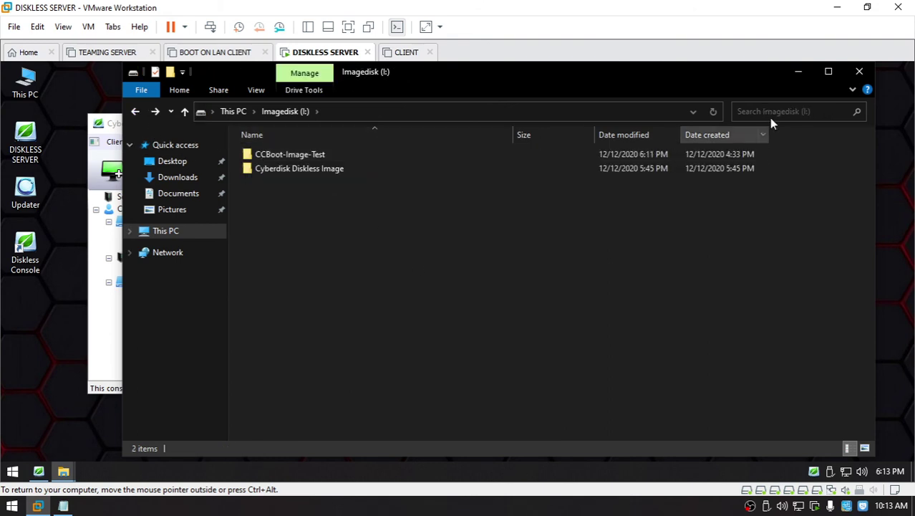
{"action": "left_click", "coordinate": [859, 71]}
{"action": "left_click", "coordinate": [461, 429]}
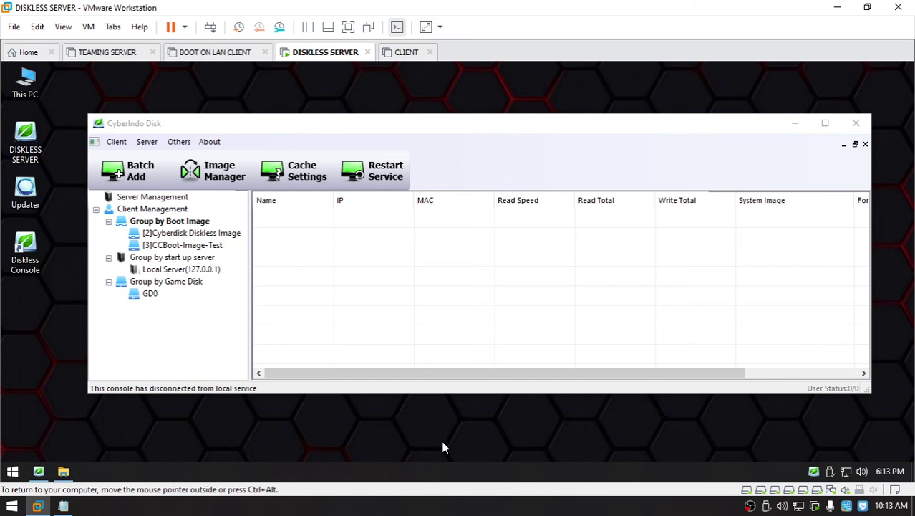
{"action": "right_click", "coordinate": [420, 439]}
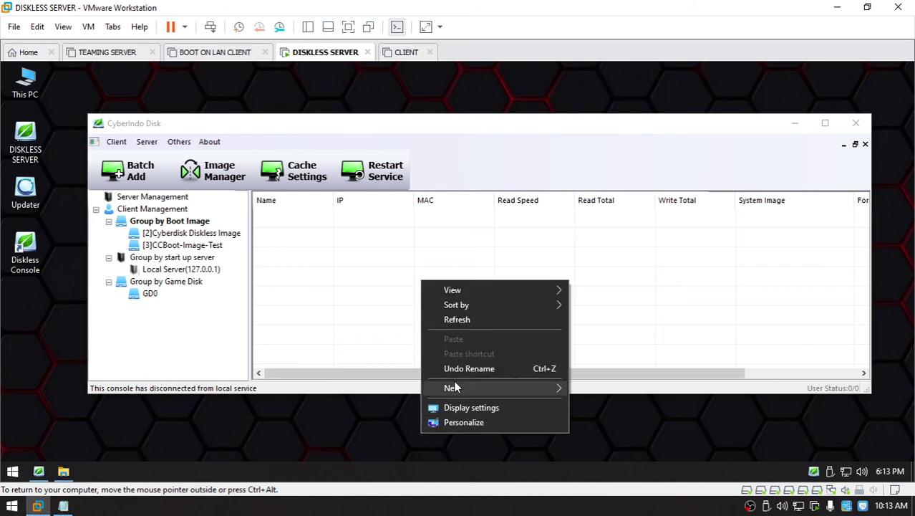
{"action": "left_click", "coordinate": [479, 320]}
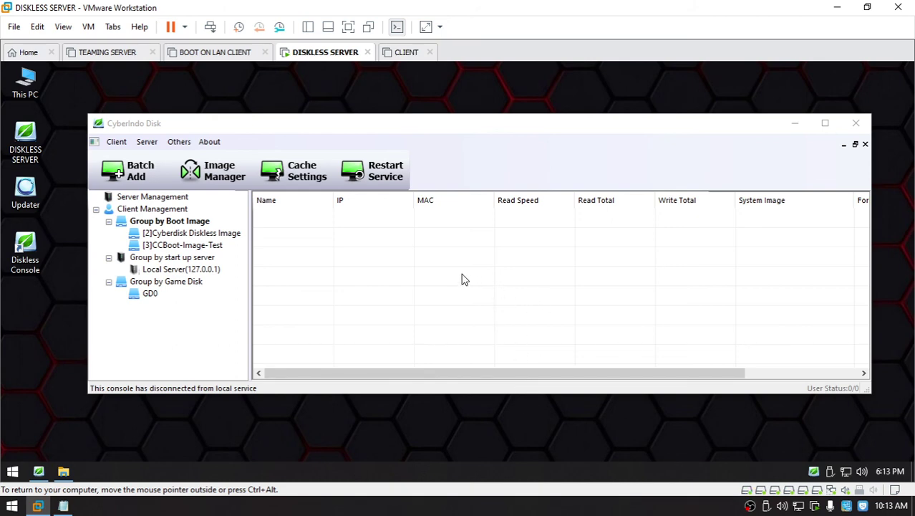
{"action": "left_click_drag", "start_coordinate": [499, 121], "coordinate": [492, 99]}
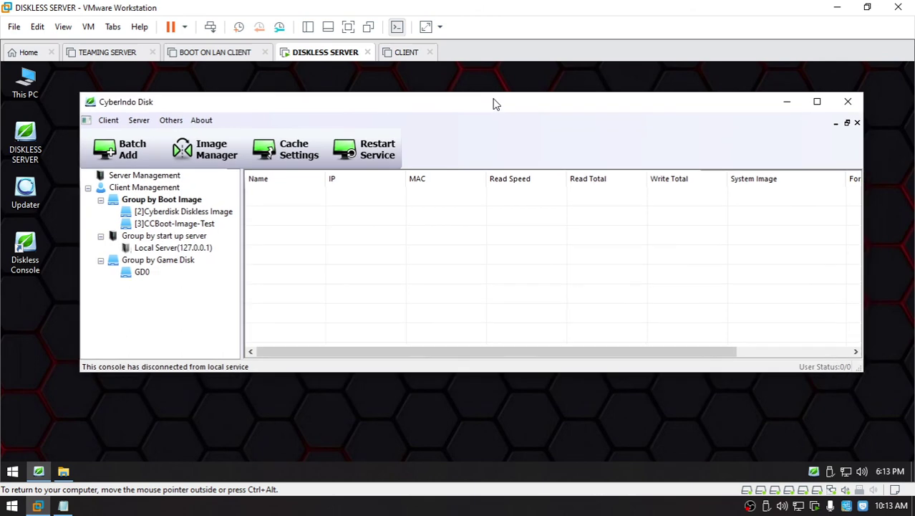
{"action": "left_click", "coordinate": [483, 423]}
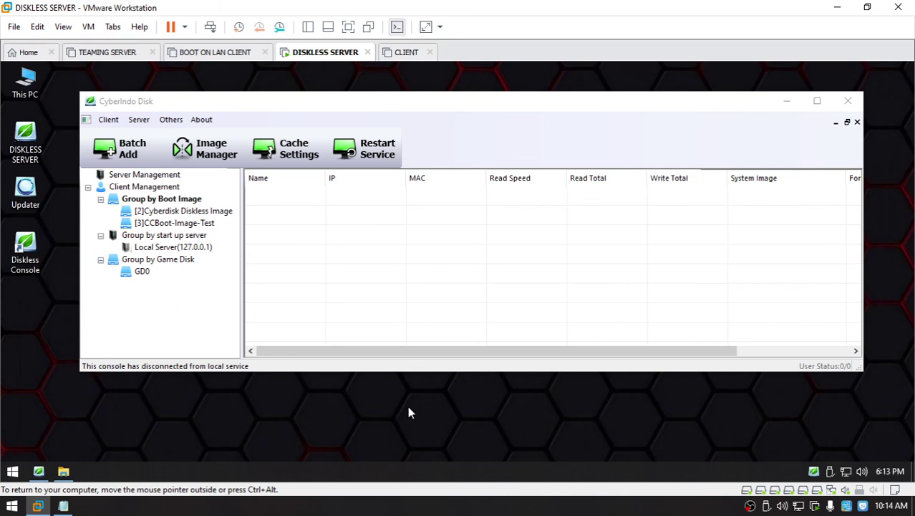
{"action": "key", "text": "ctrl+alt"}
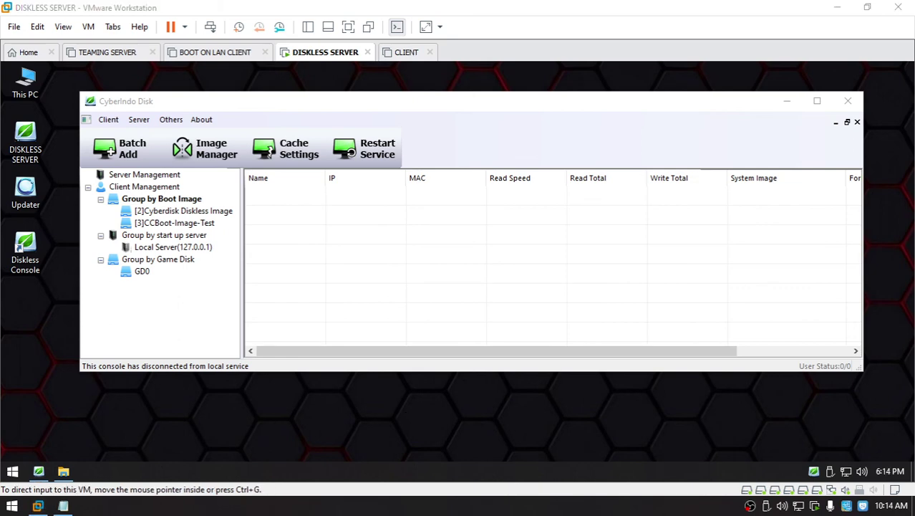